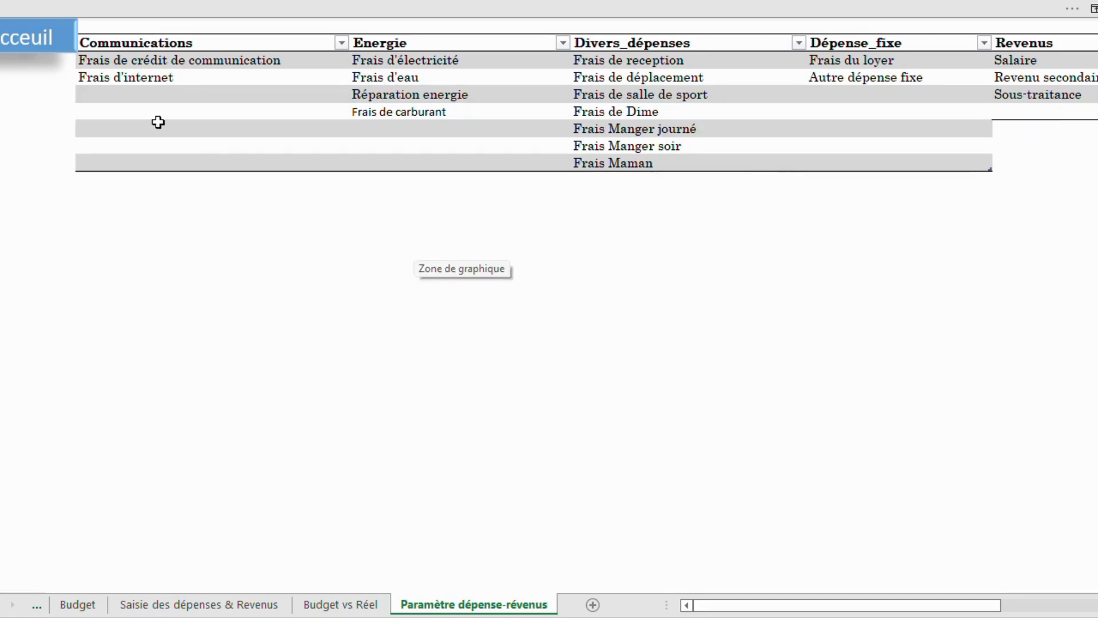
Go from the home page to the Budget sheet and enter 105 000 as January's Salaire budget.
{"action": "left_click", "coordinate": [27, 48]}
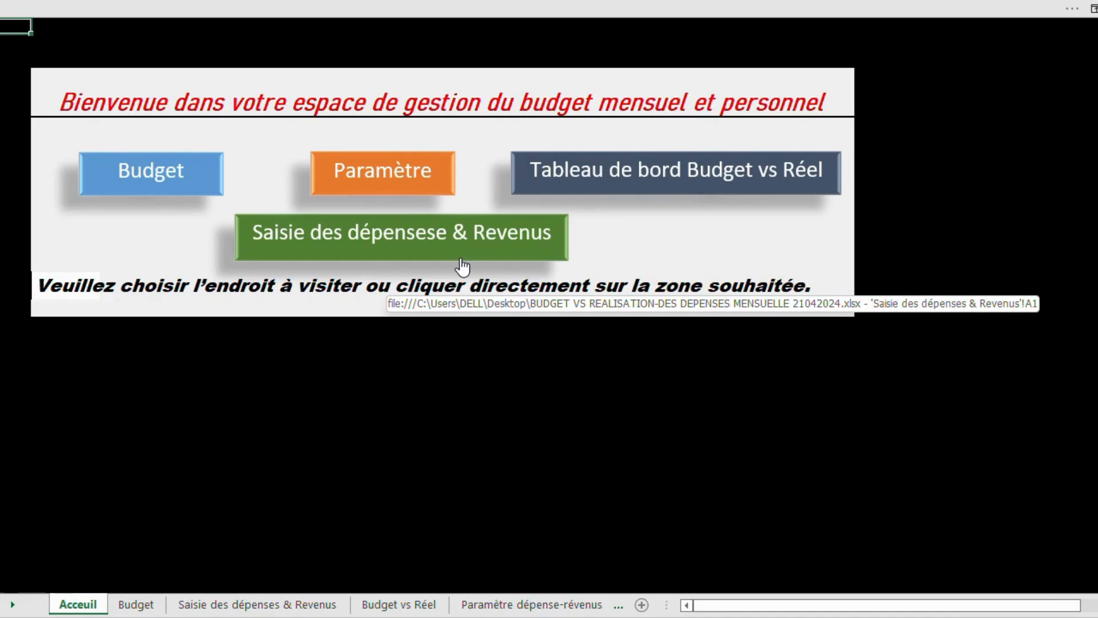
{"action": "left_click", "coordinate": [164, 172]}
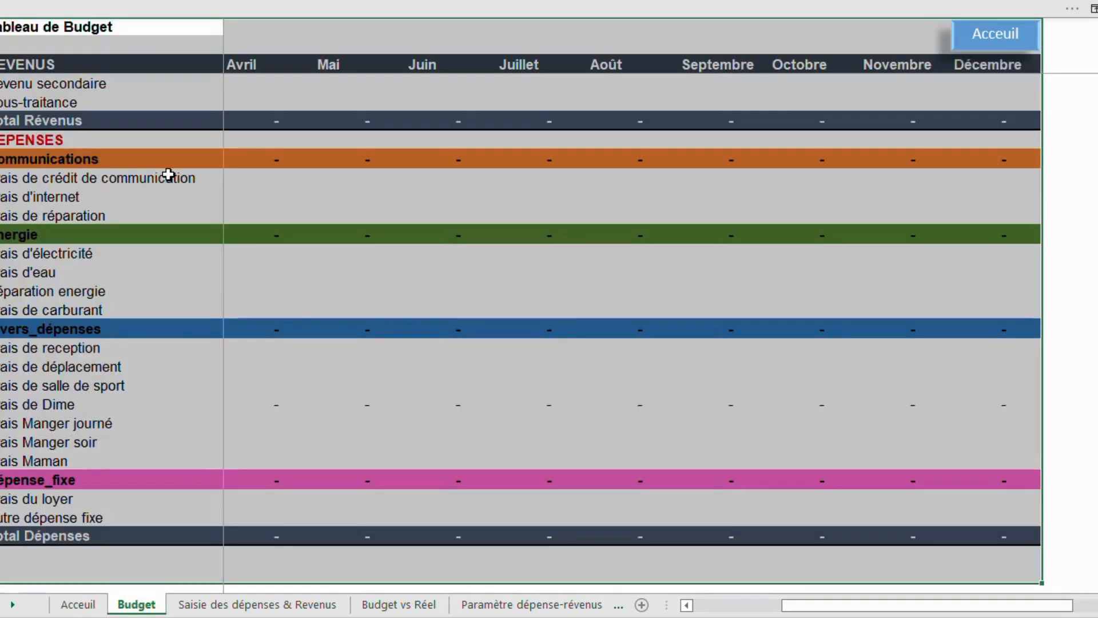
{"action": "left_click", "coordinate": [248, 204]}
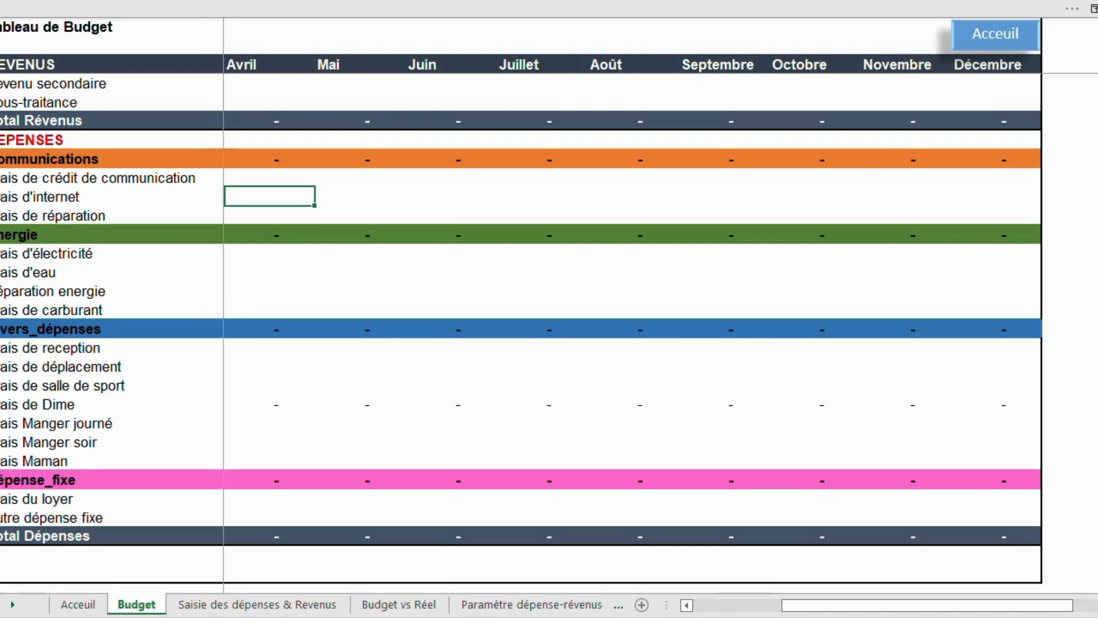
{"action": "left_click_drag", "start_coordinate": [1097, 79], "coordinate": [1097, 68]}
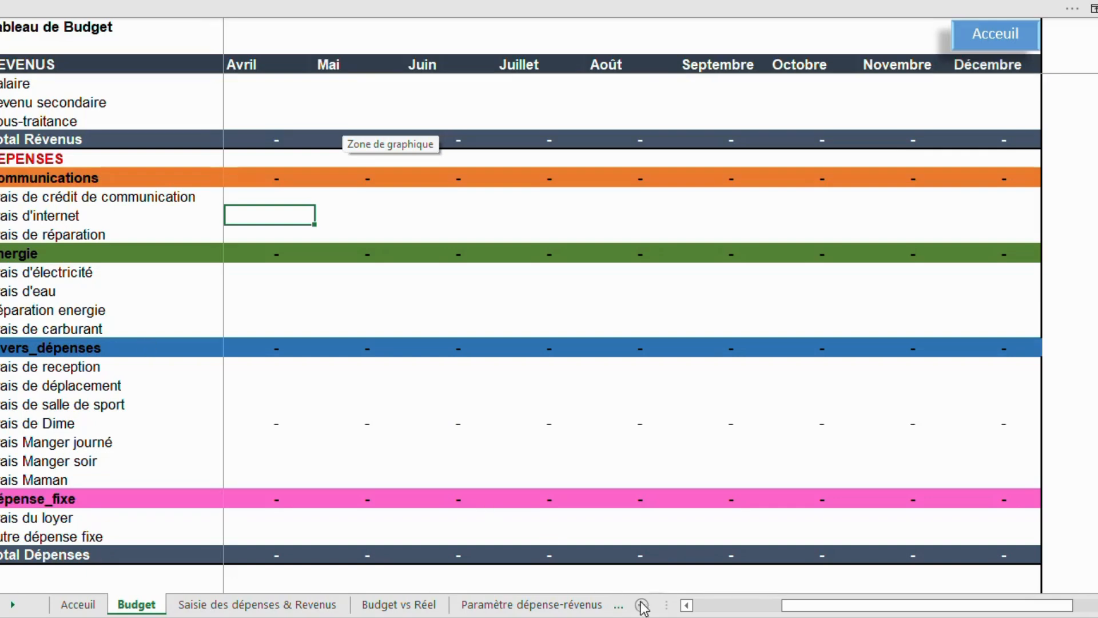
{"action": "left_click_drag", "start_coordinate": [790, 608], "coordinate": [678, 605]}
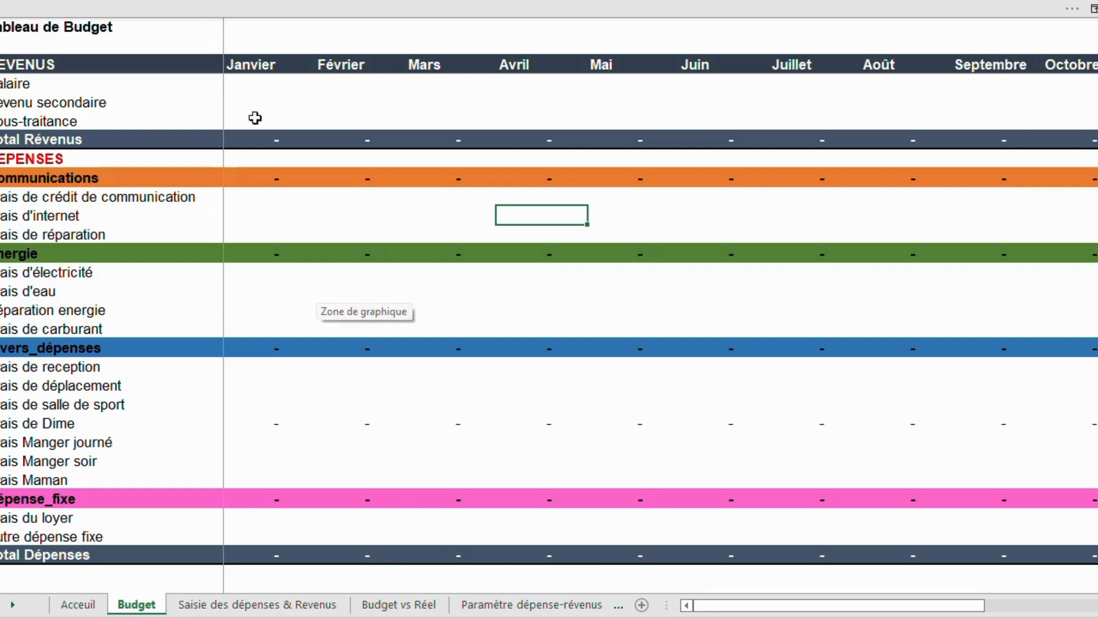
{"action": "left_click", "coordinate": [247, 83]}
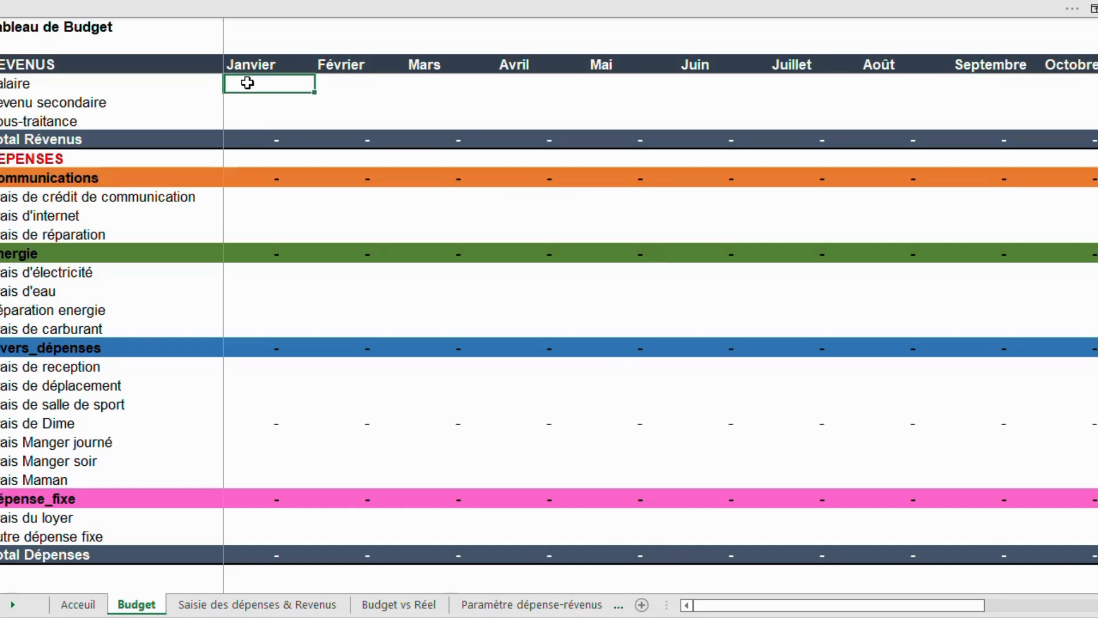
{"action": "type", "text": "105 000"}
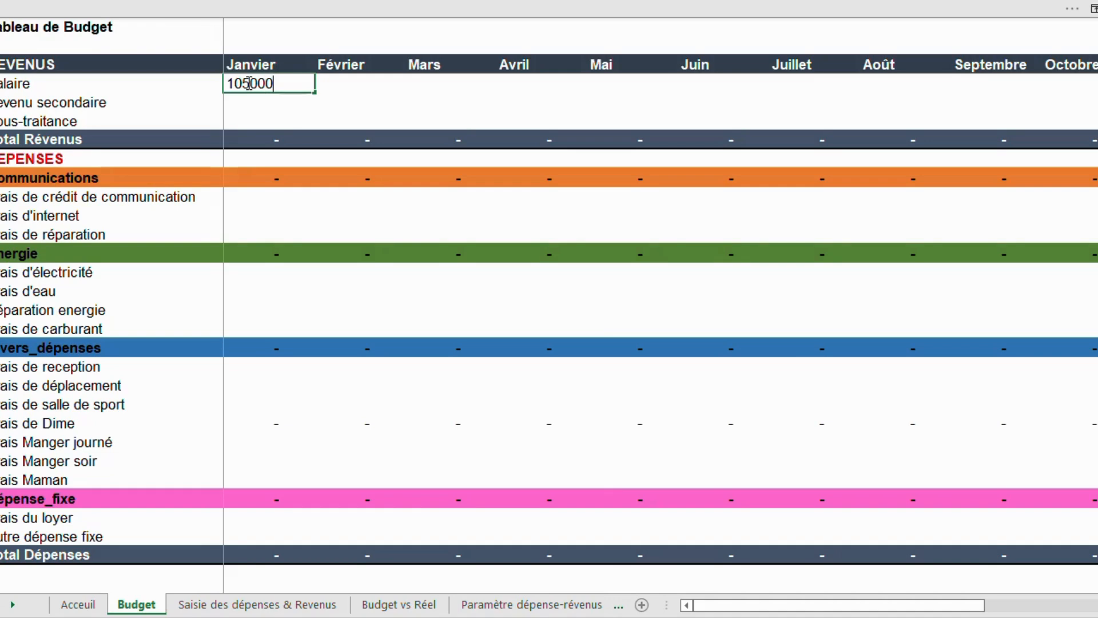
{"action": "key", "text": "Return"}
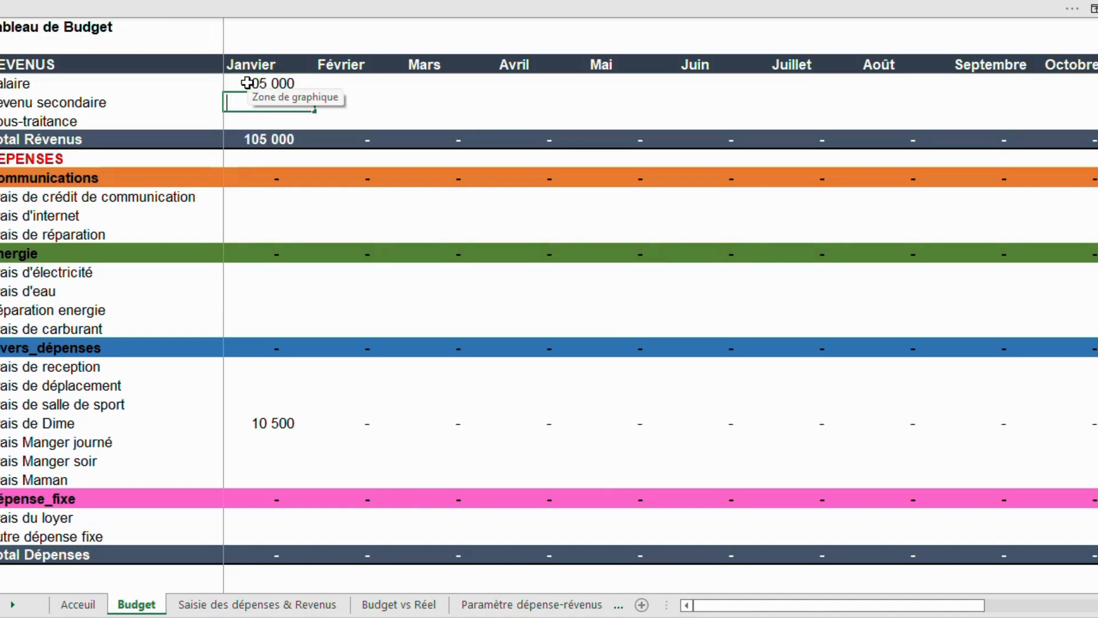
Enter January budgets of 50 000 for Revenu secondaire and 15 000 for Sous-traitance.
{"action": "left_click", "coordinate": [277, 149]}
{"action": "left_click", "coordinate": [269, 107]}
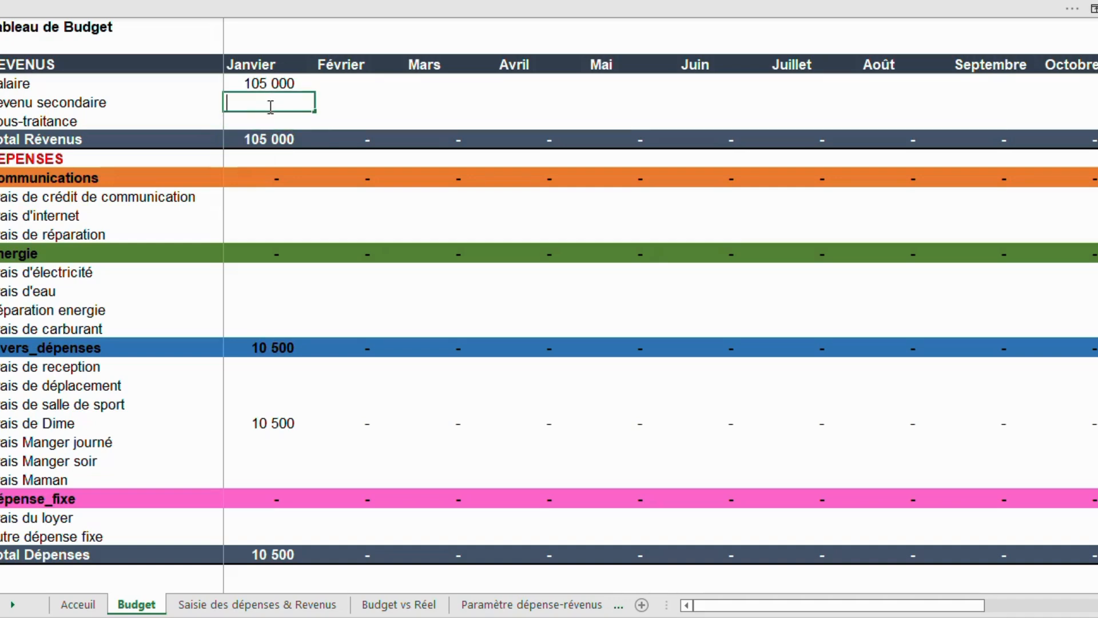
{"action": "type", "text": "50000"}
{"action": "key", "text": "Return"}
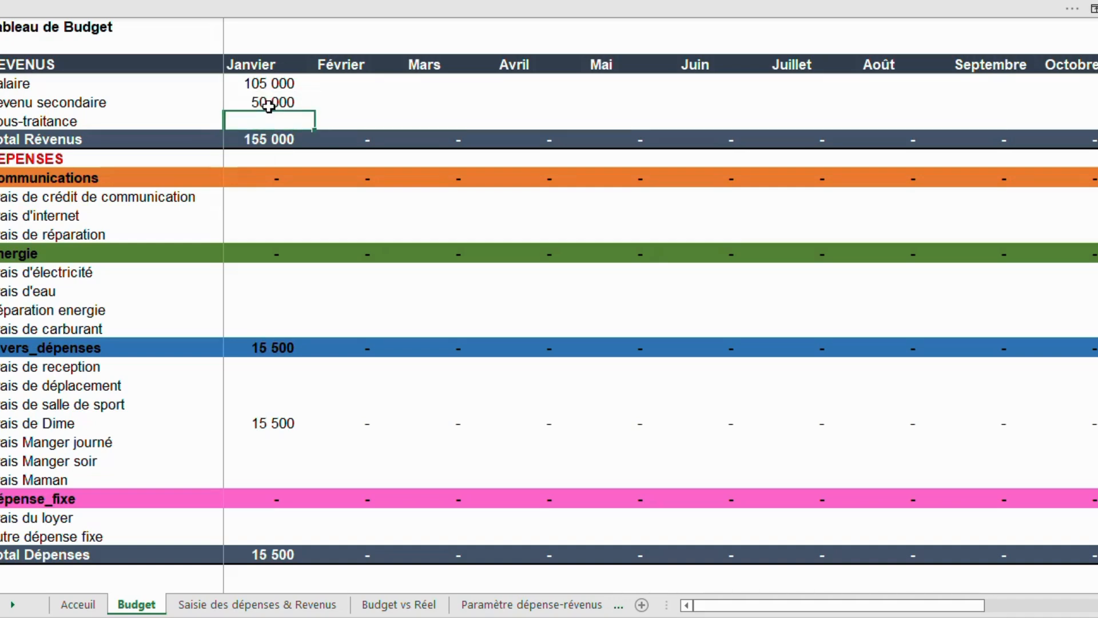
{"action": "key", "text": "BackSpace"}
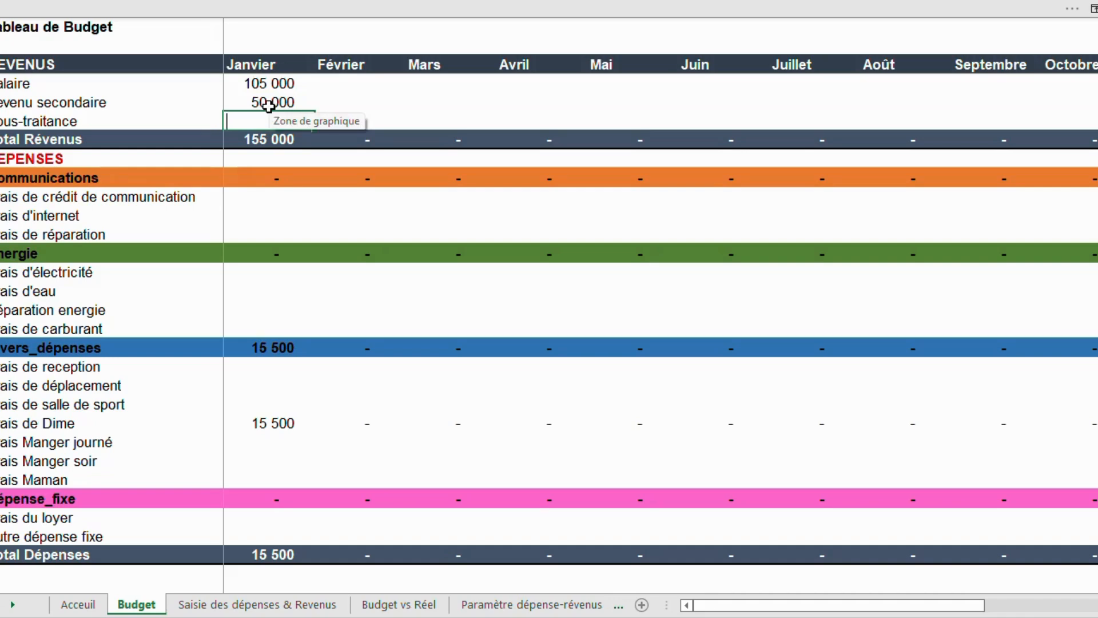
{"action": "type", "text": "15000"}
{"action": "key", "text": "Return"}
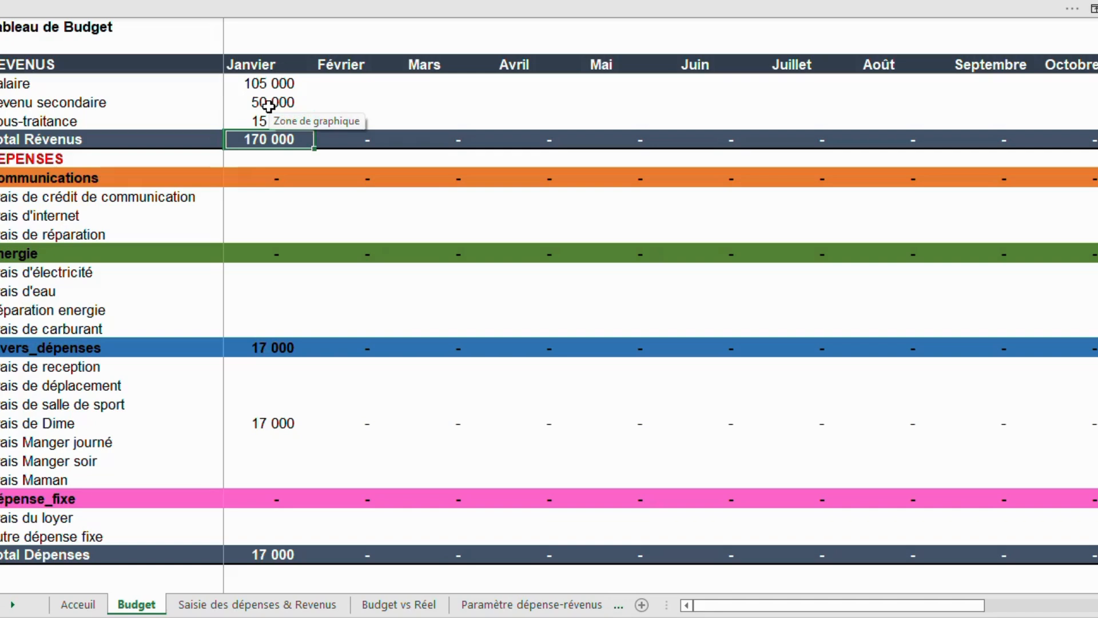
Enter January Communications budgets: 2 500 for crédit de communication, 5 000 for internet, 2 500 for réparation.
{"action": "left_click", "coordinate": [276, 199]}
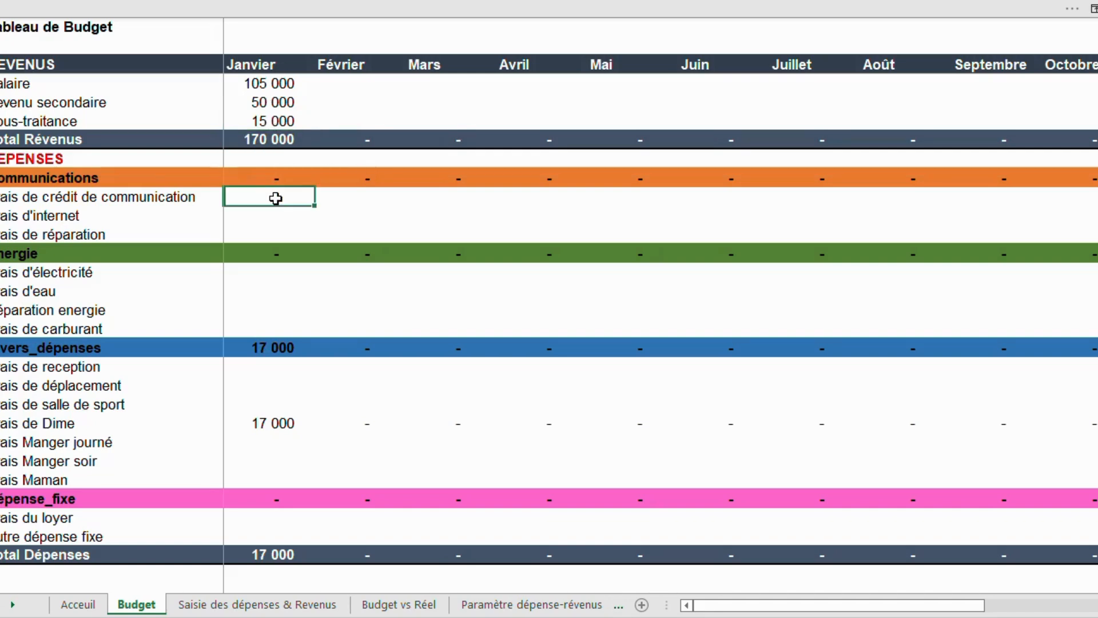
{"action": "type", "text": "2500"}
{"action": "key", "text": "Return"}
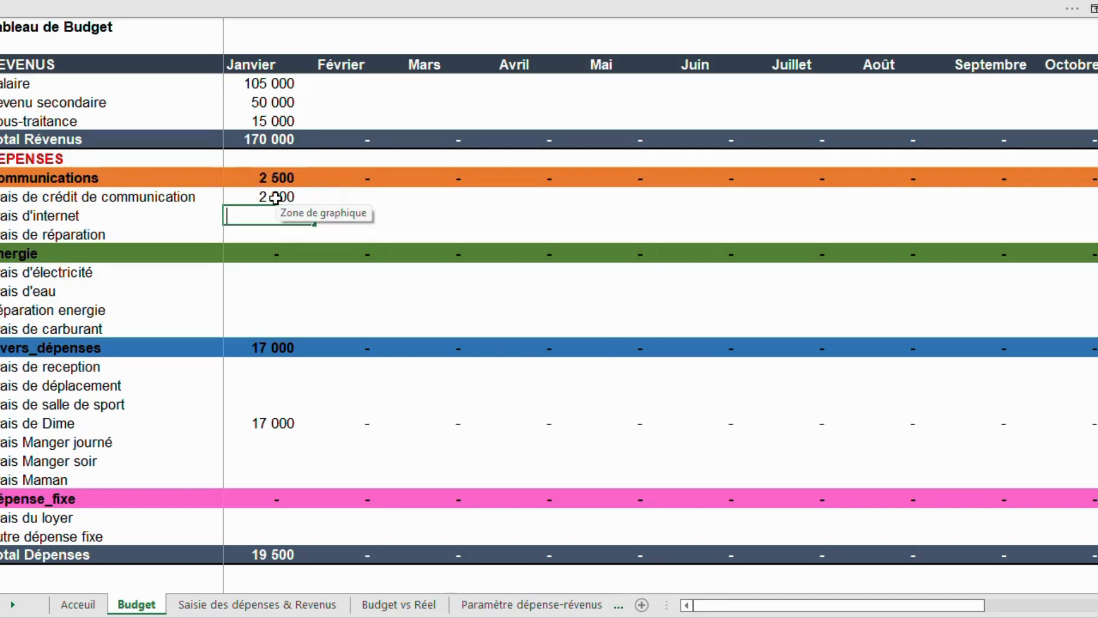
{"action": "type", "text": "5000"}
{"action": "key", "text": "Return"}
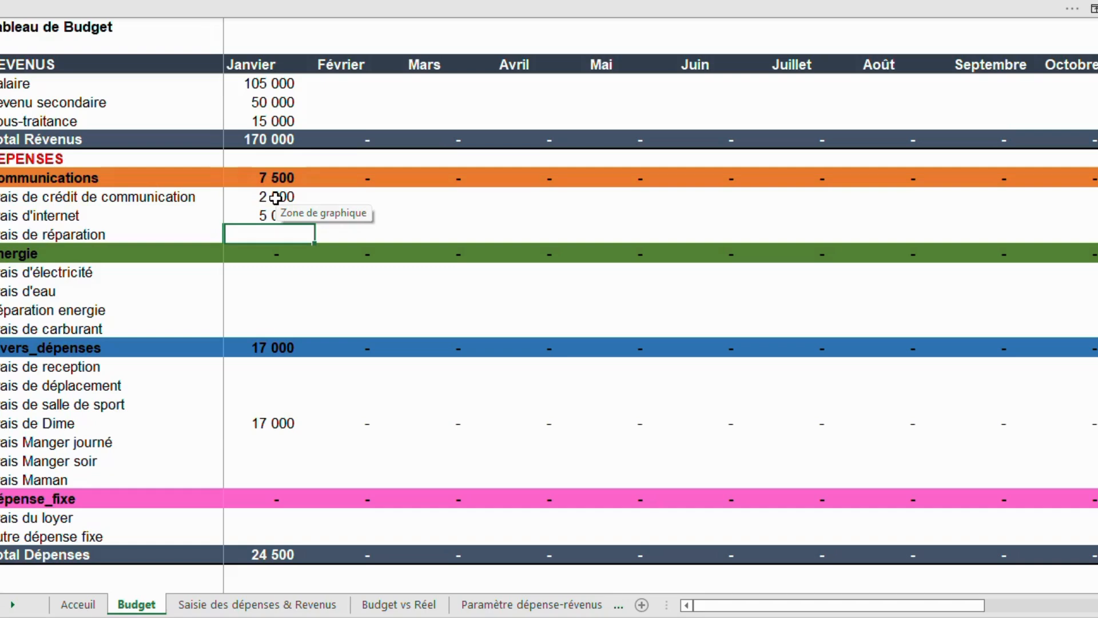
{"action": "type", "text": "2500"}
{"action": "key", "text": "Return"}
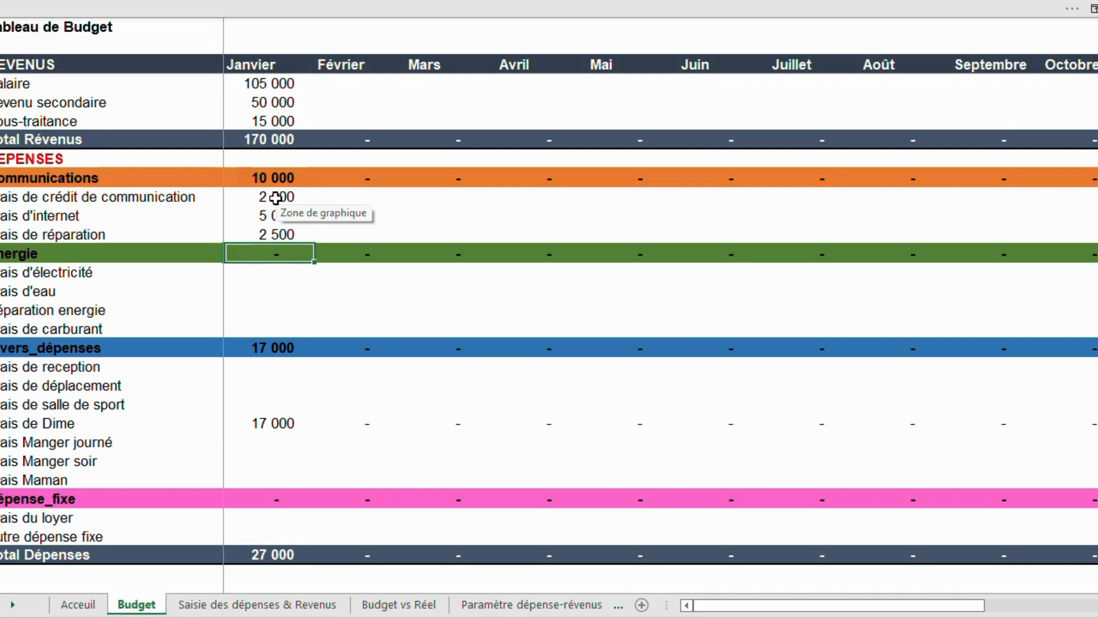
Enter January Energie budgets: 2 500 électricité, 3 000 eau, 1 000 réparation energie, 15 000 carburant.
{"action": "key", "text": "Down"}
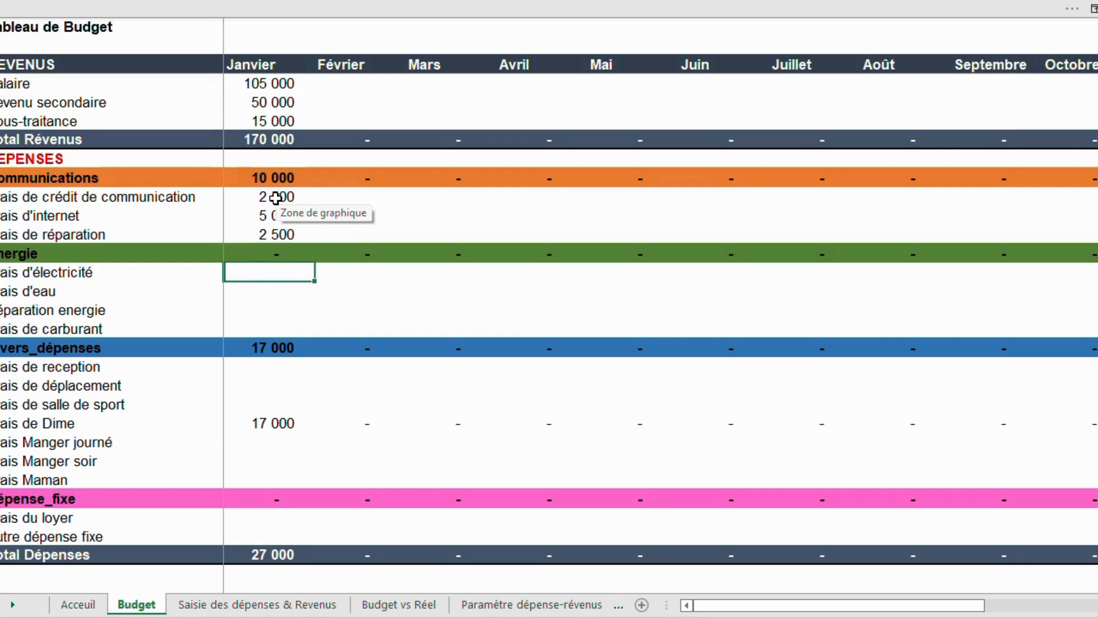
{"action": "type", "text": "2500"}
{"action": "key", "text": "Return"}
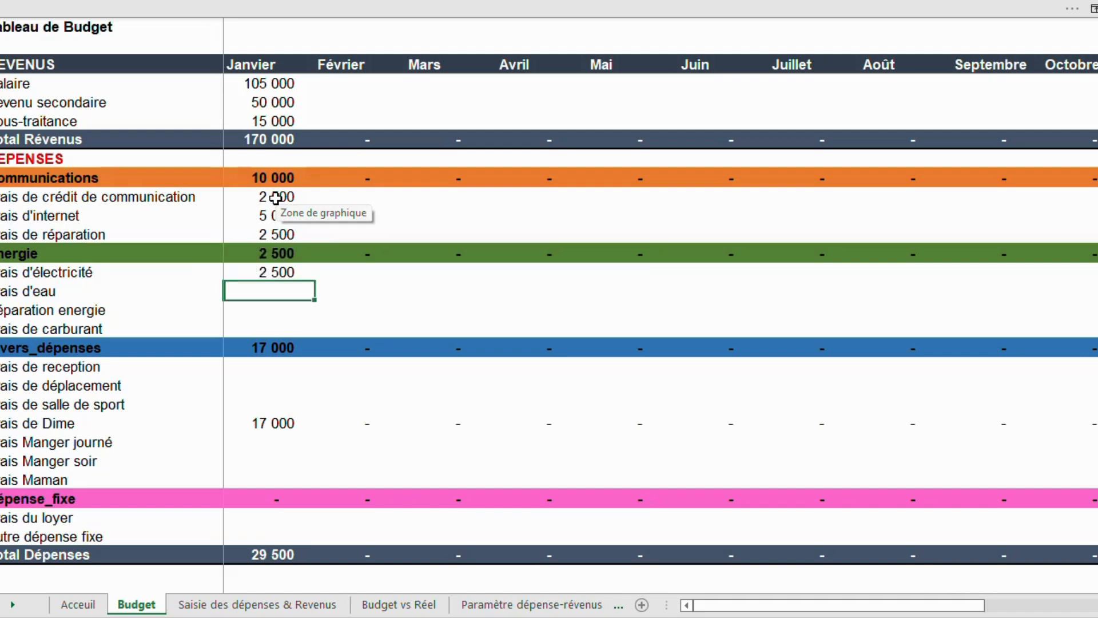
{"action": "type", "text": "3000"}
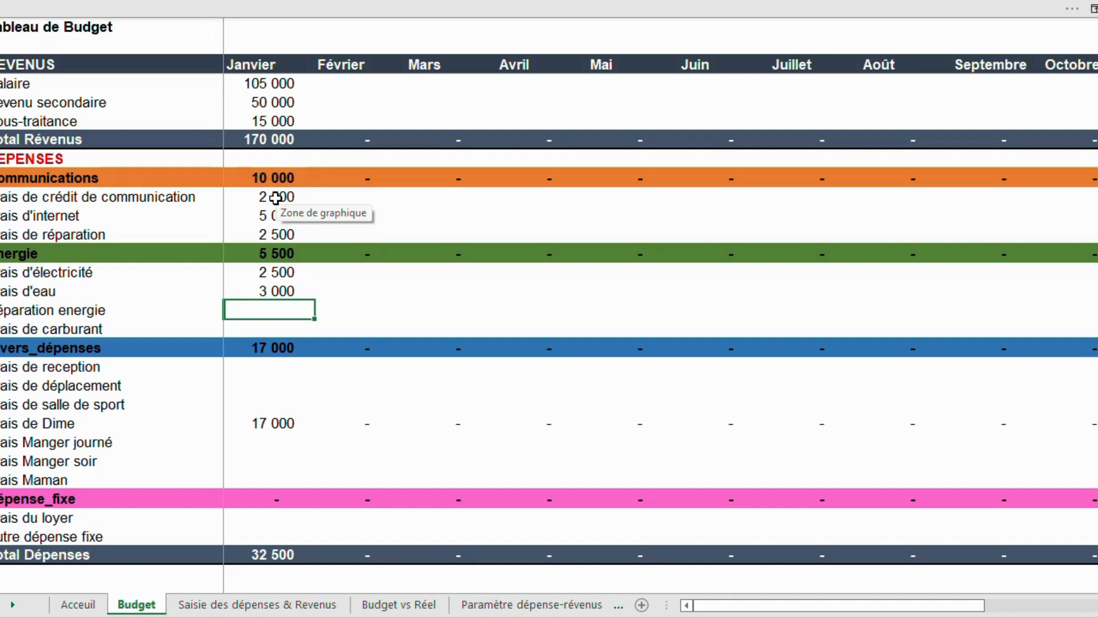
{"action": "type", "text": "1000"}
{"action": "key", "text": "Return"}
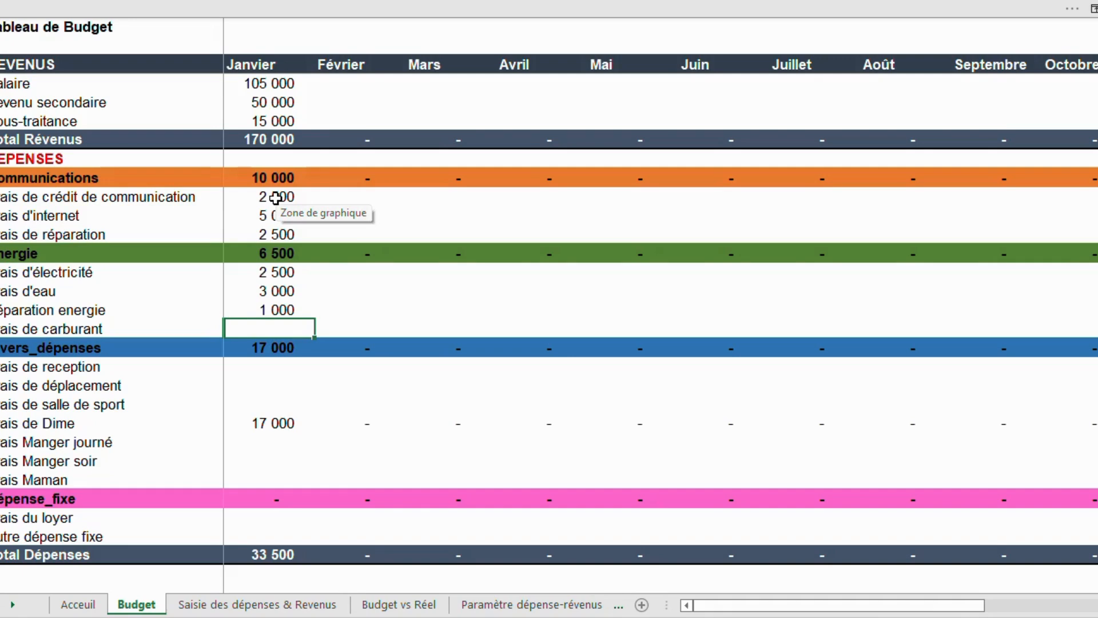
{"action": "type", "text": "15000"}
{"action": "key", "text": "Return"}
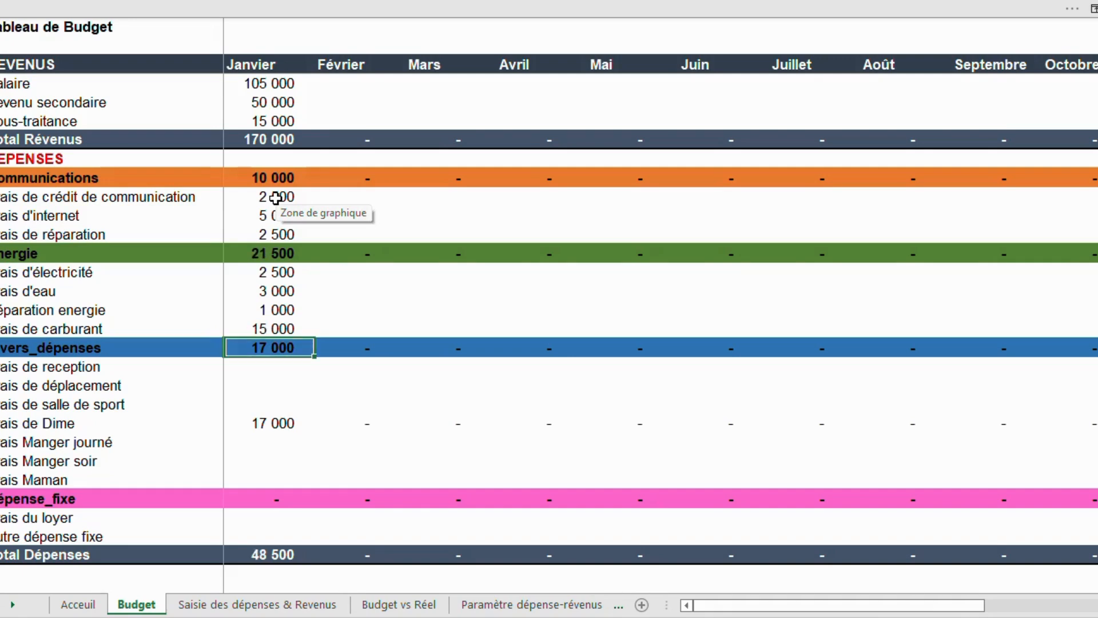
Enter 2 500 as January's budget for both Frais de reception and Frais de déplacement.
{"action": "left_click", "coordinate": [262, 367]}
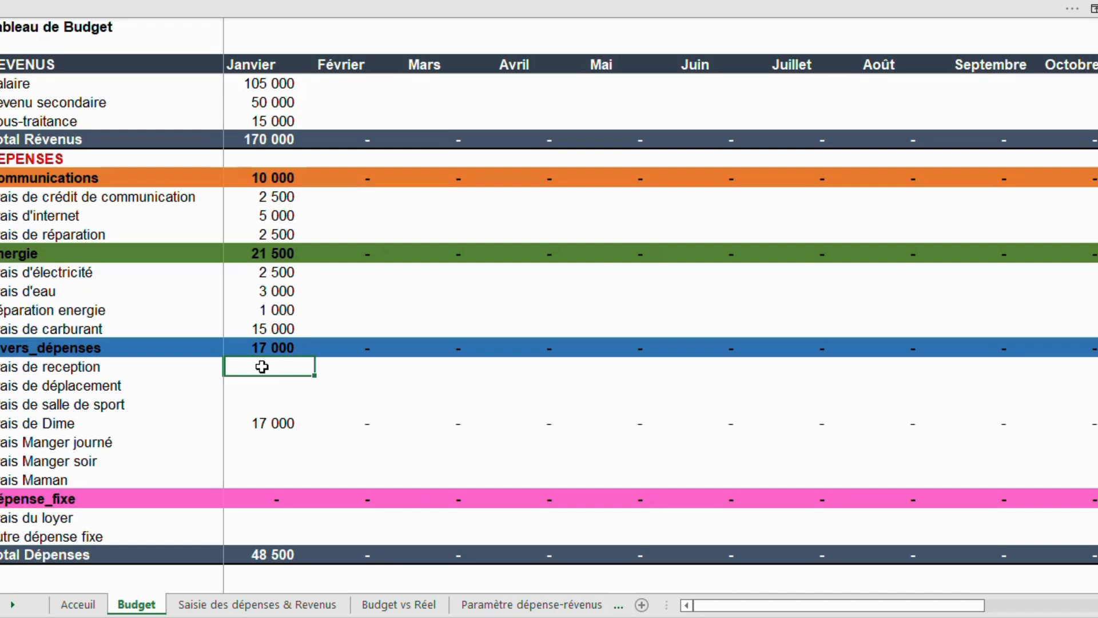
{"action": "double_click", "coordinate": [262, 367]}
{"action": "type", "text": "2500"}
{"action": "key", "text": "Return"}
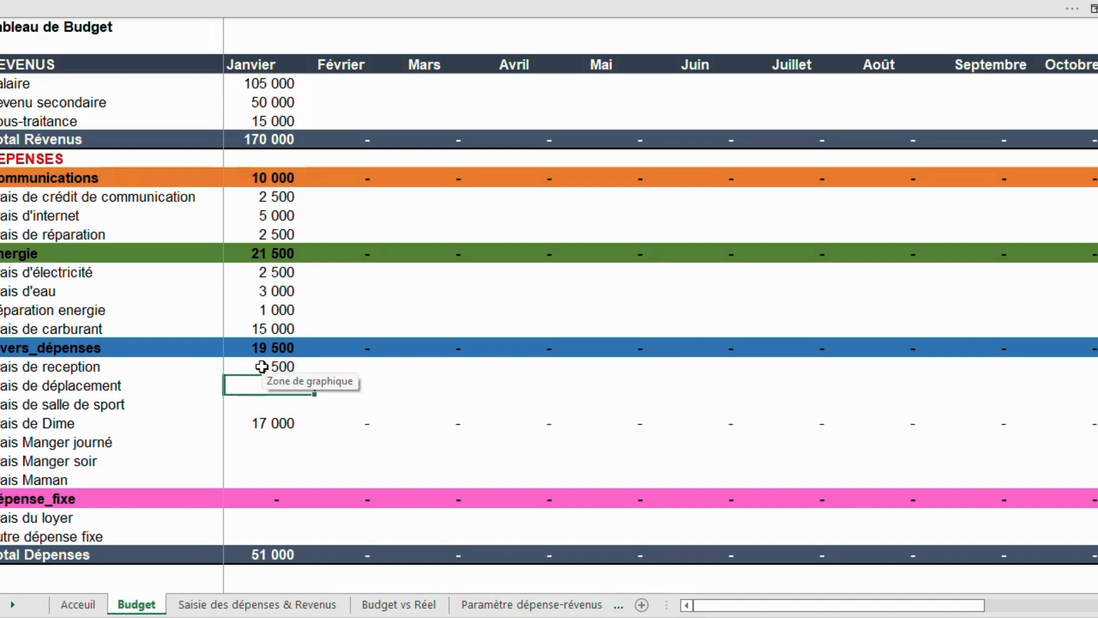
{"action": "type", "text": "2500"}
{"action": "key", "text": "Return"}
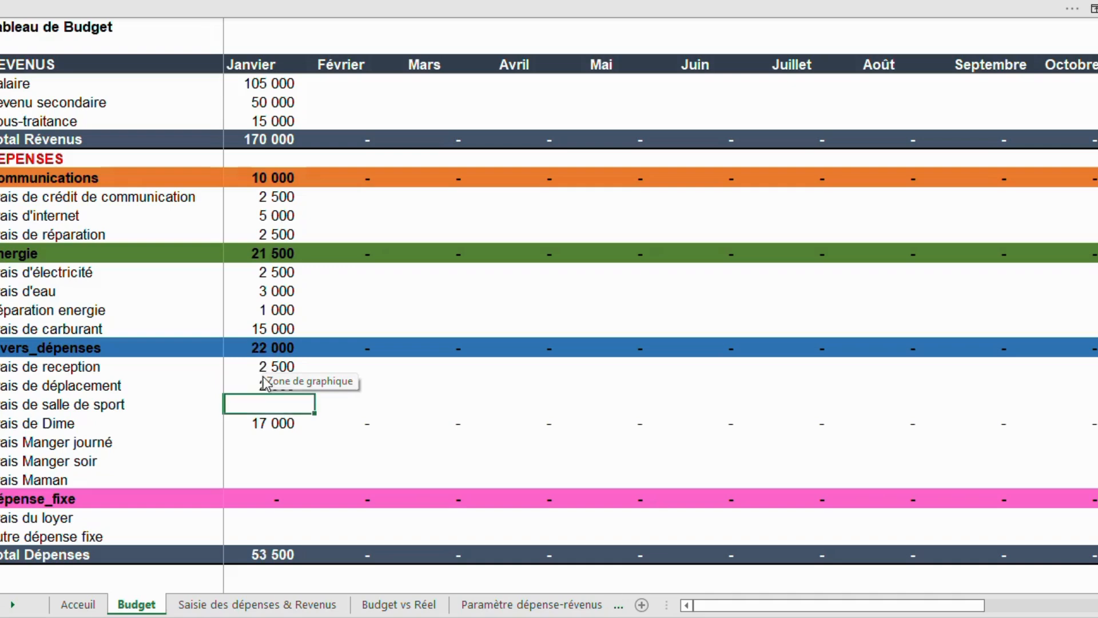
Enter January budgets of 15 000 for Manger journé, 25 000 for Manger soir and 10 000 for Frais Maman.
{"action": "left_click", "coordinate": [284, 441]}
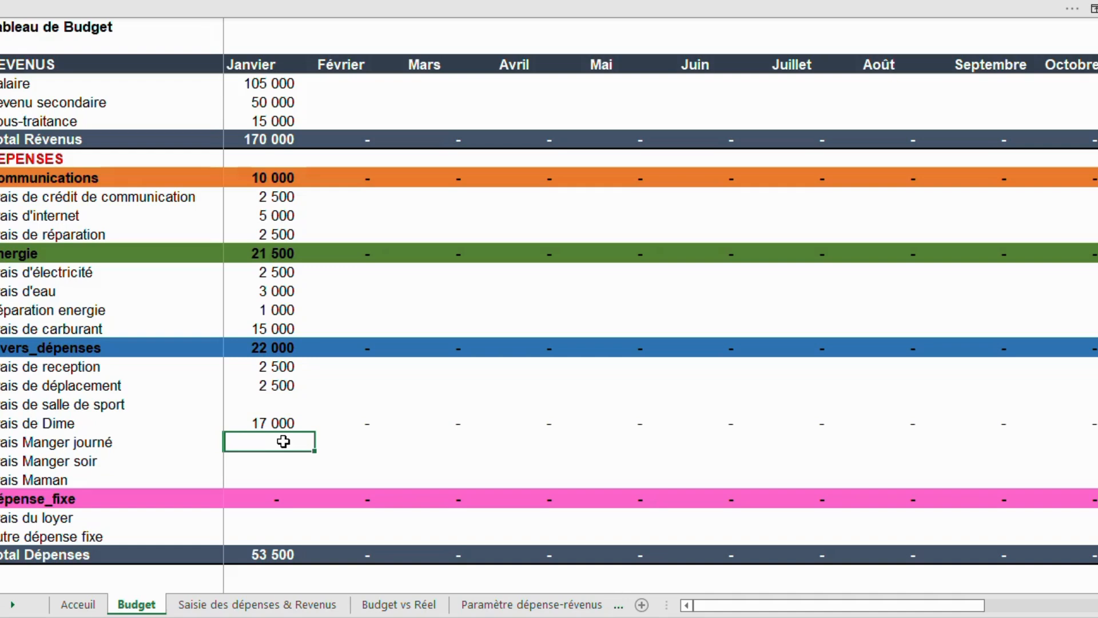
{"action": "type", "text": "15000"}
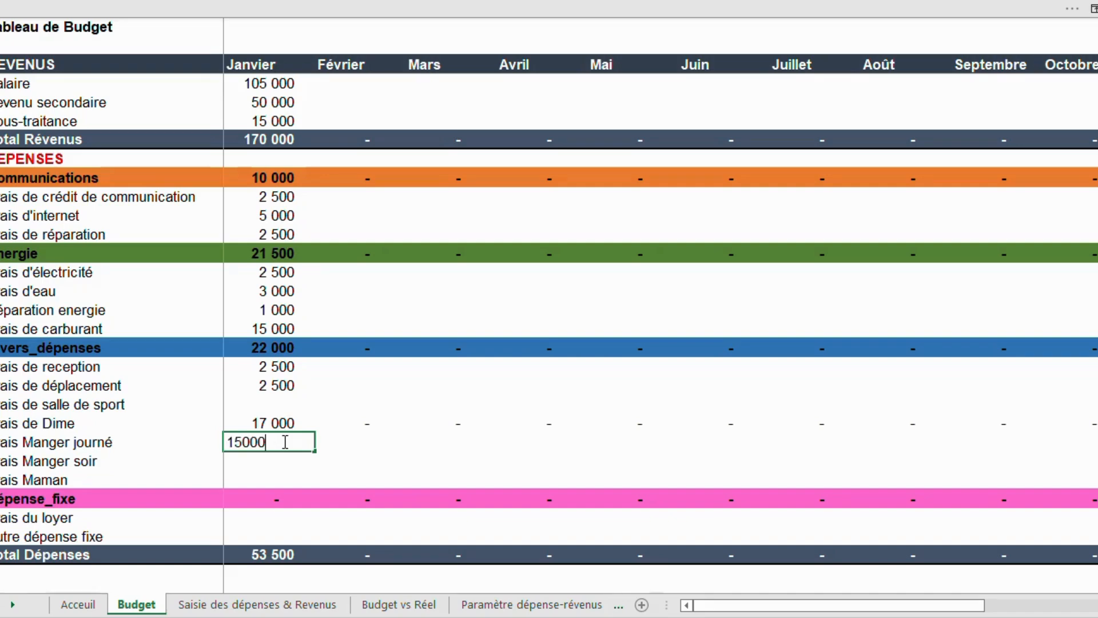
{"action": "key", "text": "Return"}
{"action": "type", "text": "15000"}
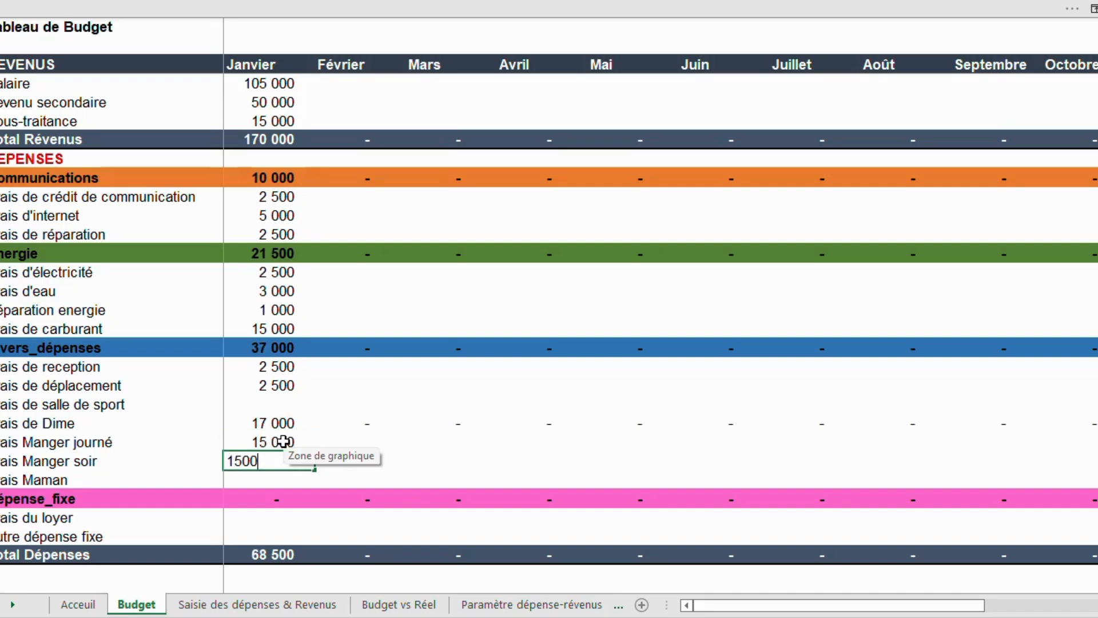
{"action": "key", "text": "BackSpace"}
{"action": "key", "text": "BackSpace"}
{"action": "key", "text": "BackSpace"}
{"action": "key", "text": "BackSpace"}
{"action": "key", "text": "BackSpace"}
{"action": "type", "text": "250000"}
{"action": "key", "text": "BackSpace"}
{"action": "key", "text": "Return"}
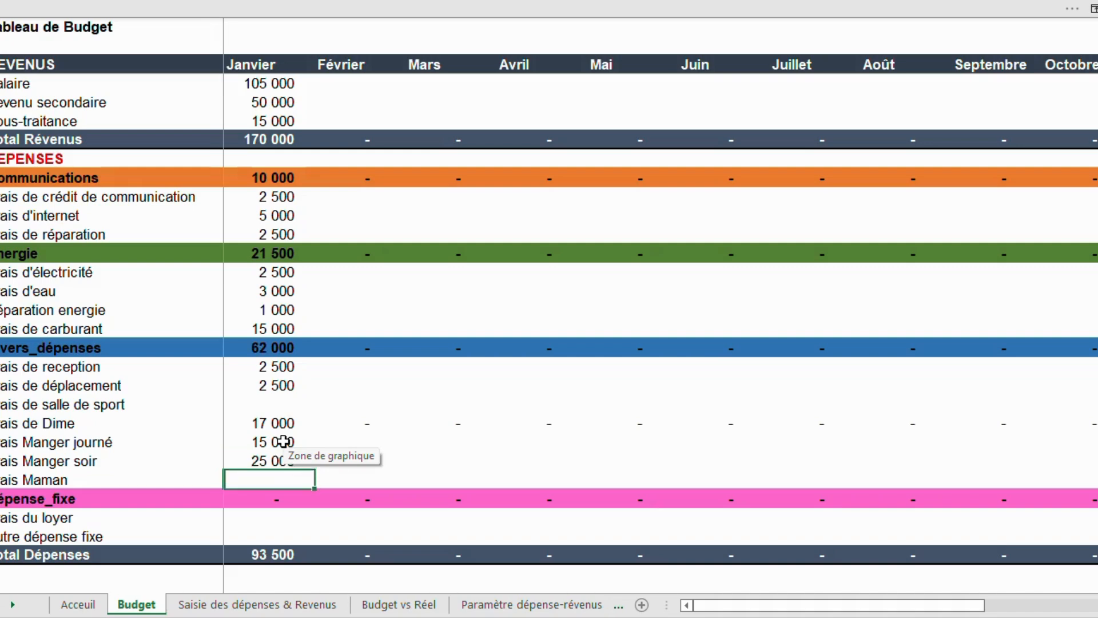
{"action": "type", "text": "10000"}
{"action": "key", "text": "Return"}
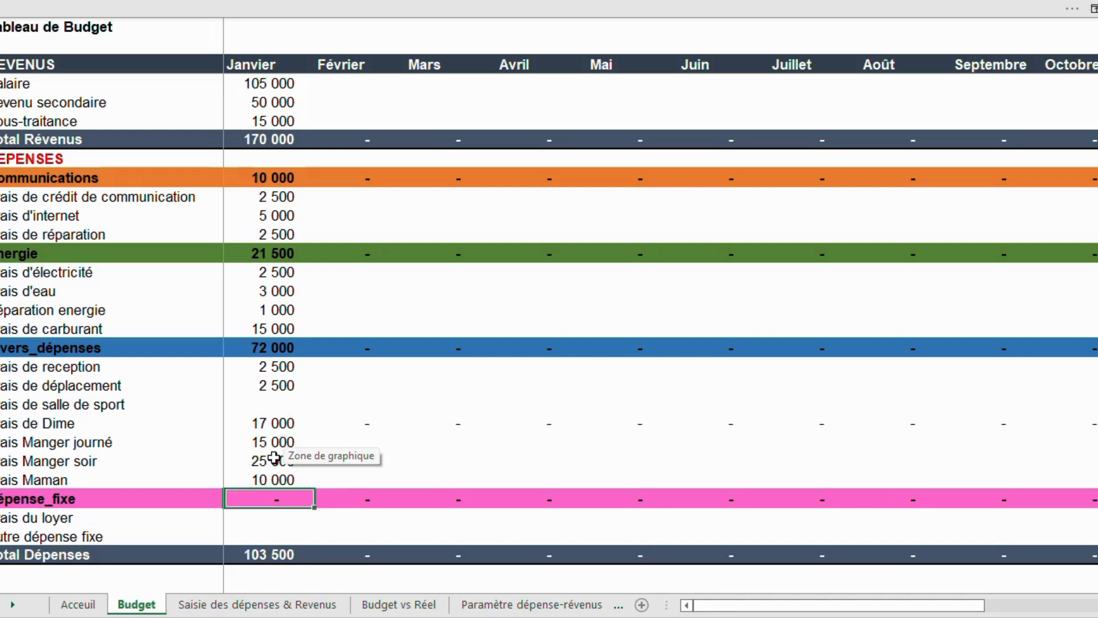
Enter 25 000 as January's budget for Frais du loyer.
{"action": "left_click", "coordinate": [266, 516]}
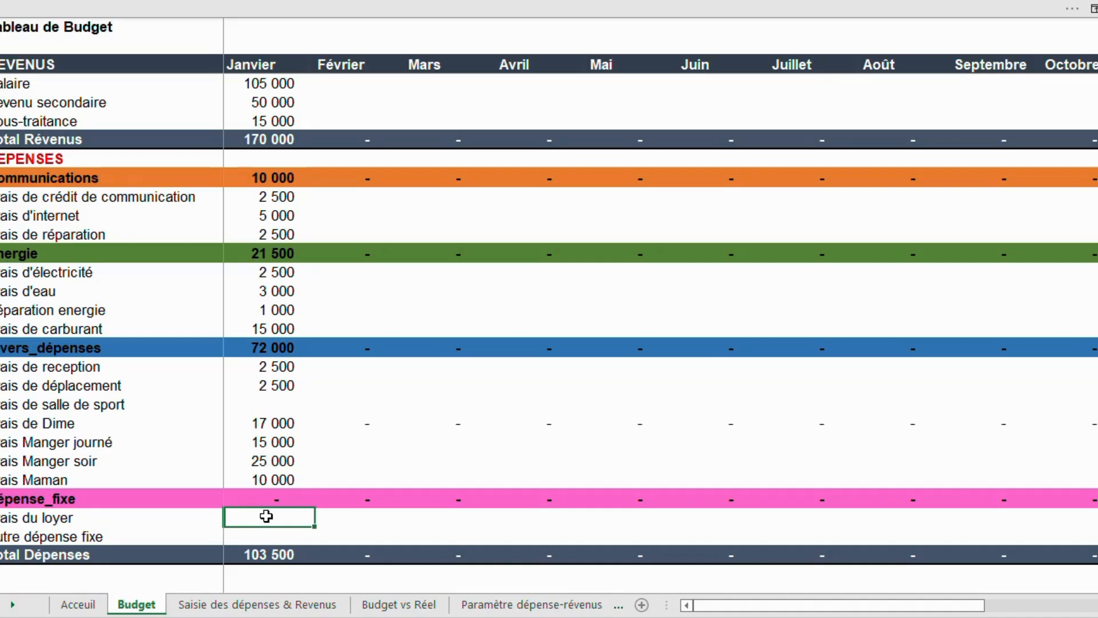
{"action": "type", "text": "15"}
{"action": "key", "text": "BackSpace"}
{"action": "key", "text": "BackSpace"}
{"action": "type", "text": "25000"}
{"action": "key", "text": "Return"}
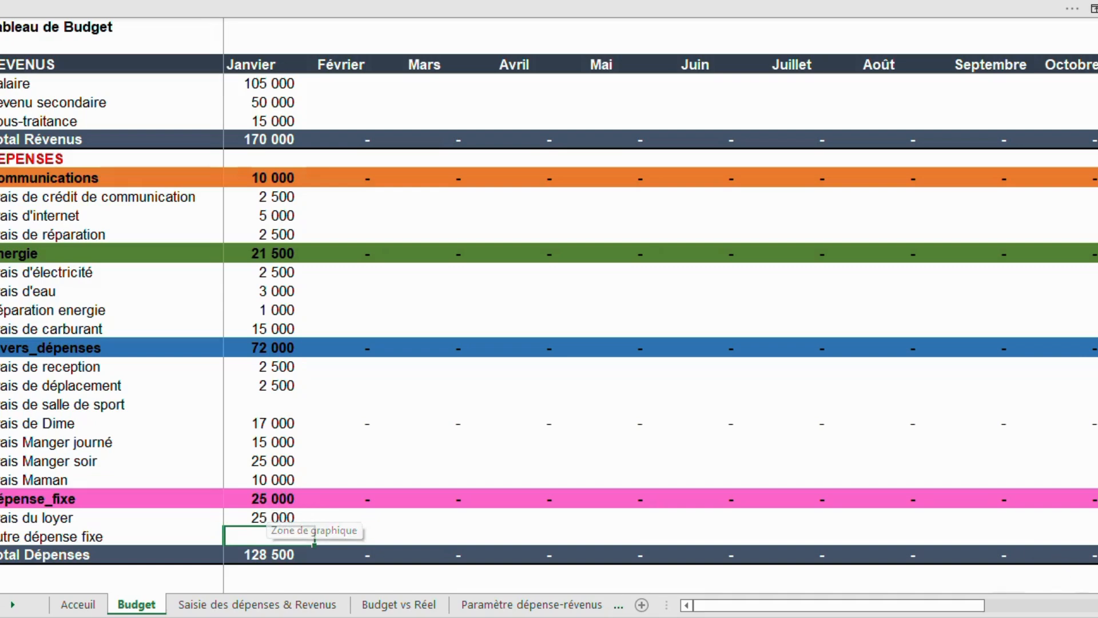
Return from the Budget sheet to the home page.
{"action": "scroll", "coordinate": [550, 335], "scroll_direction": "down", "scroll_amount": 1}
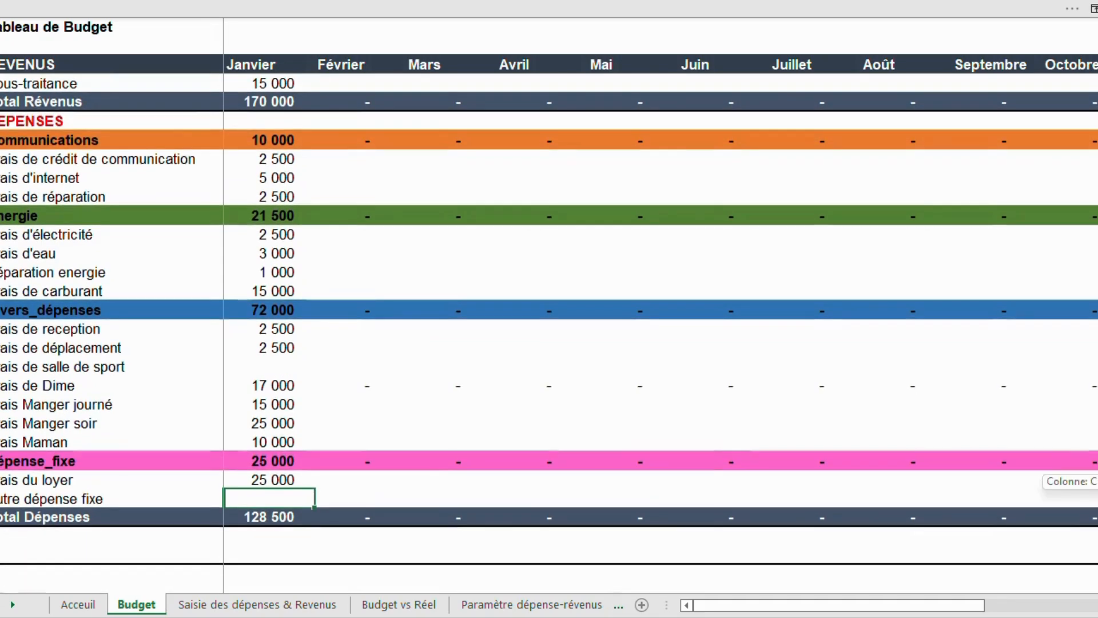
{"action": "scroll", "coordinate": [549, 336], "scroll_direction": "up", "scroll_amount": 1}
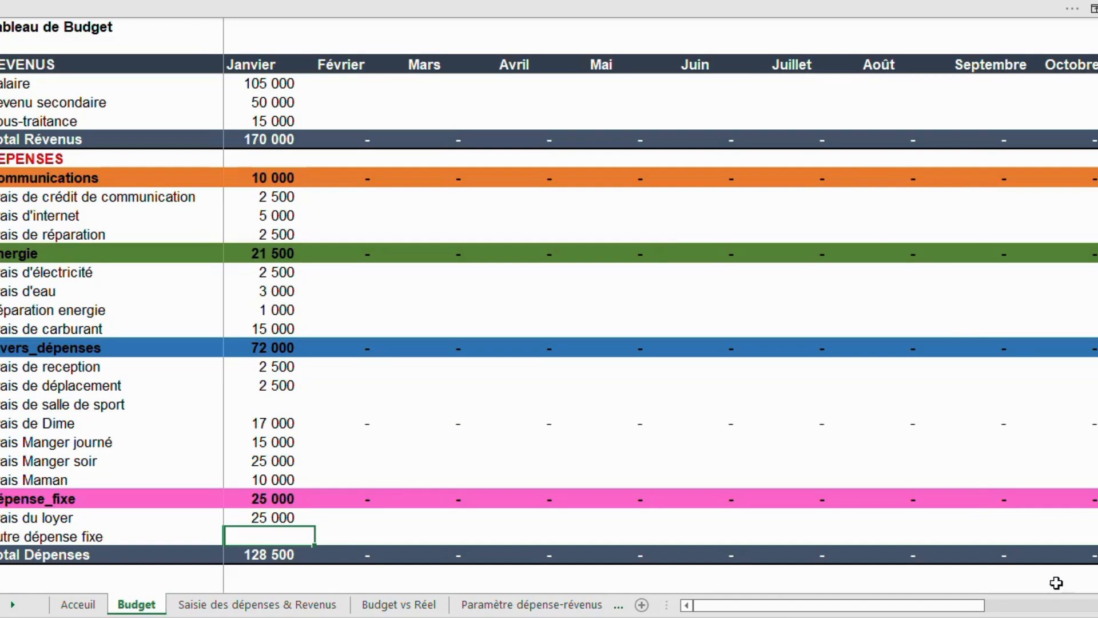
{"action": "left_click_drag", "start_coordinate": [974, 611], "coordinate": [1063, 610]}
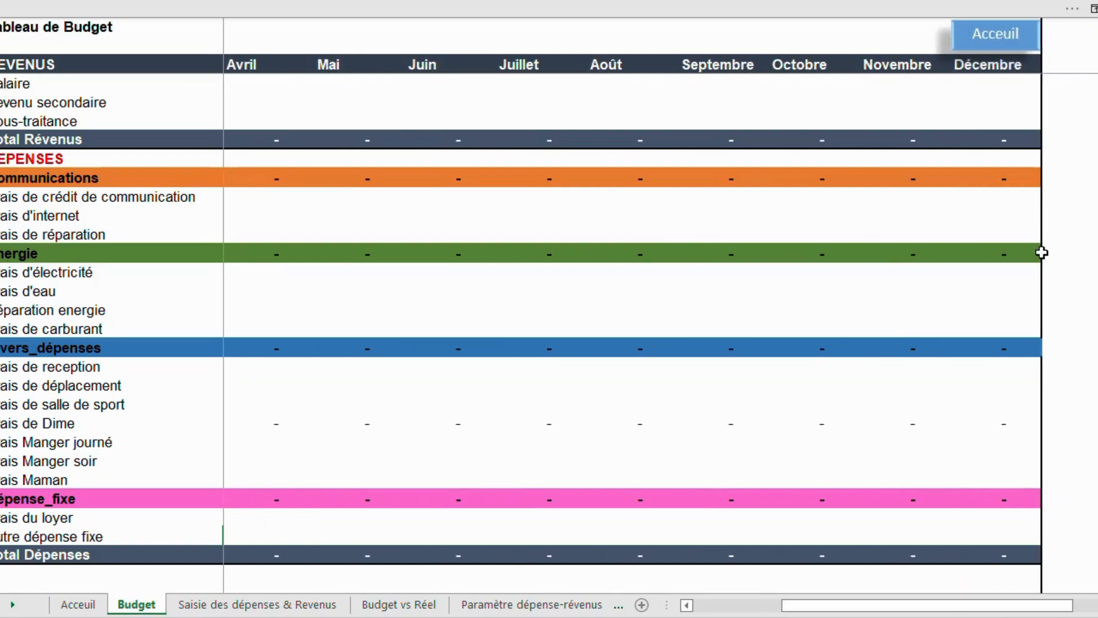
{"action": "left_click", "coordinate": [990, 36]}
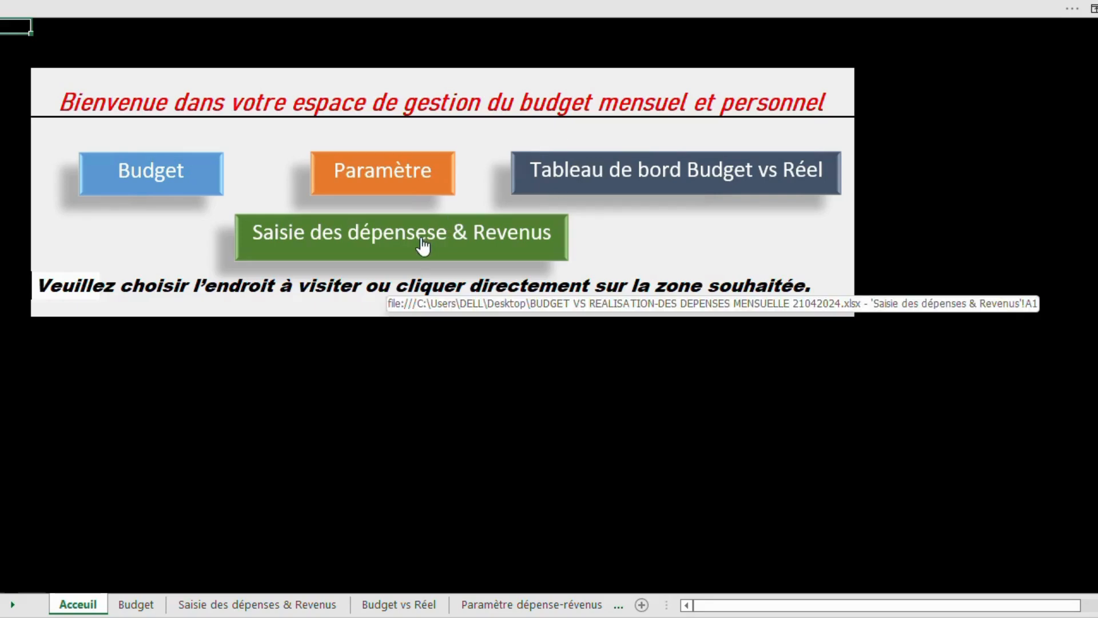
Open the Budget vs Réel dashboard, review the January budget figures and charts, and return to the home page.
{"action": "left_click", "coordinate": [592, 189]}
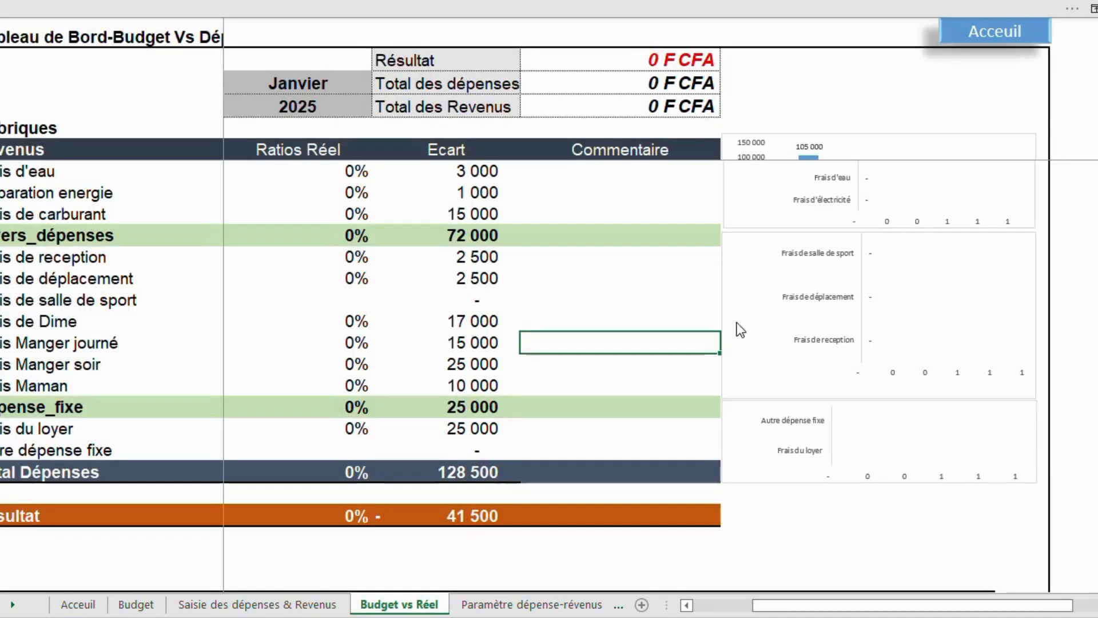
{"action": "left_click_drag", "start_coordinate": [1097, 333], "coordinate": [1097, 269]}
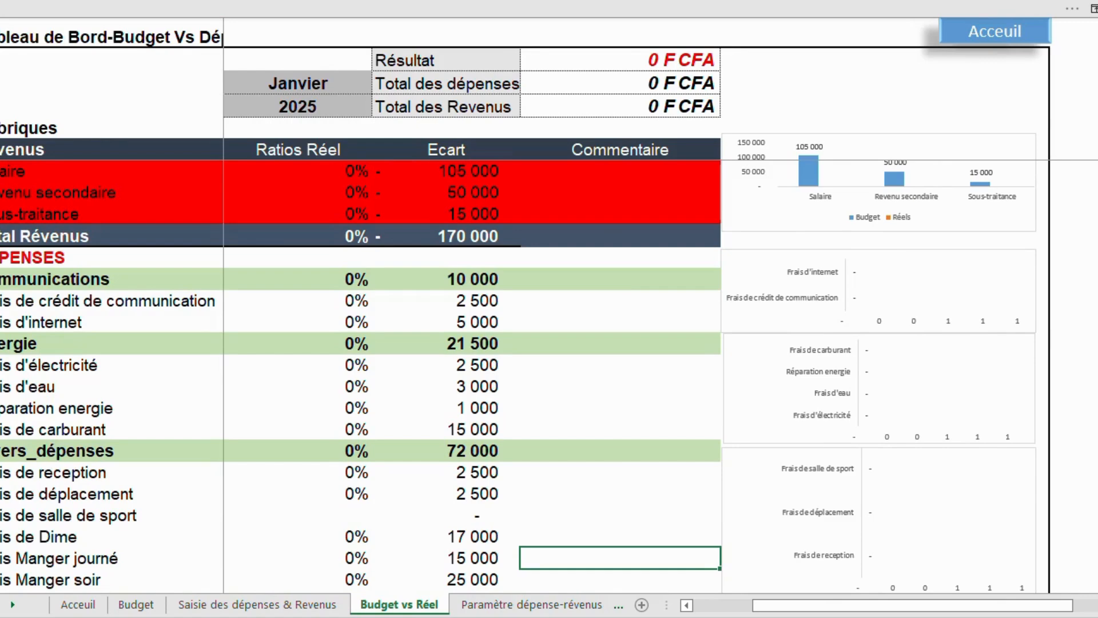
{"action": "left_click_drag", "start_coordinate": [970, 605], "coordinate": [910, 605]}
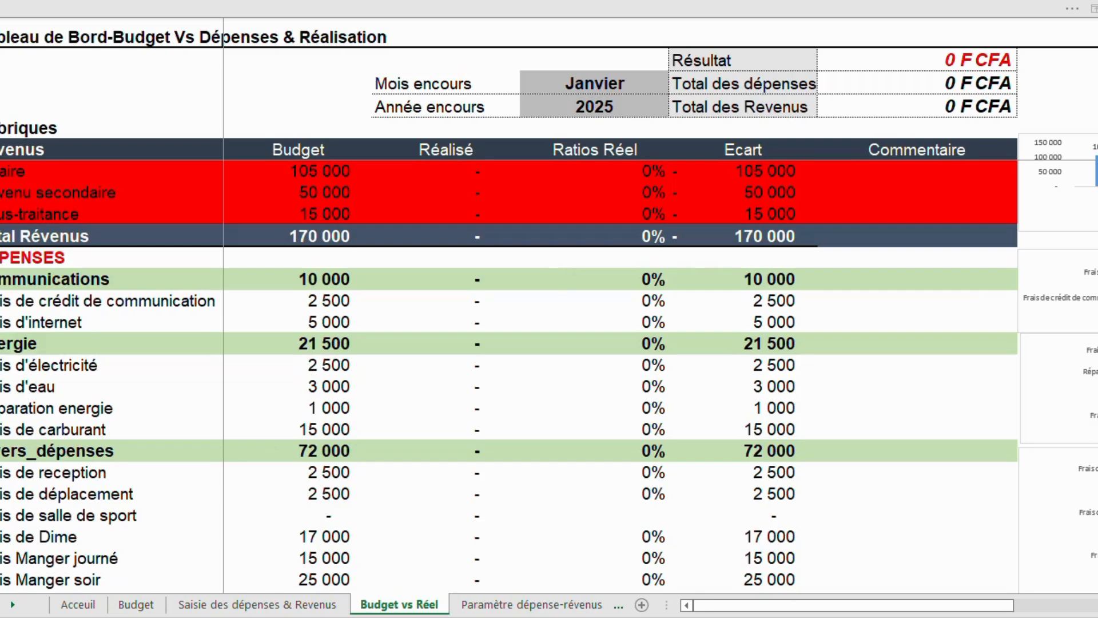
{"action": "left_click", "coordinate": [938, 563]}
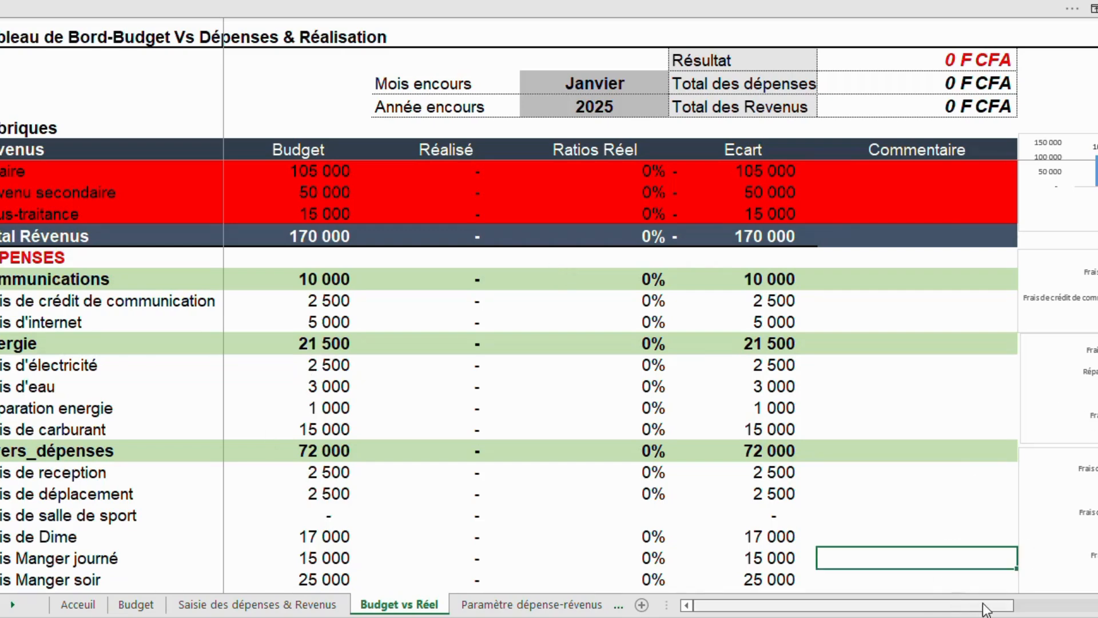
{"action": "scroll", "coordinate": [985, 605], "scroll_direction": "right", "scroll_amount": 2}
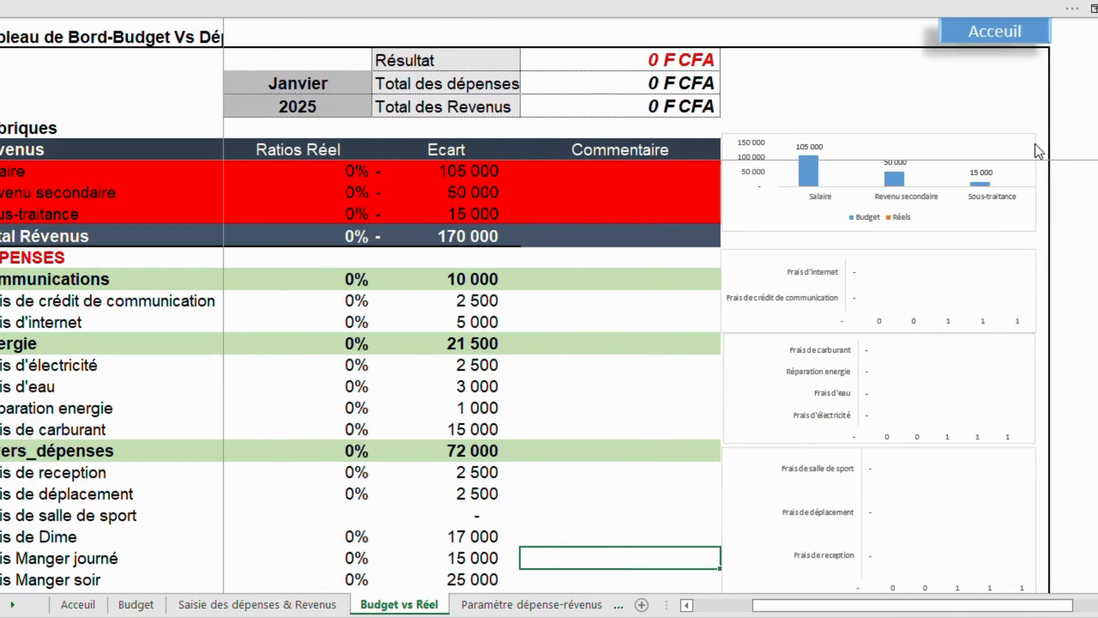
{"action": "left_click", "coordinate": [998, 37]}
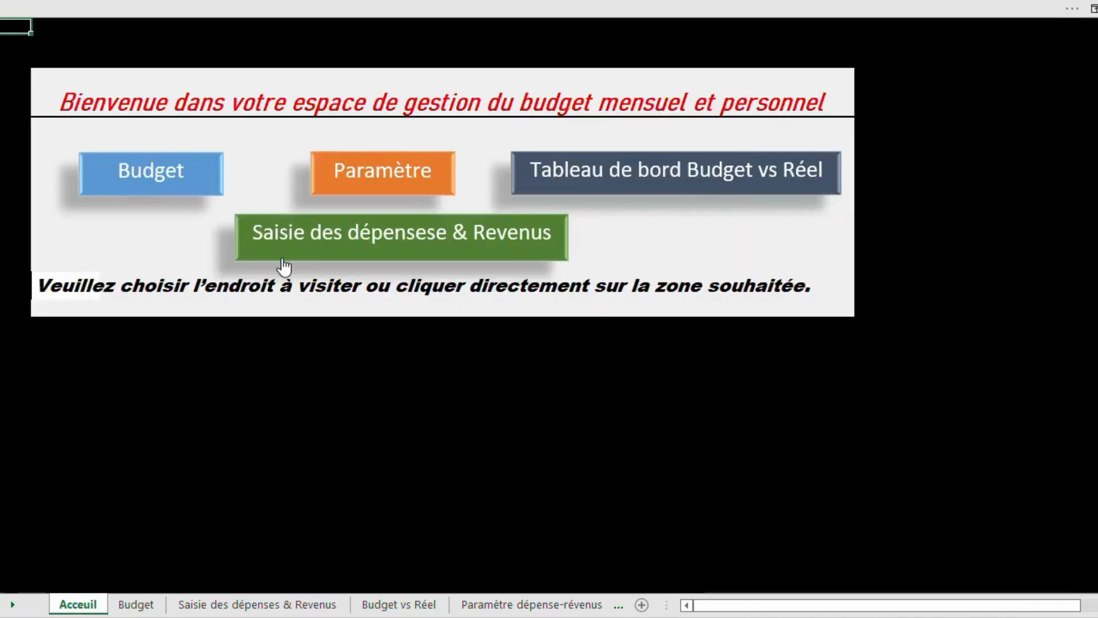
Open the expense and income entry sheet and fill the Date column from 01/01/2025 to 07/01/2025.
{"action": "left_click", "coordinate": [326, 250]}
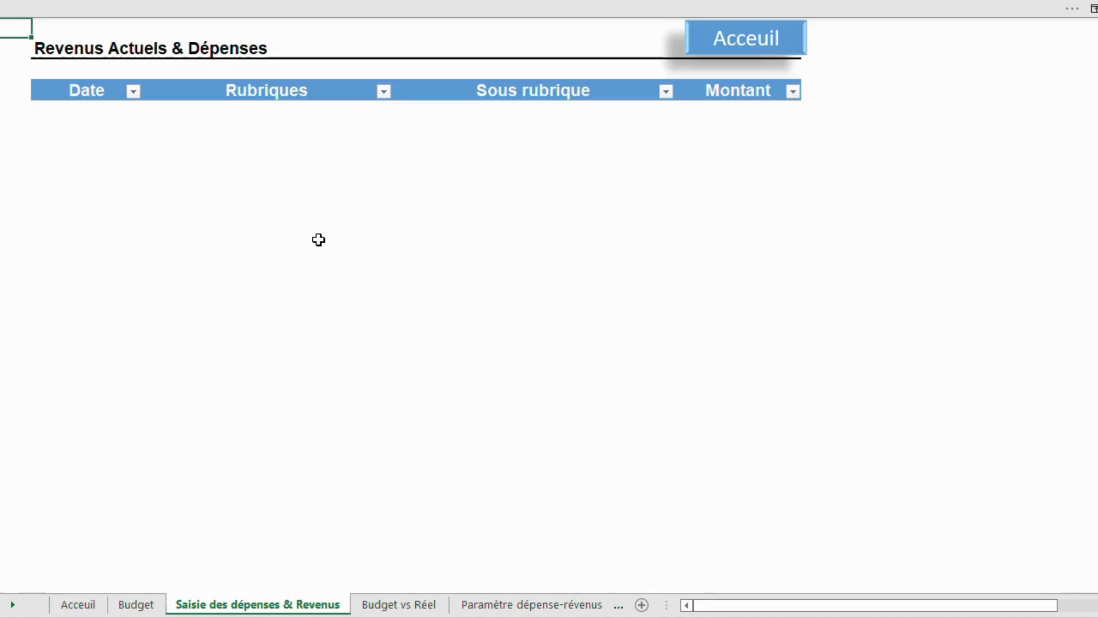
{"action": "left_click", "coordinate": [95, 115]}
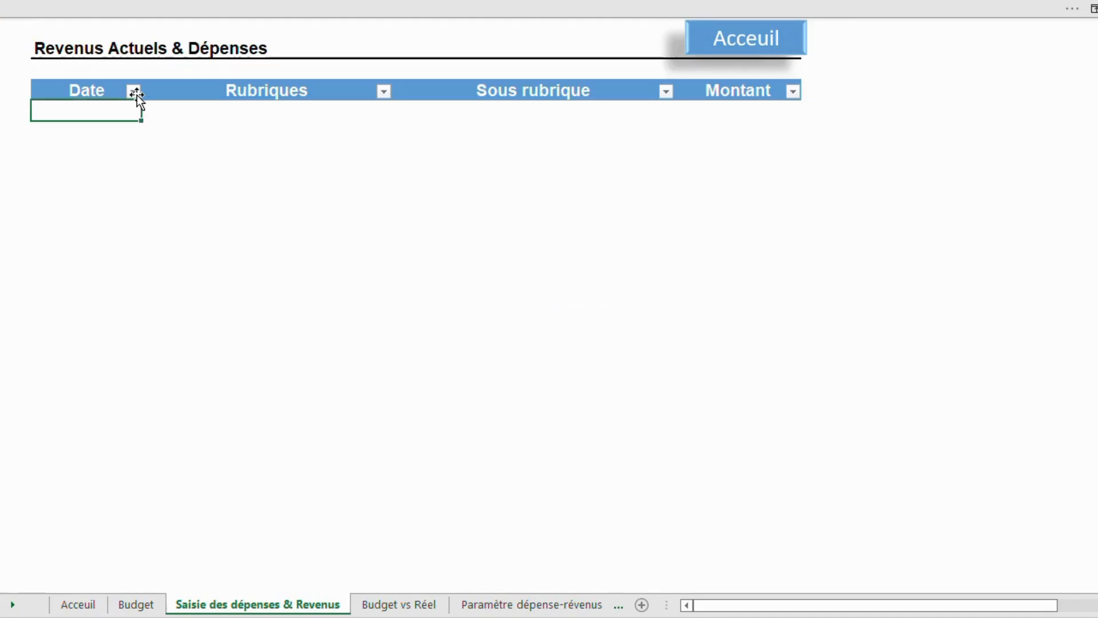
{"action": "left_click", "coordinate": [463, 26]}
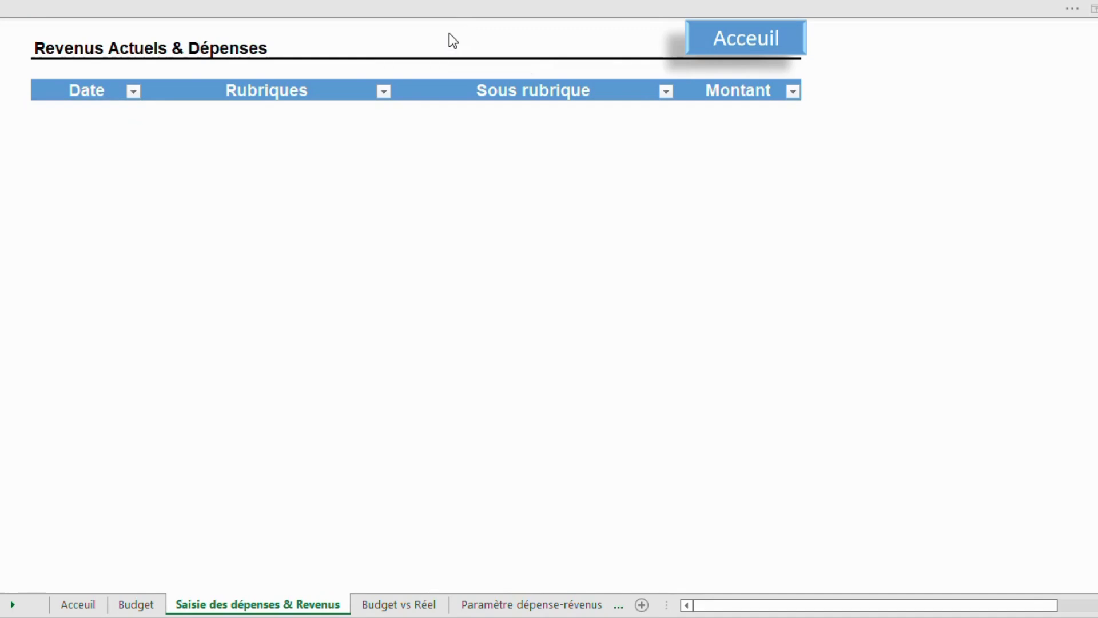
{"action": "left_click", "coordinate": [91, 117]}
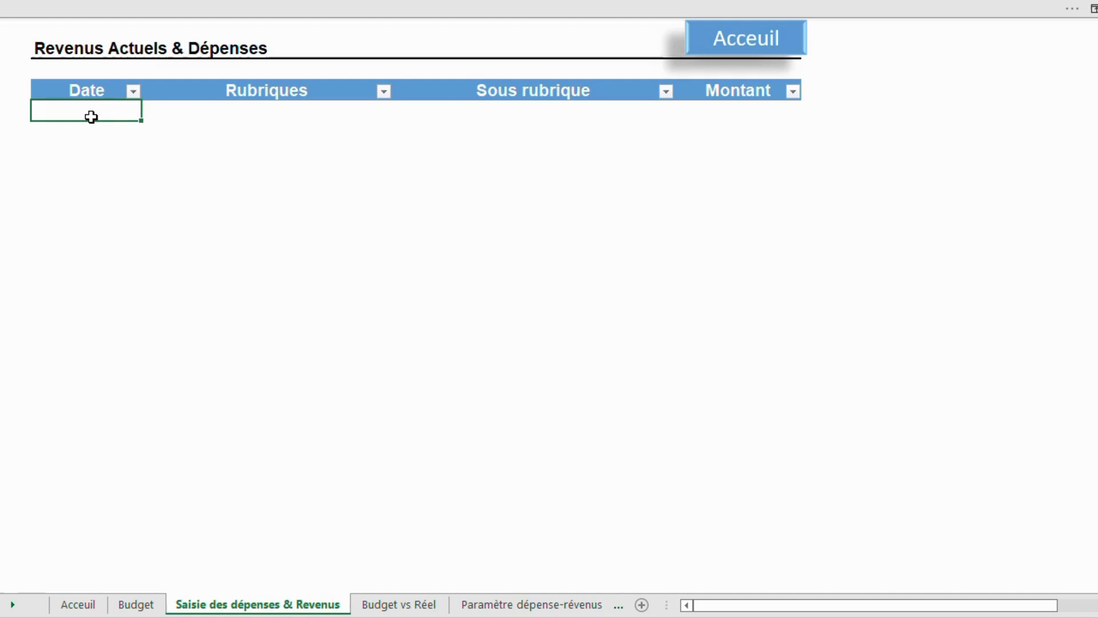
{"action": "type", "text": "01/01/2025"}
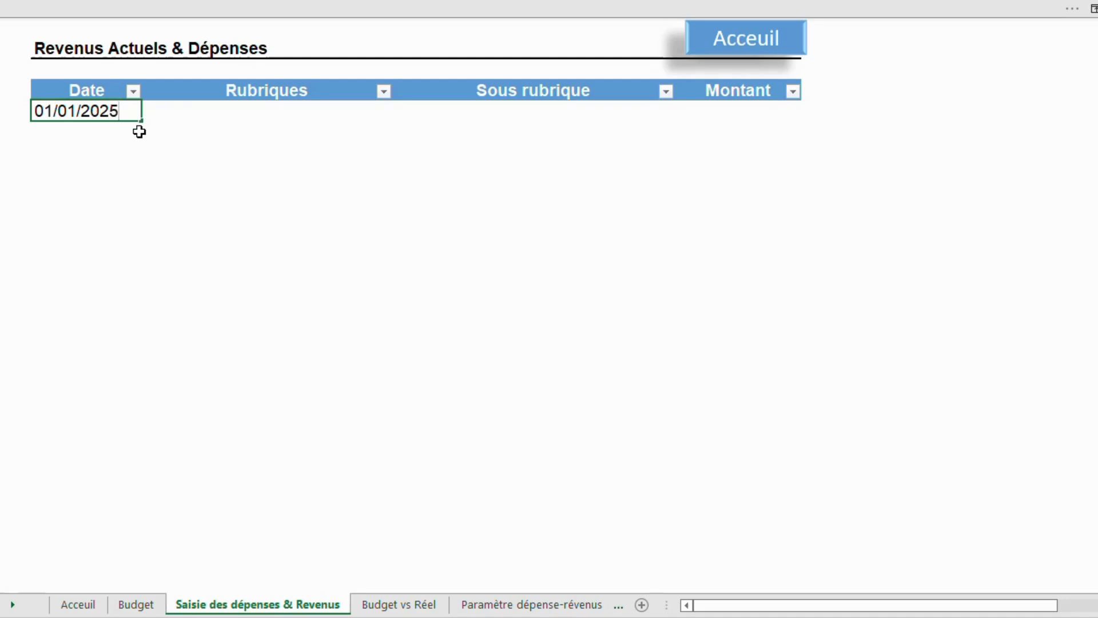
{"action": "left_click", "coordinate": [125, 132]}
{"action": "left_click", "coordinate": [119, 115]}
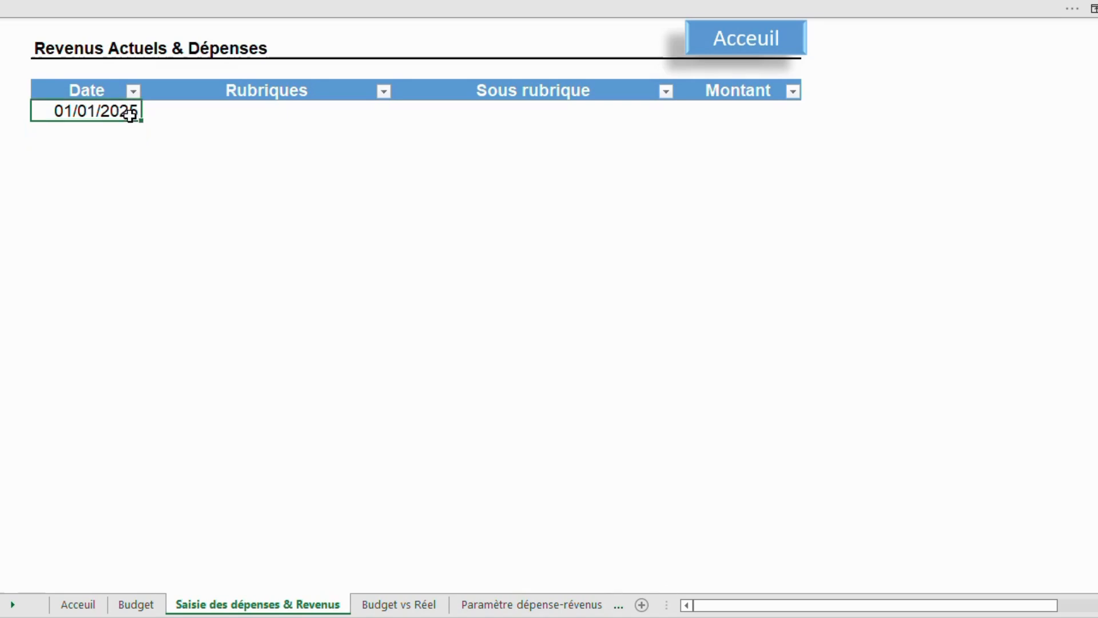
{"action": "left_click_drag", "start_coordinate": [141, 121], "coordinate": [139, 254]}
Set the Rubriques of the 01/01/2025 row to Revenus.
{"action": "left_click", "coordinate": [215, 112]}
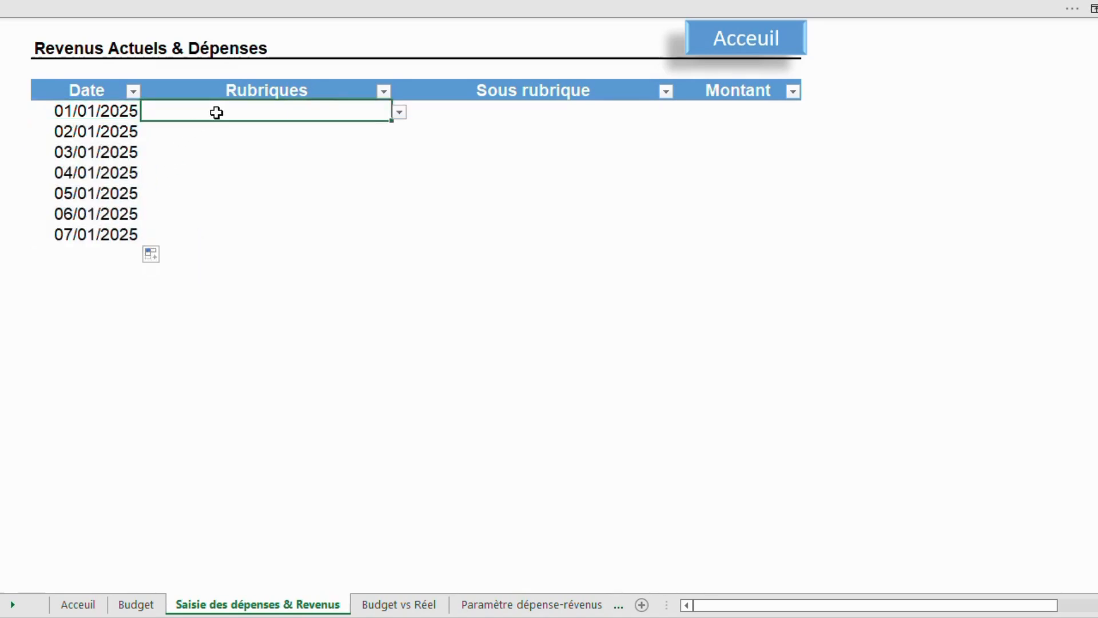
{"action": "left_click", "coordinate": [399, 112]}
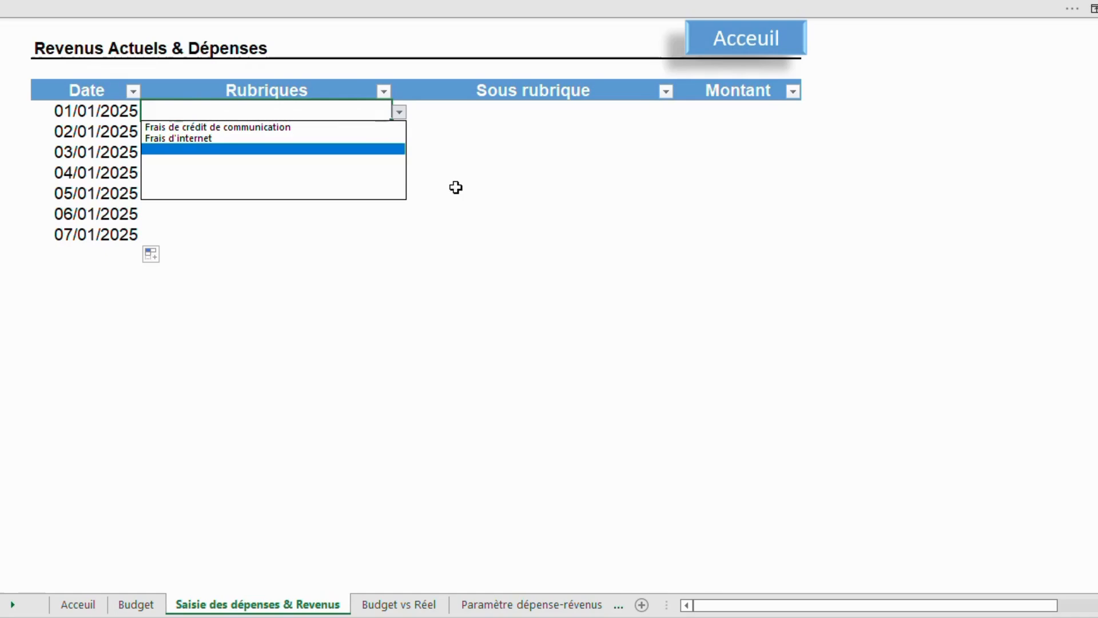
{"action": "key", "text": "Escape"}
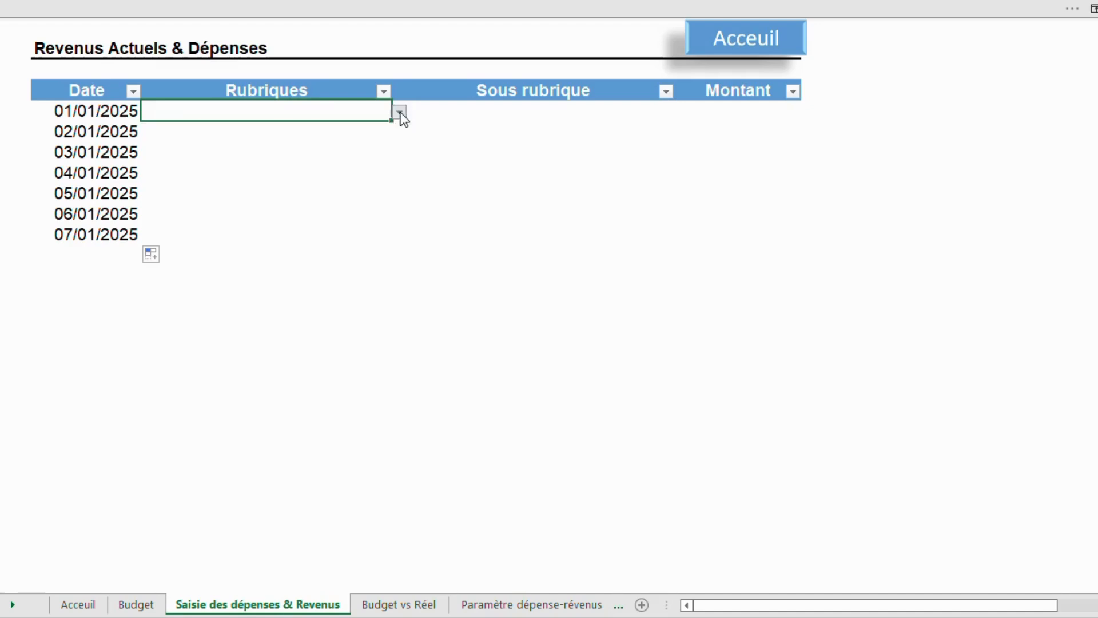
{"action": "left_click", "coordinate": [417, 110]}
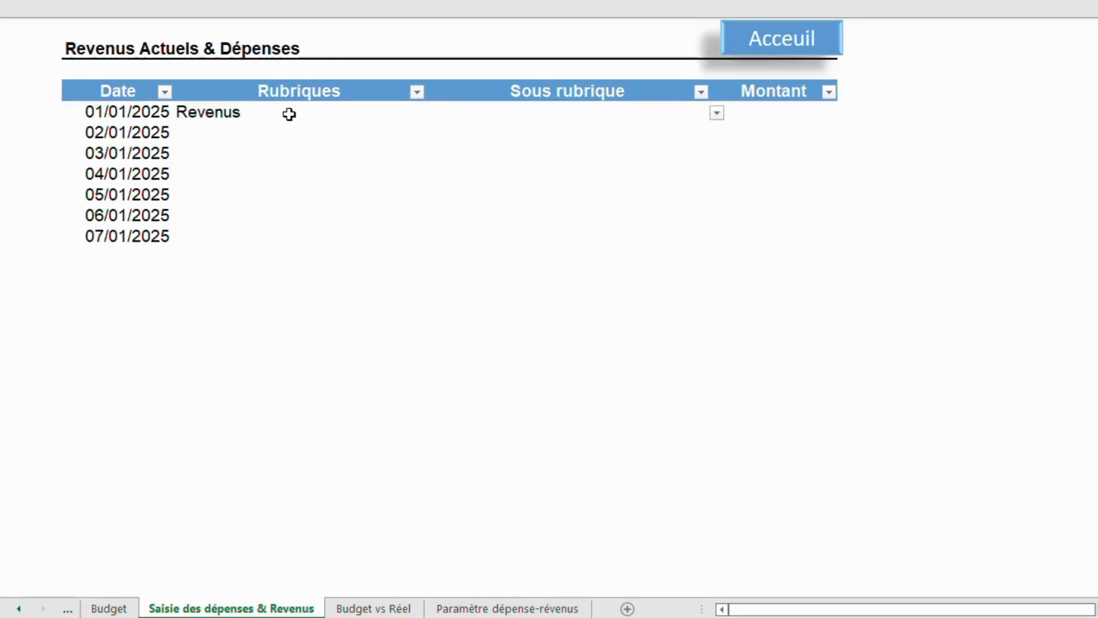
{"action": "left_click", "coordinate": [289, 114]}
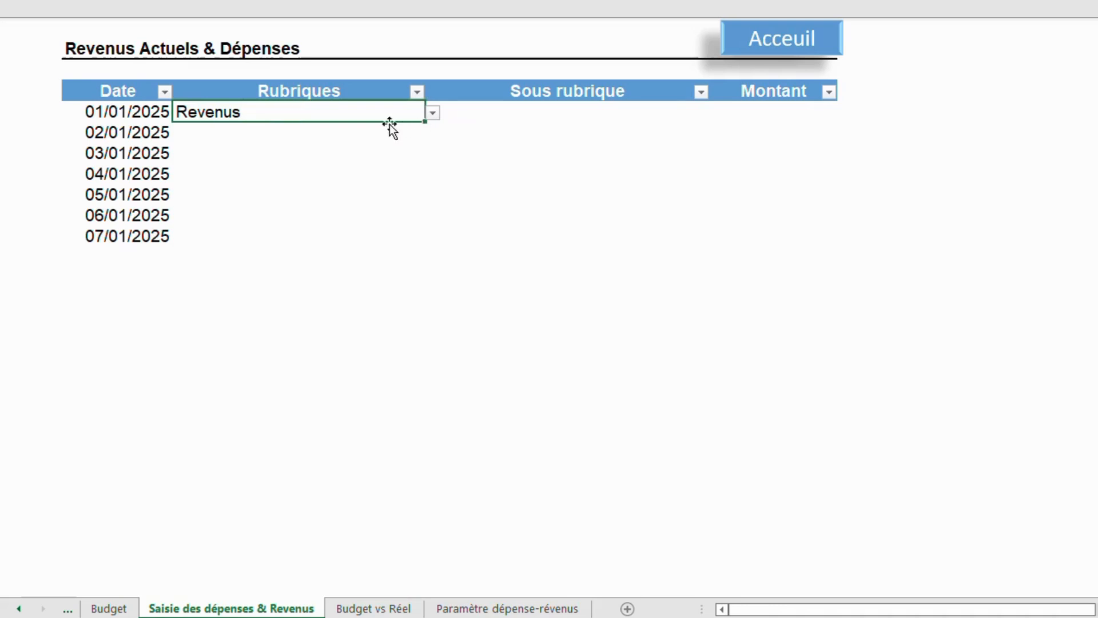
{"action": "left_click", "coordinate": [433, 114]}
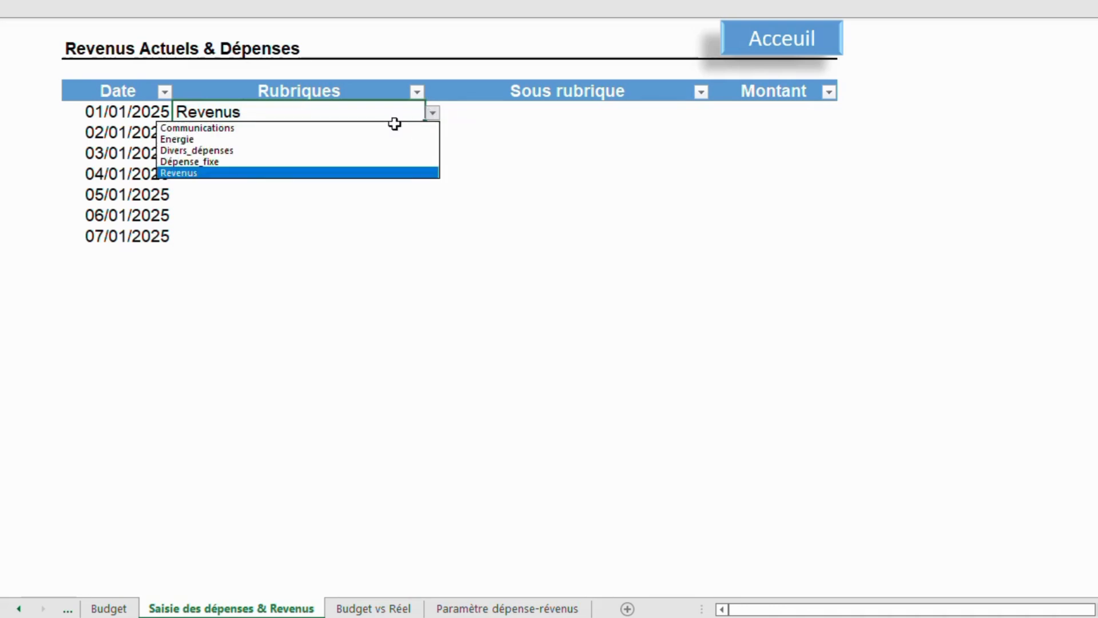
{"action": "left_click", "coordinate": [246, 173]}
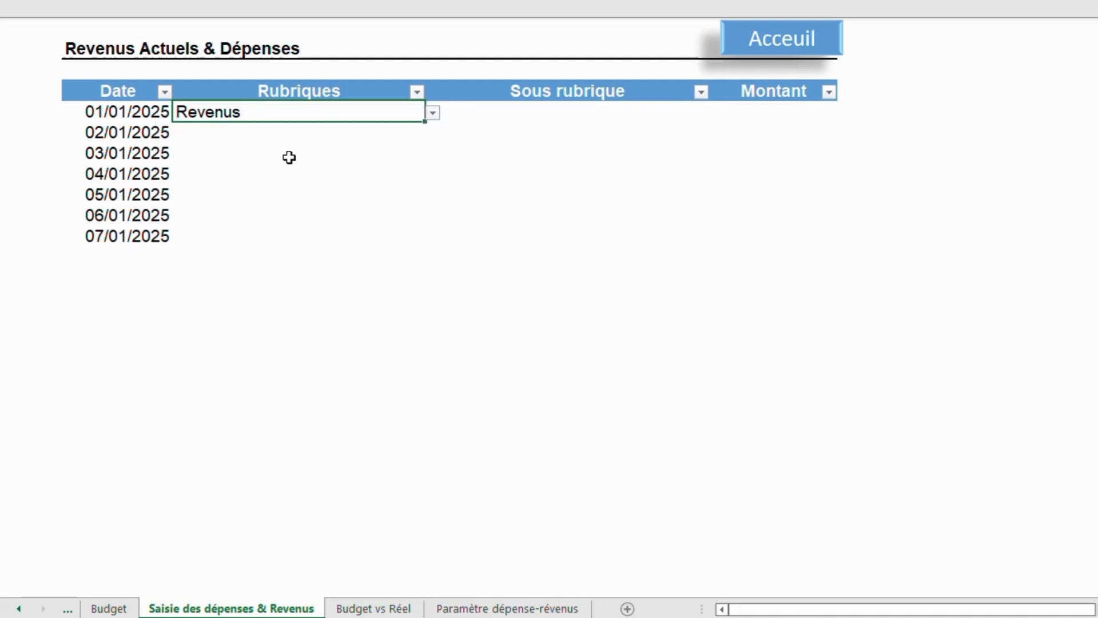
Choose Salaire as the sub-category of the 01/01/2025 row and enter an amount of 120 000.
{"action": "left_click", "coordinate": [492, 123]}
{"action": "left_click", "coordinate": [517, 109]}
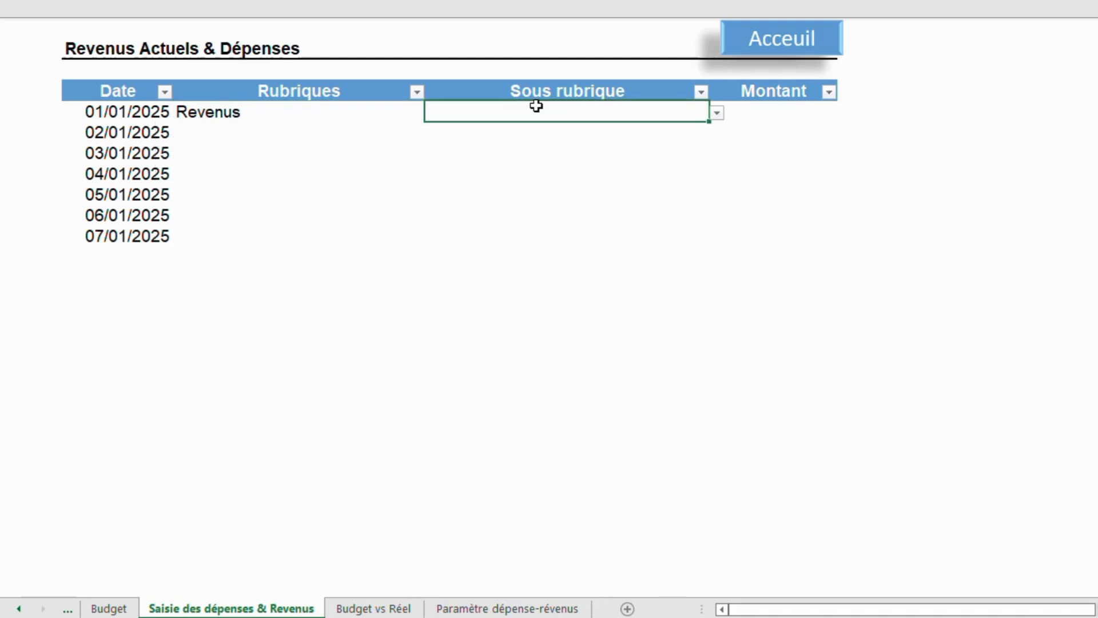
{"action": "left_click", "coordinate": [718, 112]}
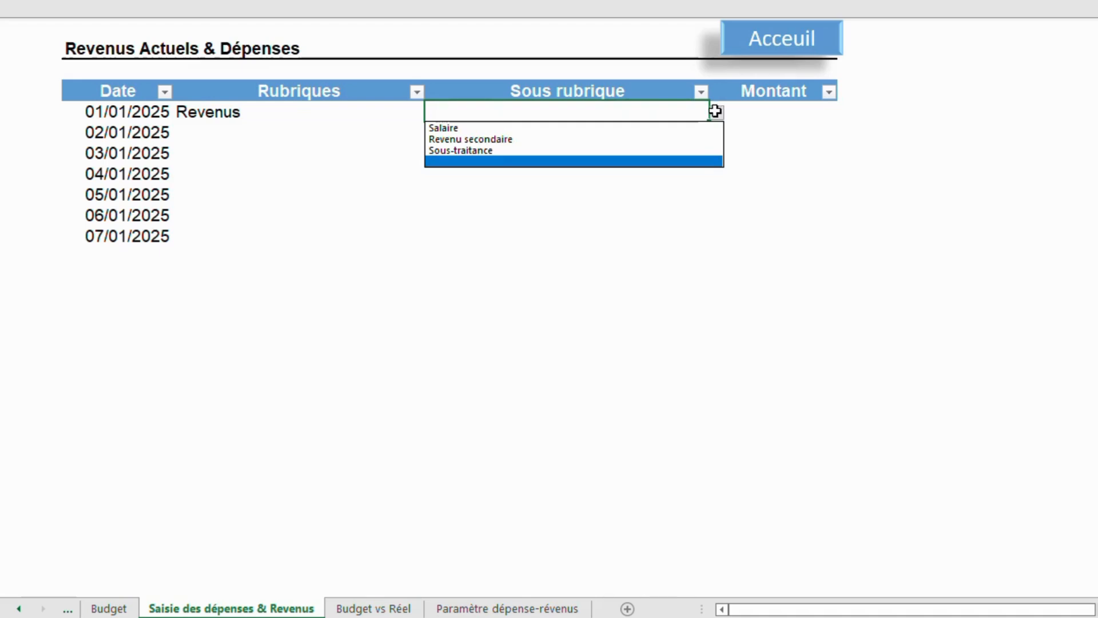
{"action": "left_click", "coordinate": [566, 127]}
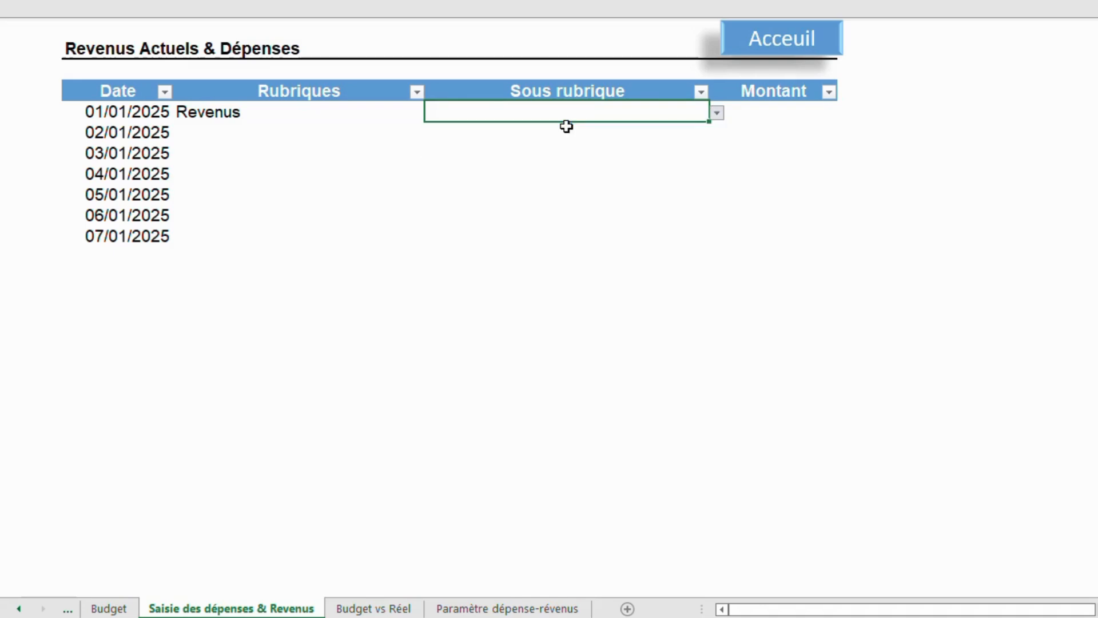
{"action": "left_click", "coordinate": [744, 119]}
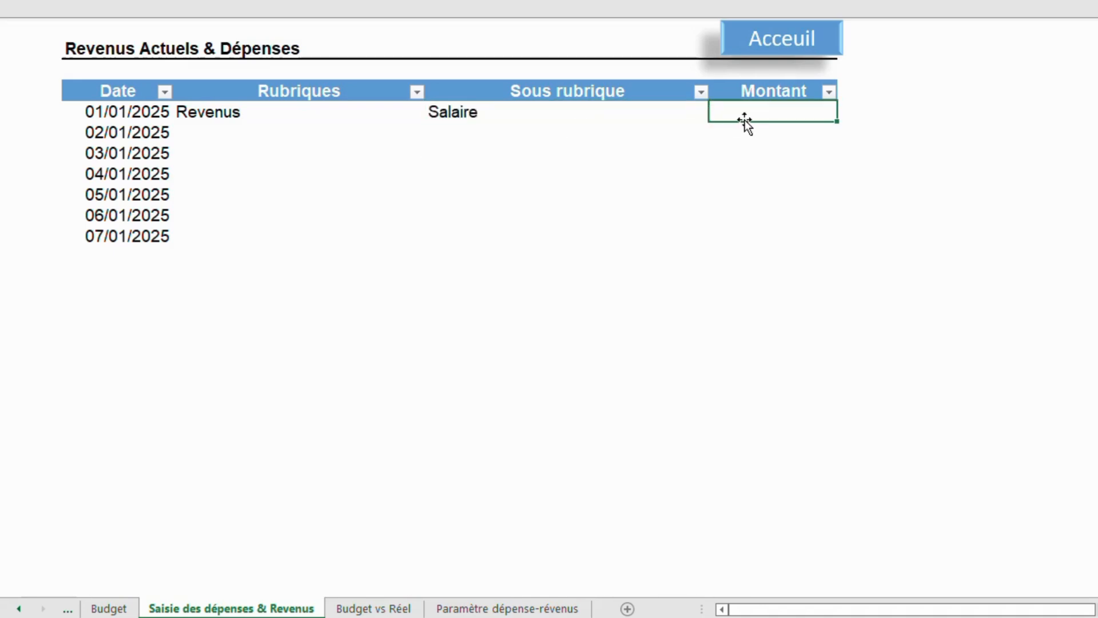
{"action": "type", "text": "120000"}
{"action": "key", "text": "Return"}
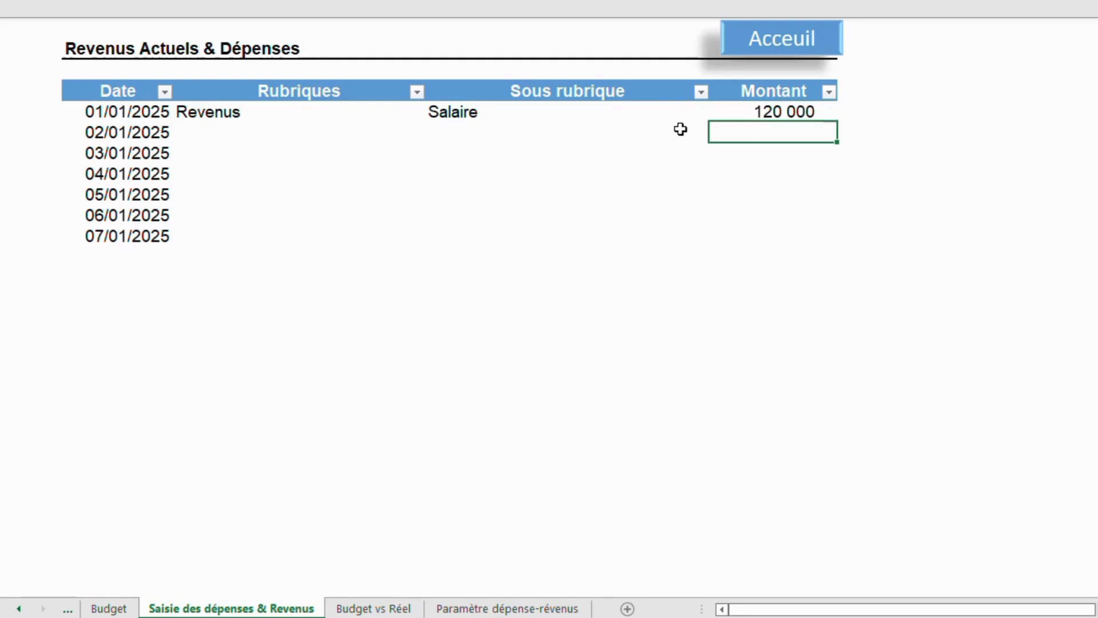
Record the 02/01/2025 row as Revenus, Sous-traitance, with an amount of 80 000.
{"action": "left_click", "coordinate": [229, 136]}
{"action": "left_click", "coordinate": [434, 137]}
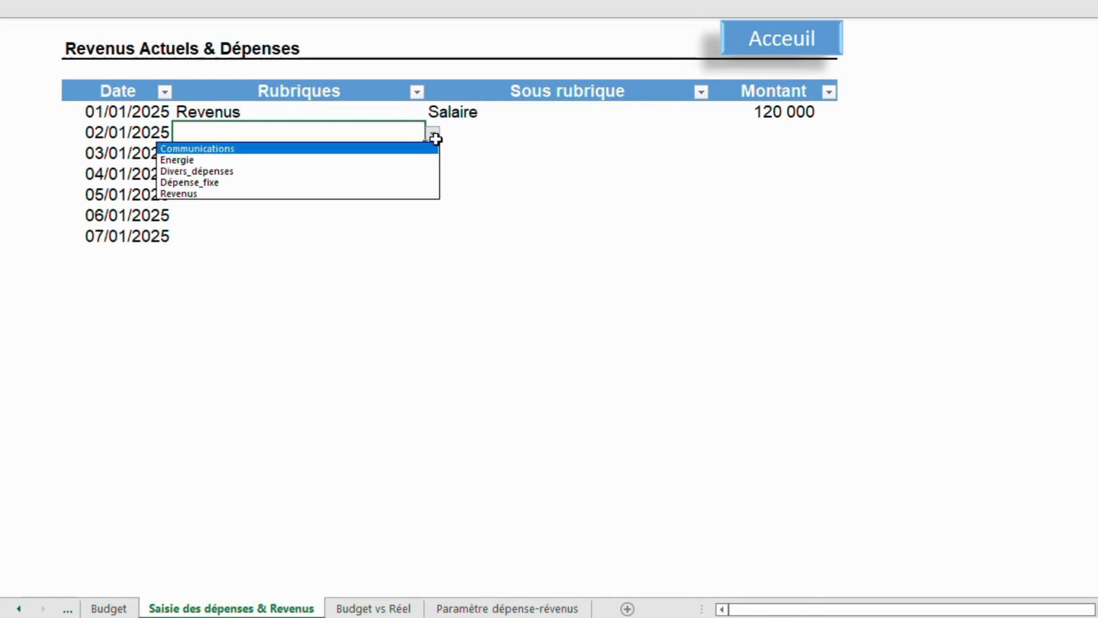
{"action": "left_click", "coordinate": [250, 192]}
{"action": "left_click", "coordinate": [569, 130]}
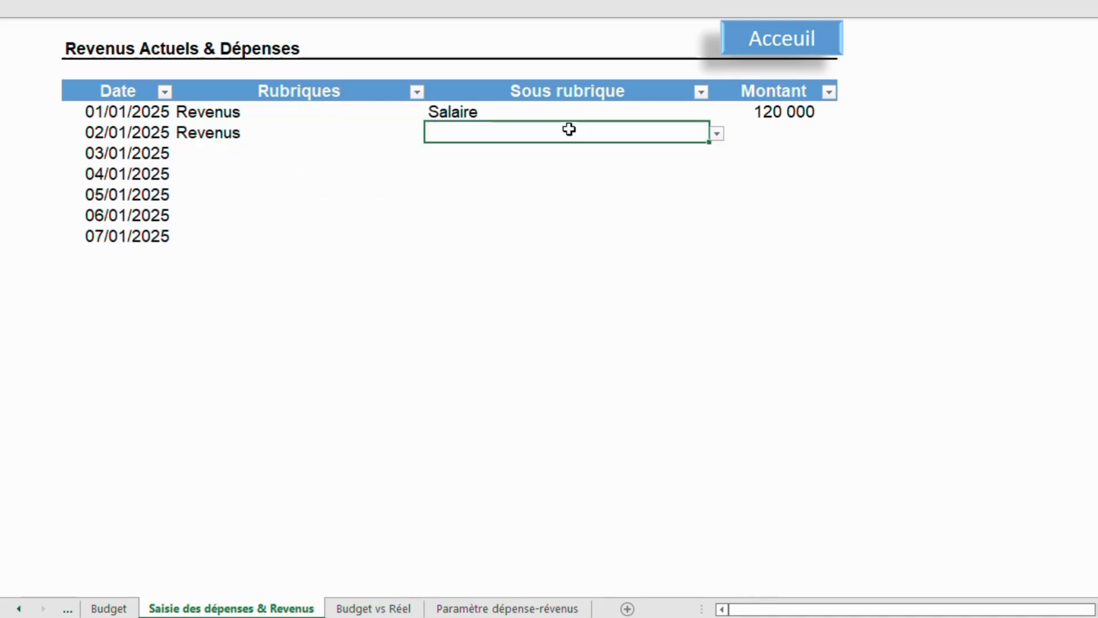
{"action": "left_click", "coordinate": [716, 134]}
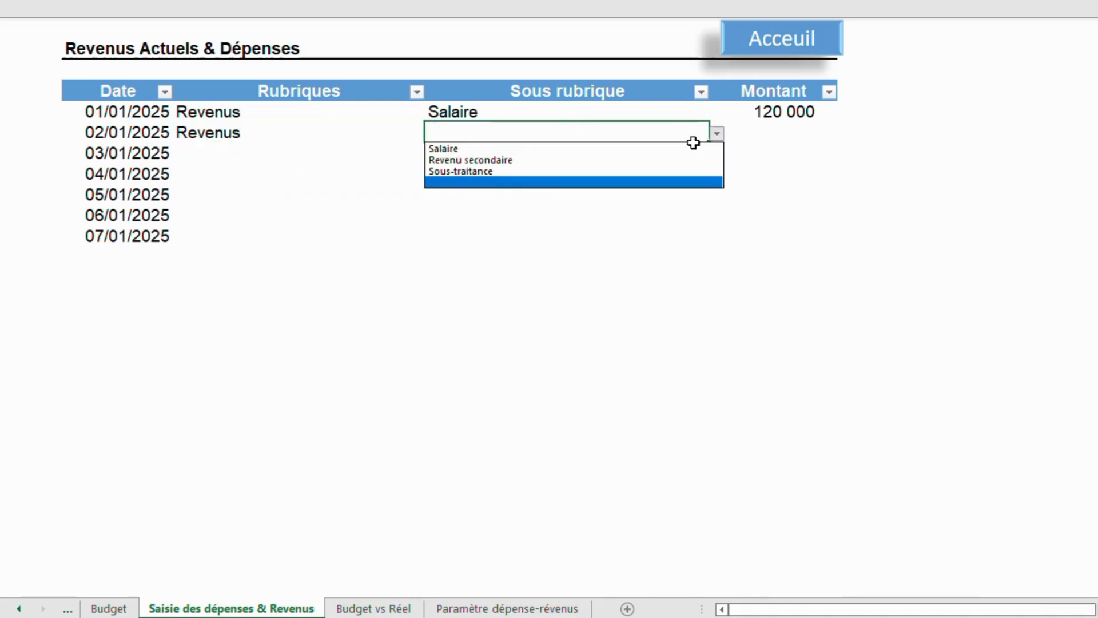
{"action": "left_click", "coordinate": [519, 166]}
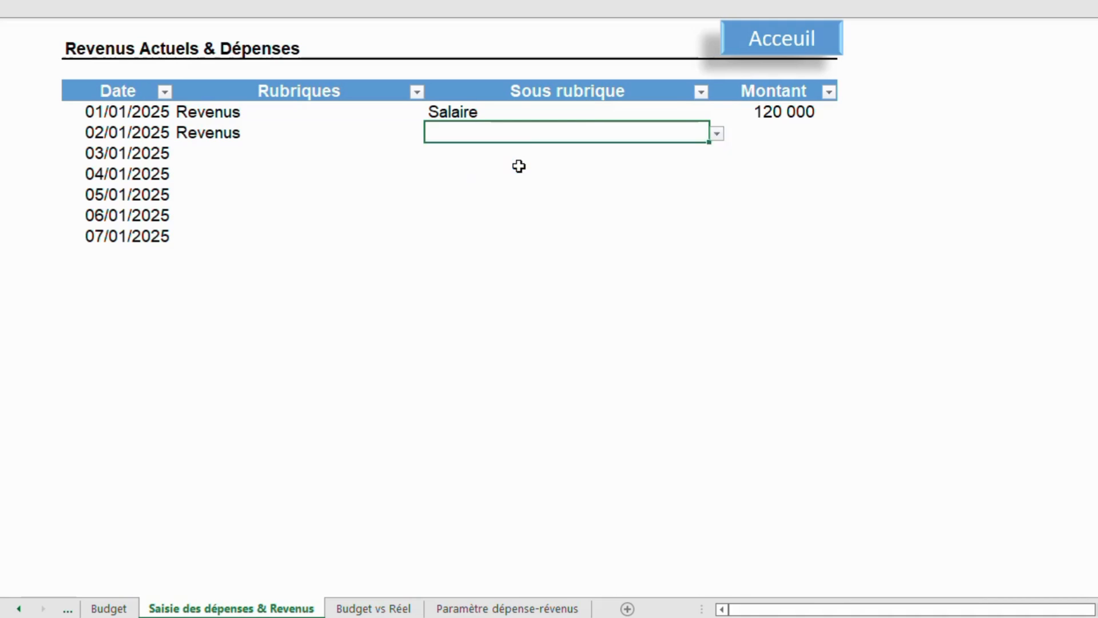
{"action": "left_click", "coordinate": [792, 131]}
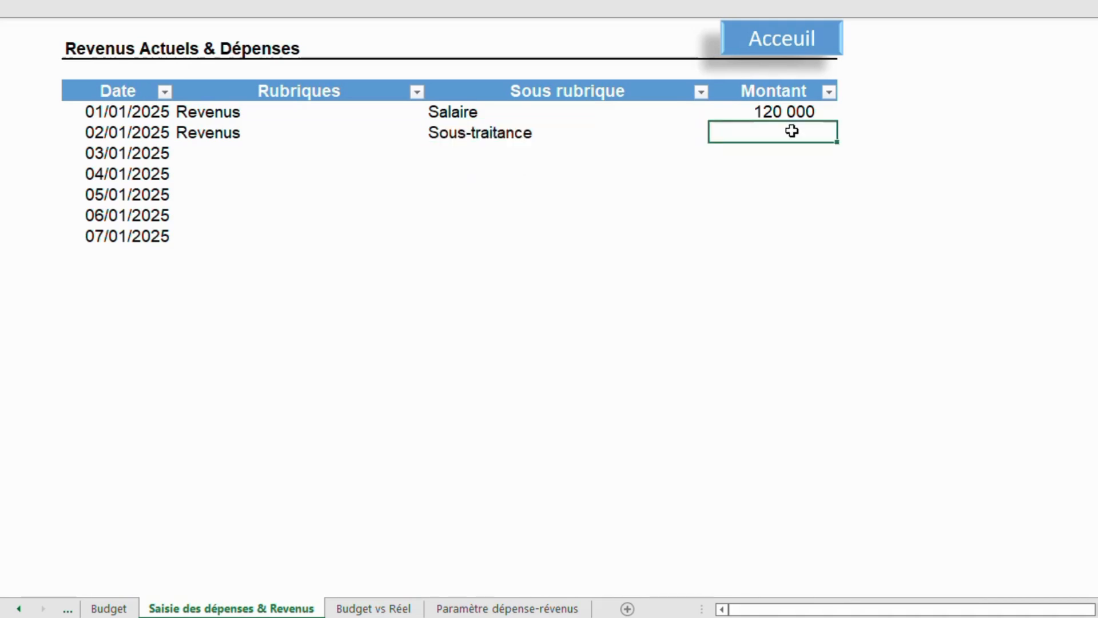
{"action": "type", "text": "80000"}
{"action": "key", "text": "Return"}
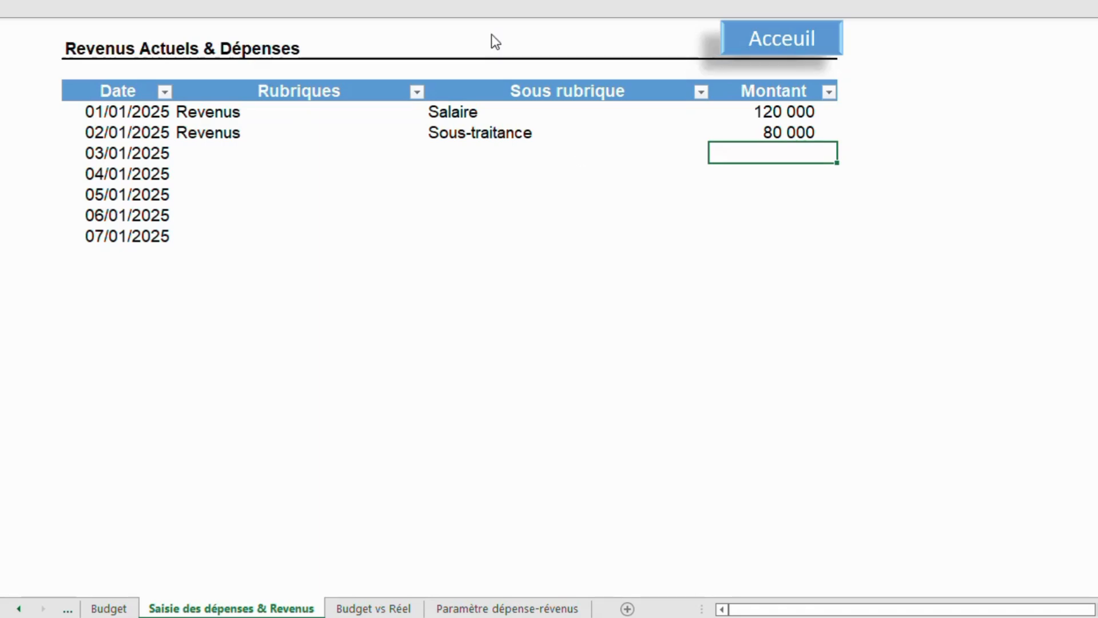
Record the 03/01/2025 row as Energie, Frais d'électricité, with an amount of 5 000.
{"action": "left_click", "coordinate": [241, 150]}
{"action": "left_click", "coordinate": [227, 150]}
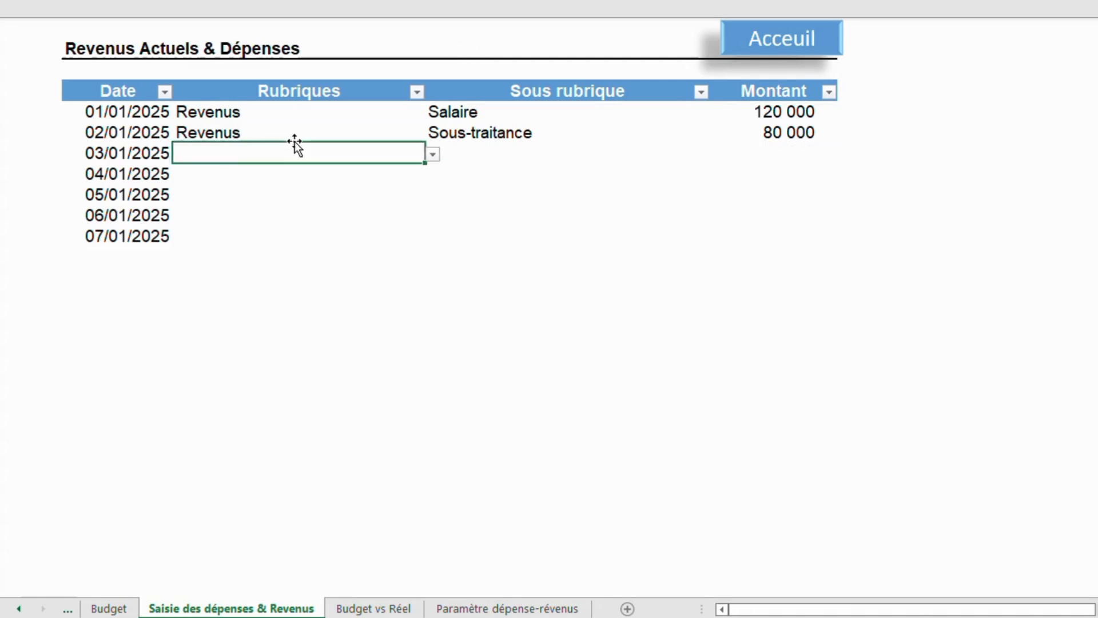
{"action": "left_click", "coordinate": [433, 155]}
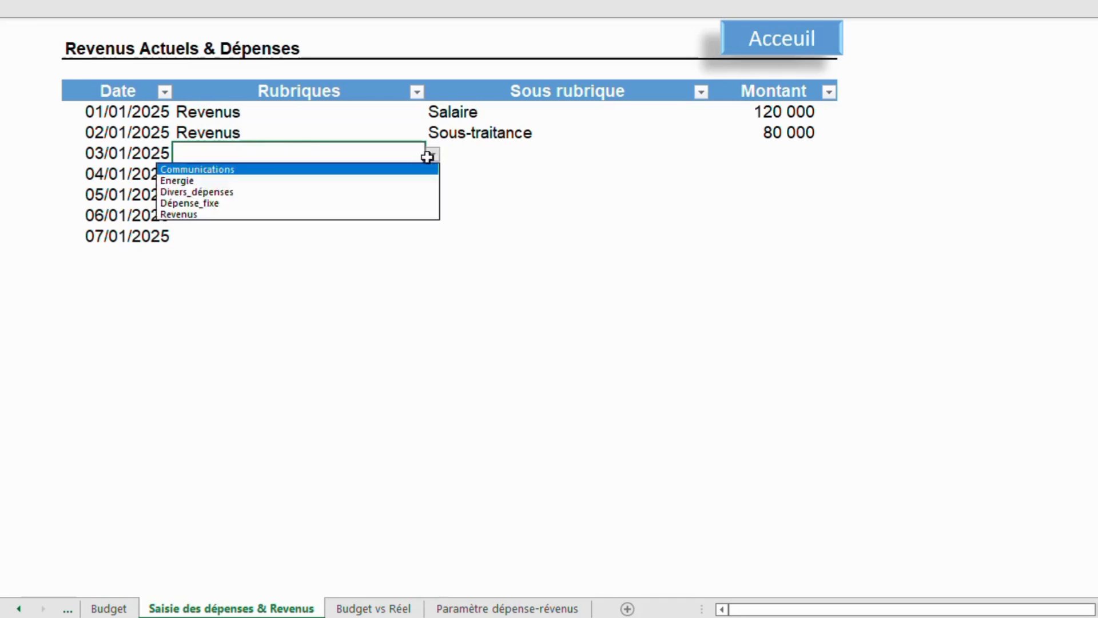
{"action": "left_click", "coordinate": [291, 181]}
{"action": "left_click", "coordinate": [518, 151]}
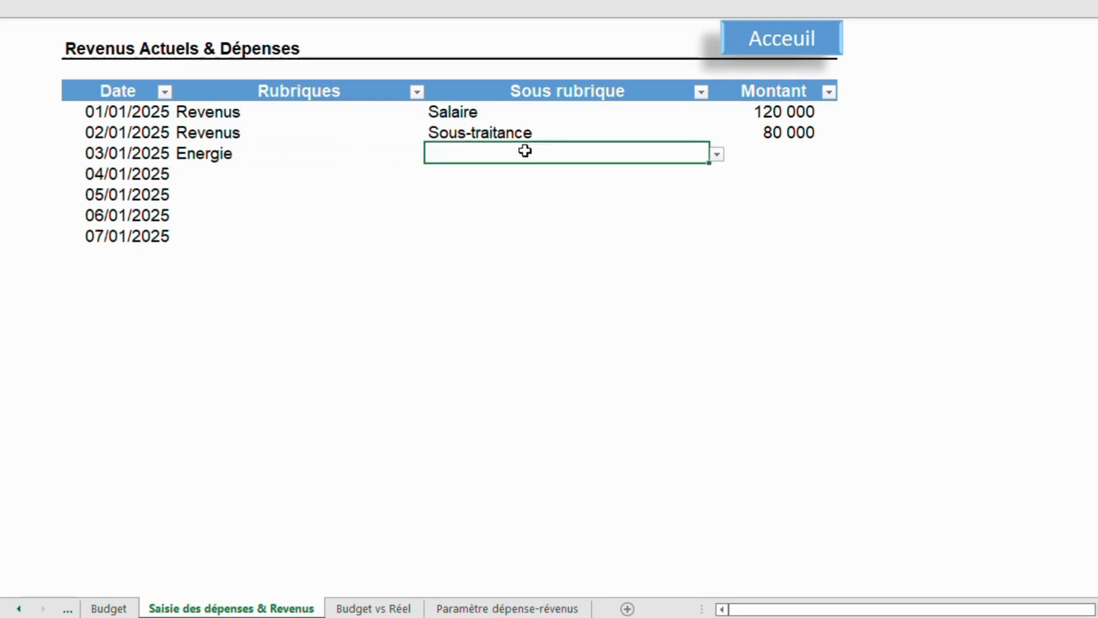
{"action": "left_click", "coordinate": [717, 154]}
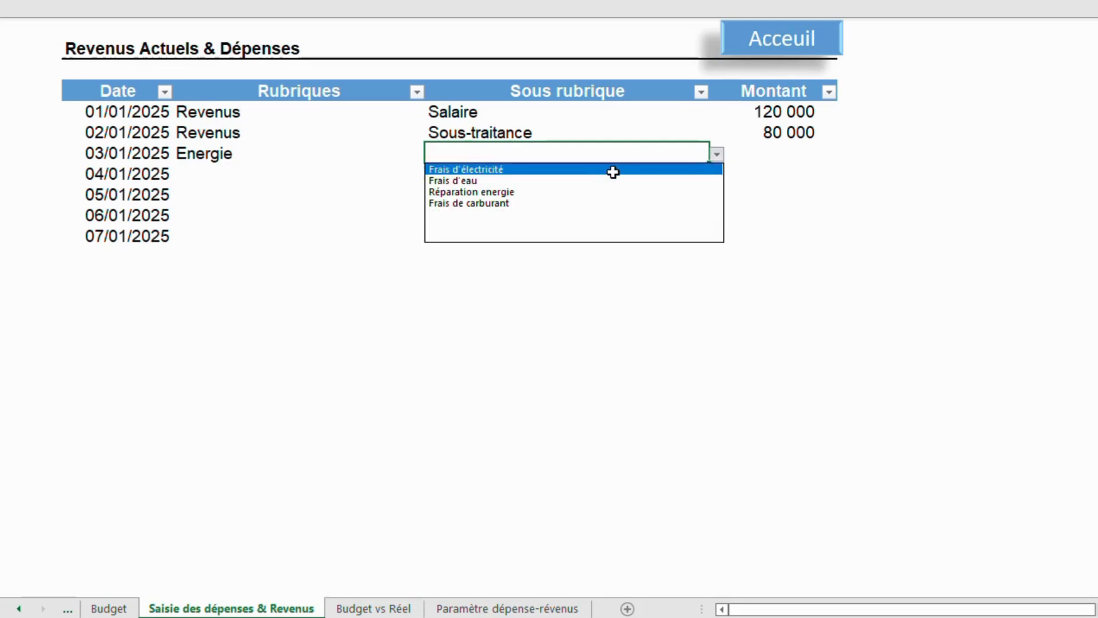
{"action": "left_click", "coordinate": [612, 170]}
{"action": "left_click", "coordinate": [772, 154]}
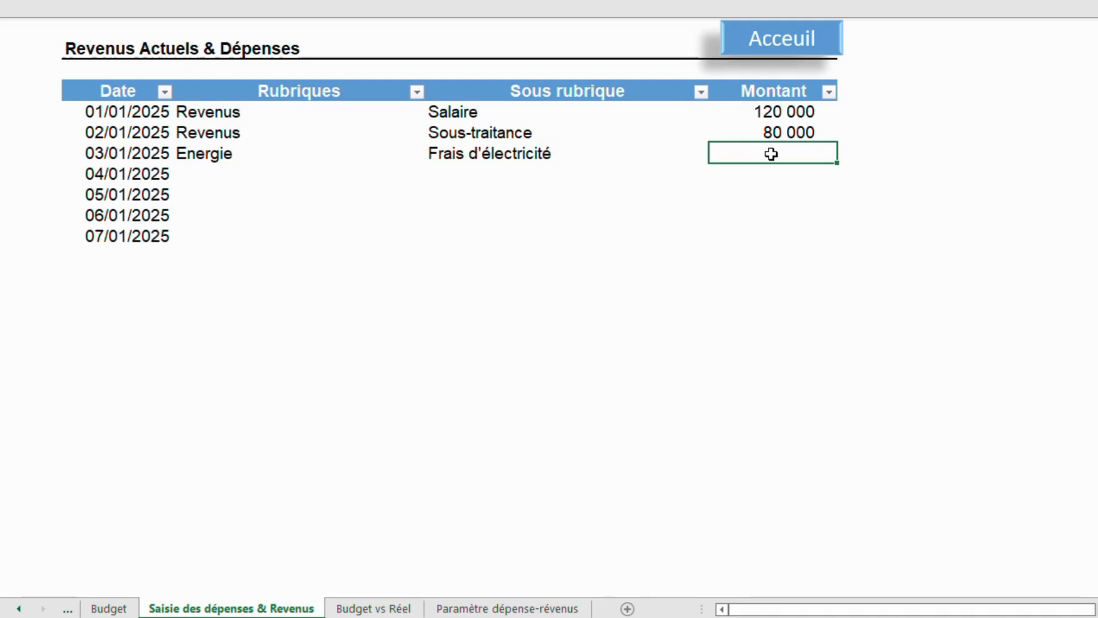
{"action": "type", "text": "5000"}
{"action": "key", "text": "Return"}
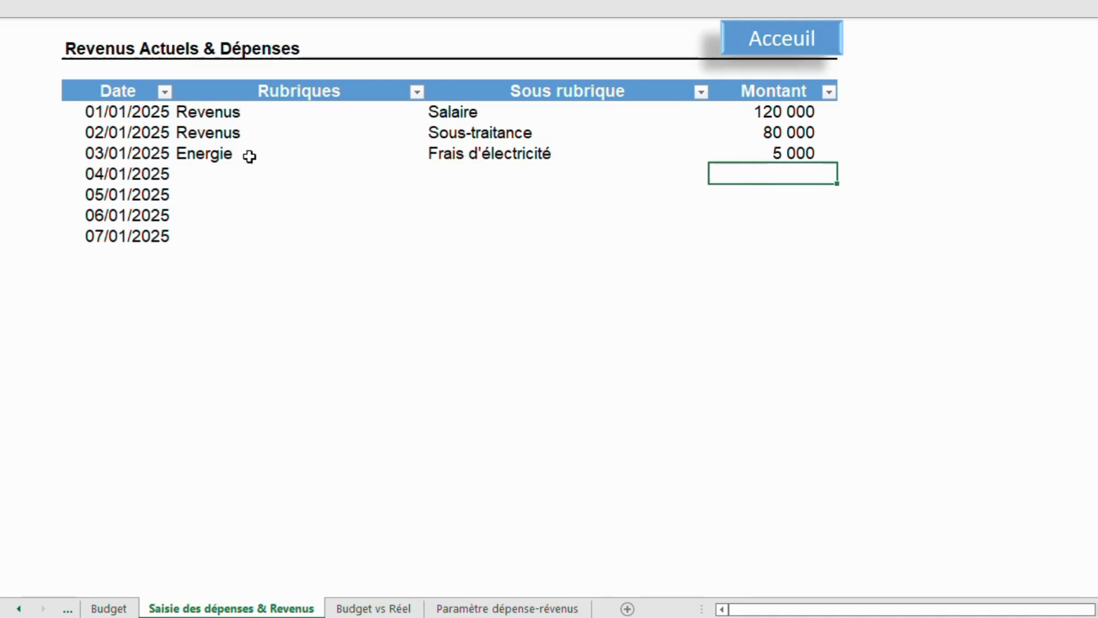
Record the 04/01/2025 row as Energie, Frais d'eau, with an amount of 2 500.
{"action": "left_click", "coordinate": [214, 172]}
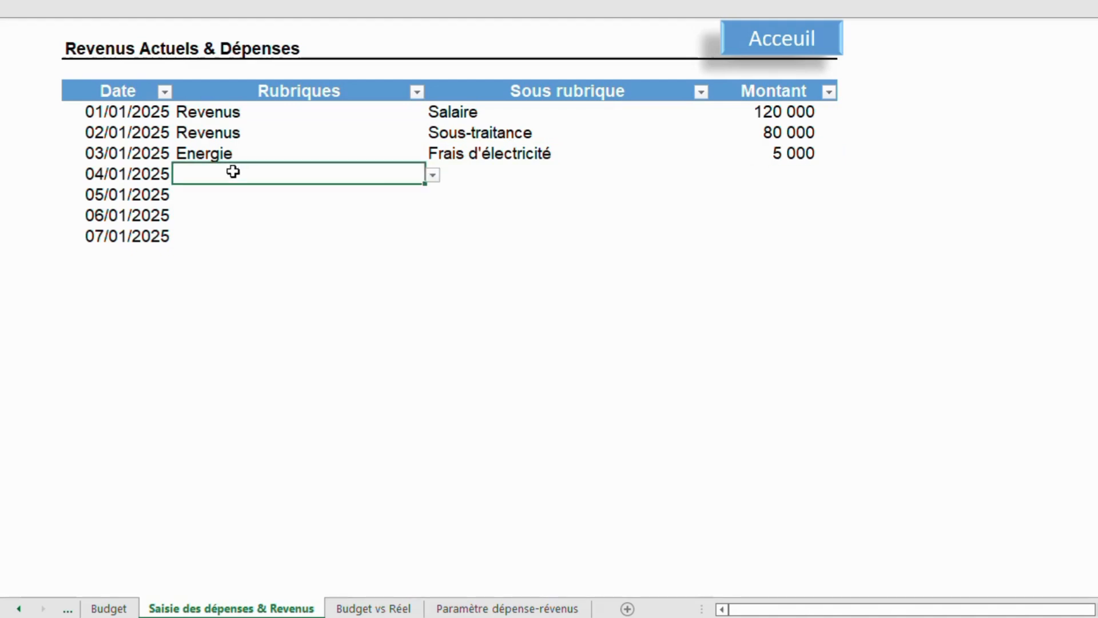
{"action": "left_click", "coordinate": [434, 176]}
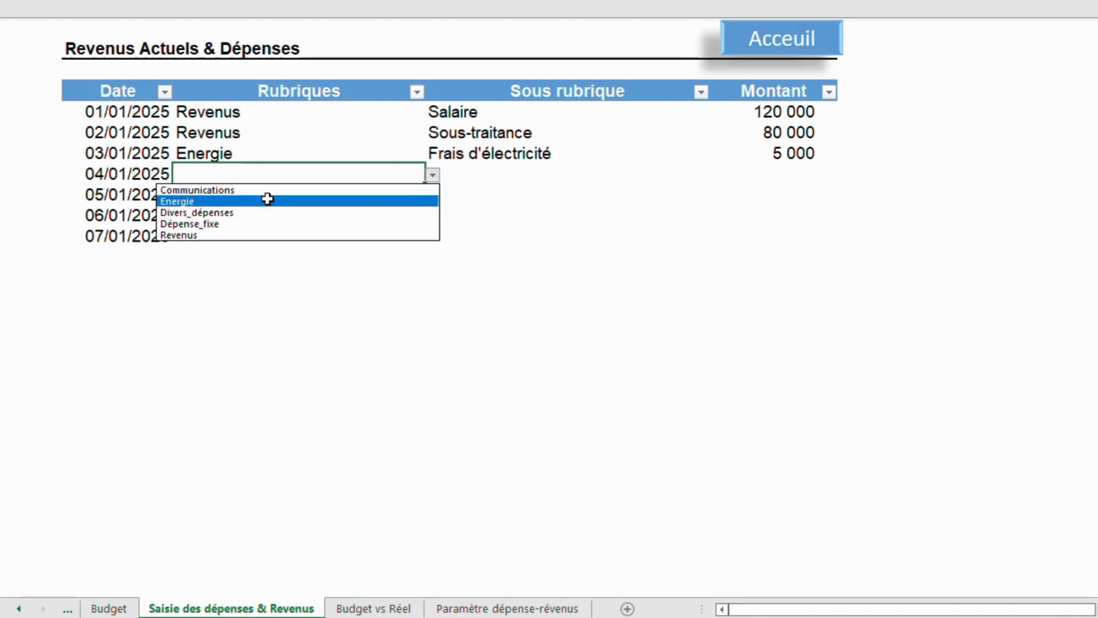
{"action": "left_click", "coordinate": [268, 200]}
{"action": "left_click", "coordinate": [504, 174]}
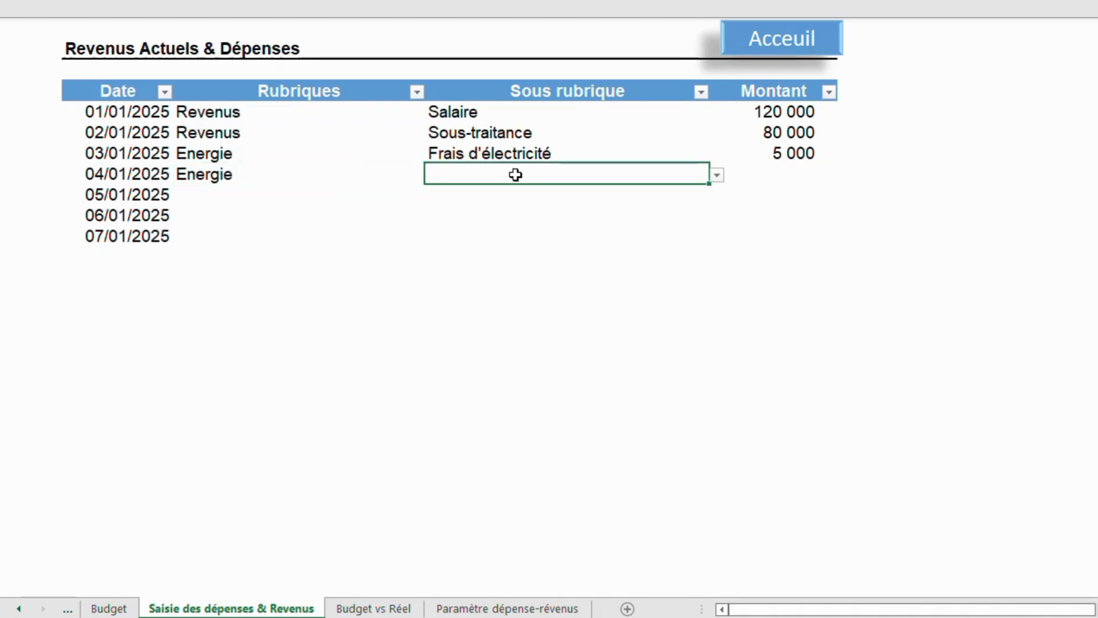
{"action": "left_click", "coordinate": [717, 175]}
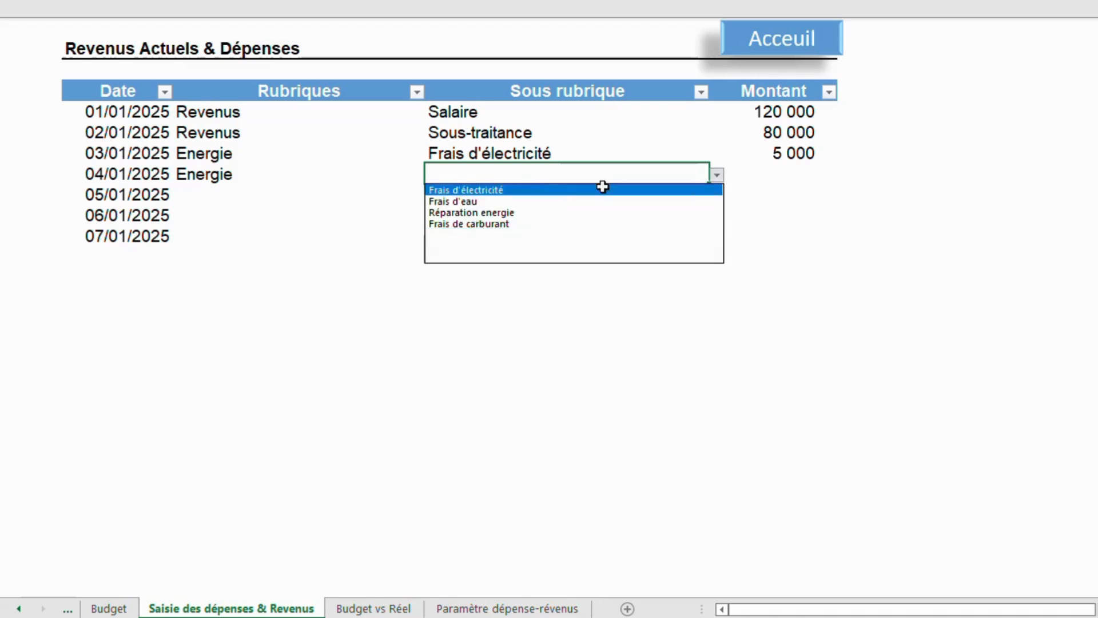
{"action": "left_click", "coordinate": [539, 206]}
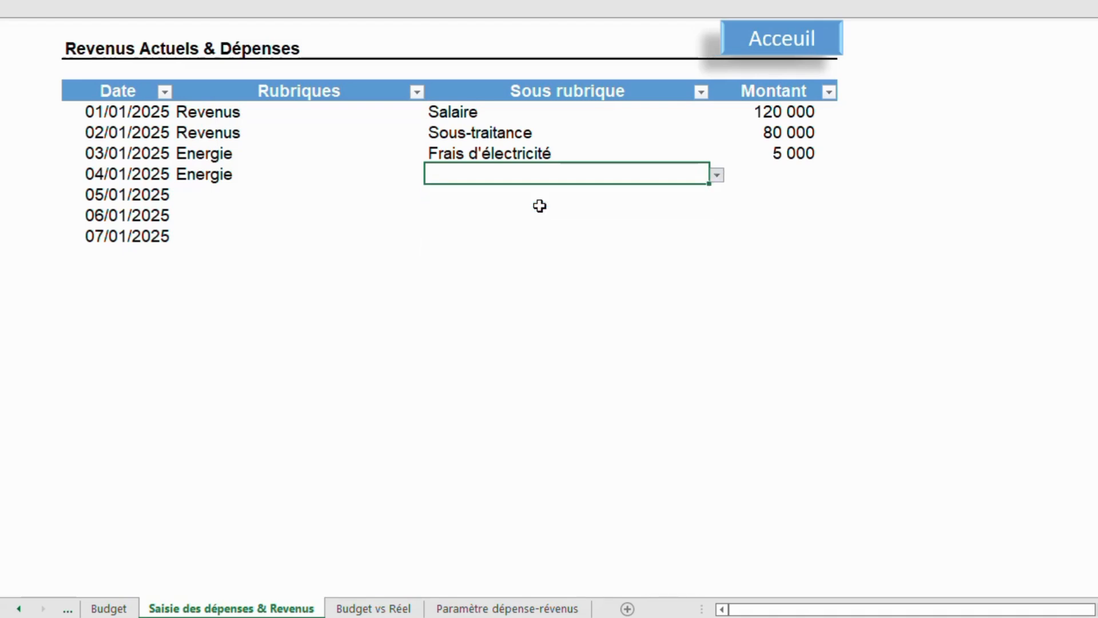
{"action": "left_click", "coordinate": [776, 166]}
{"action": "type", "text": "2500"}
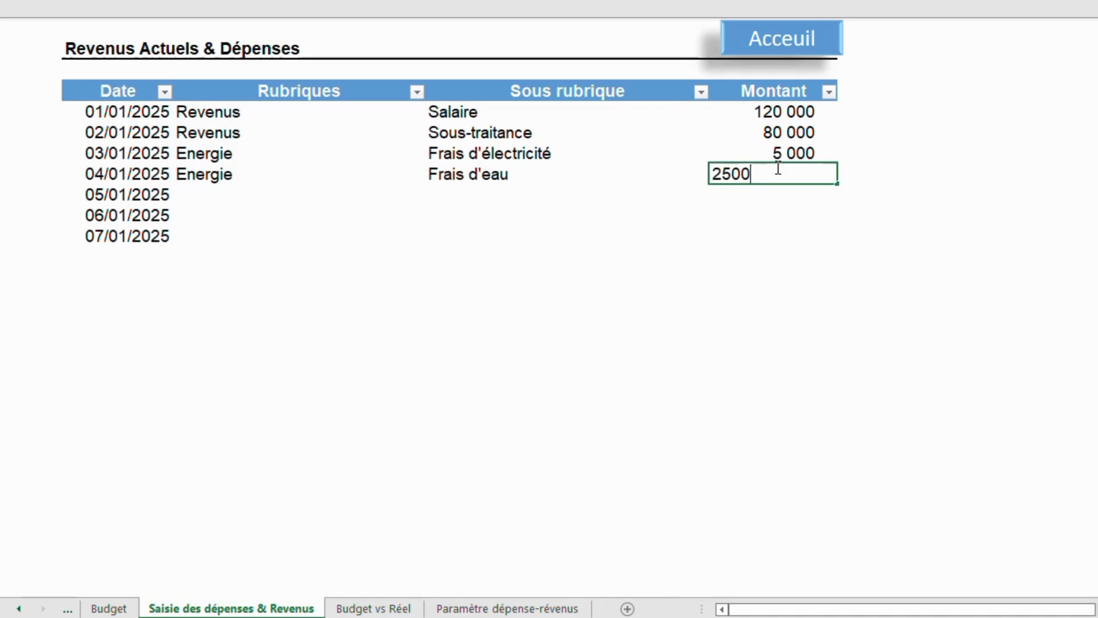
{"action": "key", "text": "Return"}
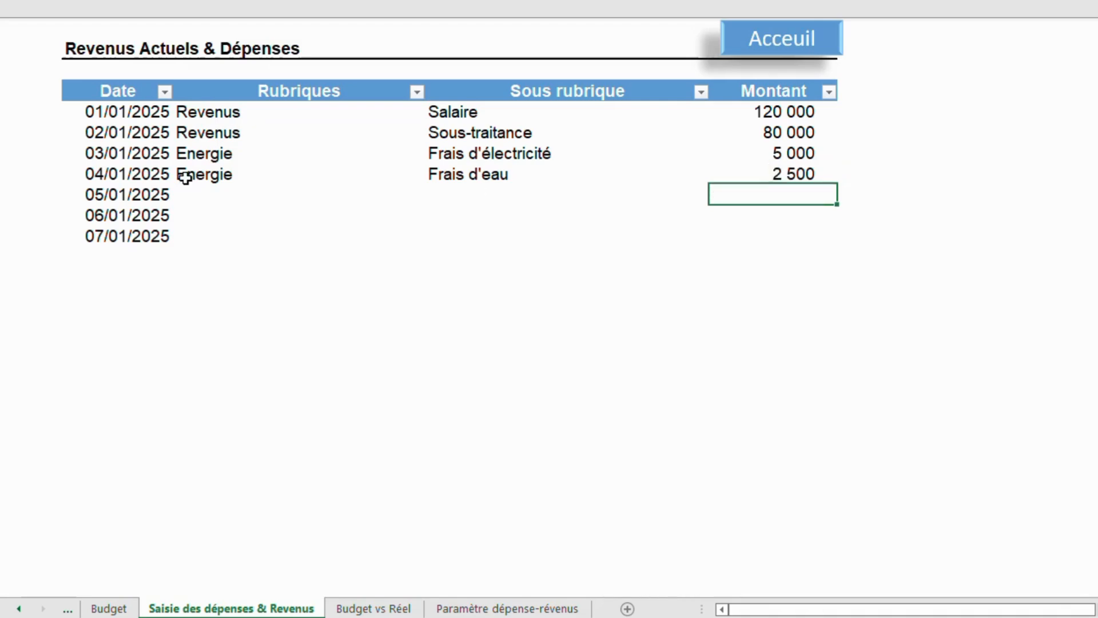
Record the 05/01/2025 row as Energie, Frais de carburant, with an amount of 20 000.
{"action": "left_click", "coordinate": [223, 189]}
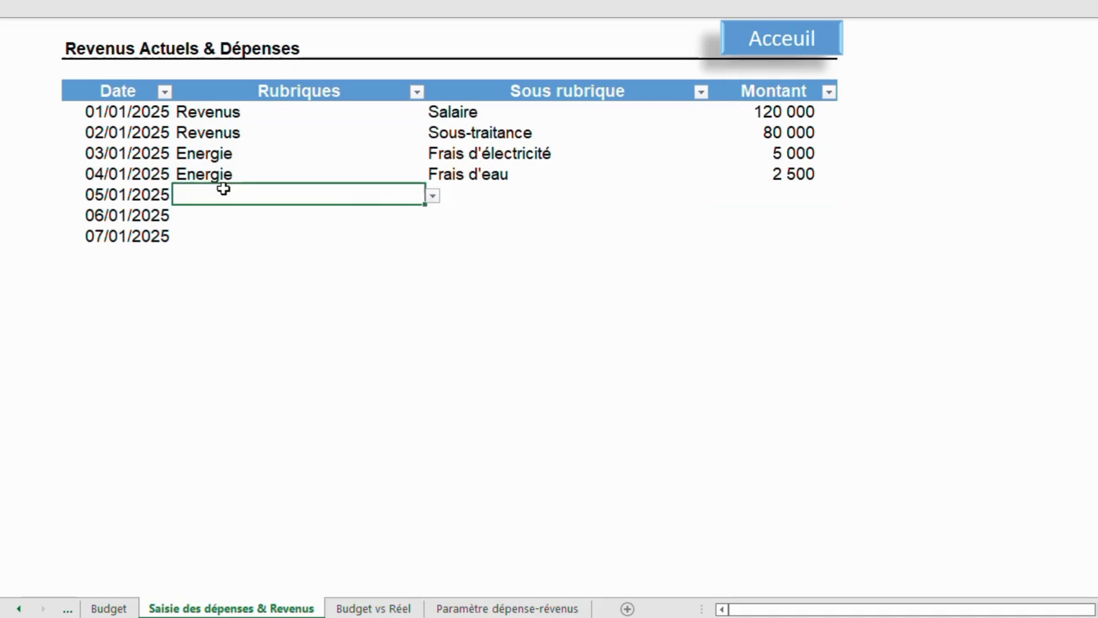
{"action": "left_click", "coordinate": [433, 196]}
{"action": "left_click", "coordinate": [296, 221]}
{"action": "left_click", "coordinate": [515, 193]}
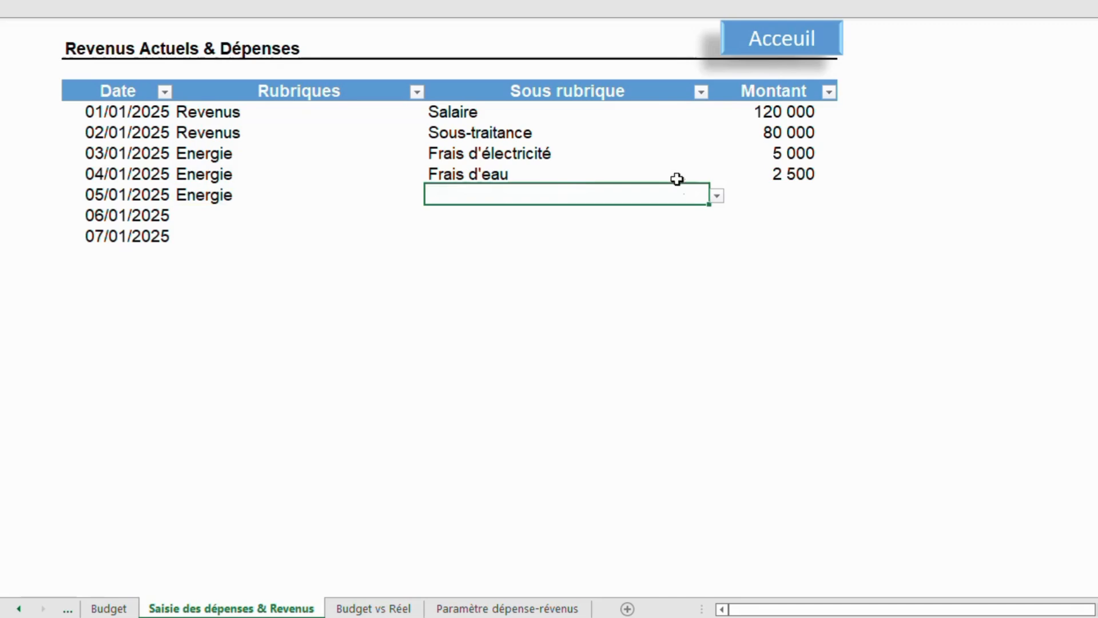
{"action": "left_click", "coordinate": [717, 197]}
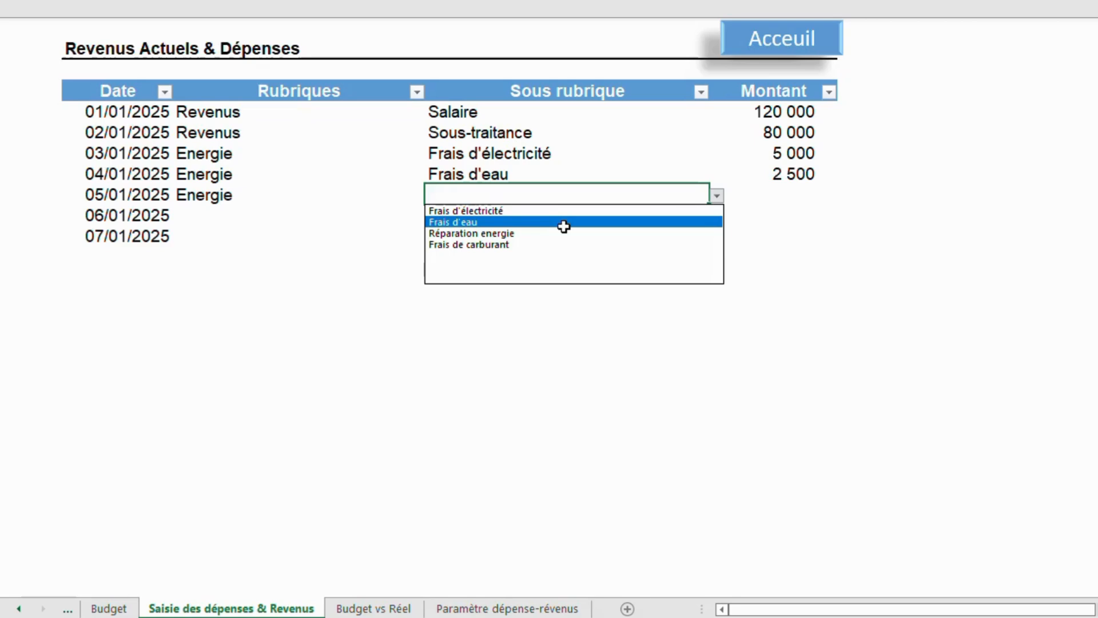
{"action": "left_click", "coordinate": [536, 247]}
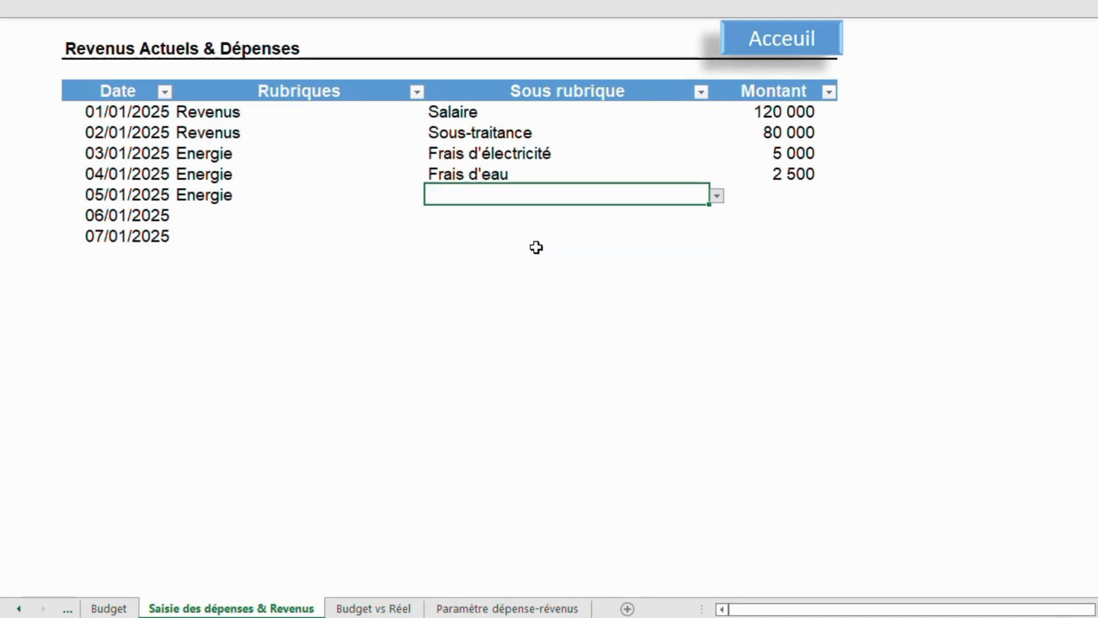
{"action": "left_click", "coordinate": [764, 198]}
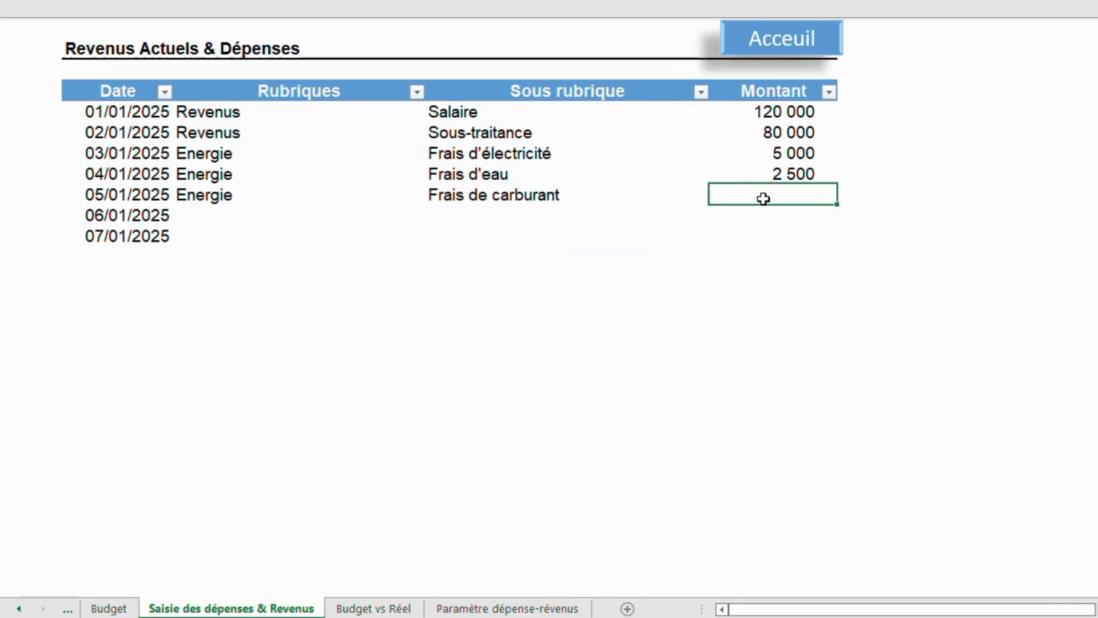
{"action": "type", "text": "20000"}
{"action": "key", "text": "Return"}
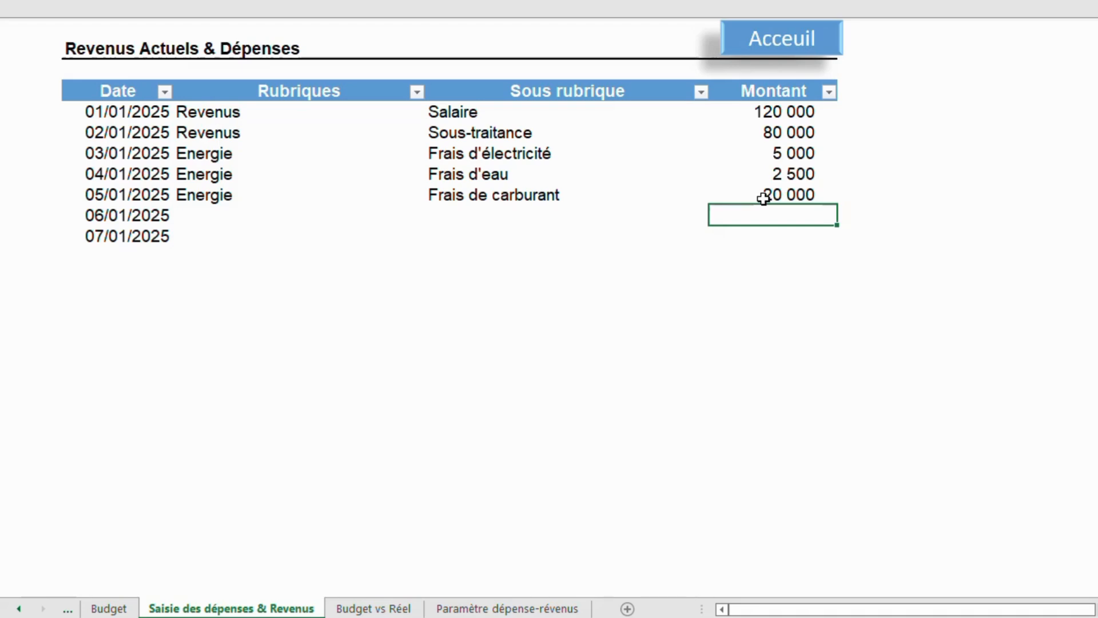
Record the 06/01/2025 row as Divers_dépenses, Frais de salle de sport, with an amount of 5 200.
{"action": "left_click", "coordinate": [207, 214]}
{"action": "left_click", "coordinate": [433, 217]}
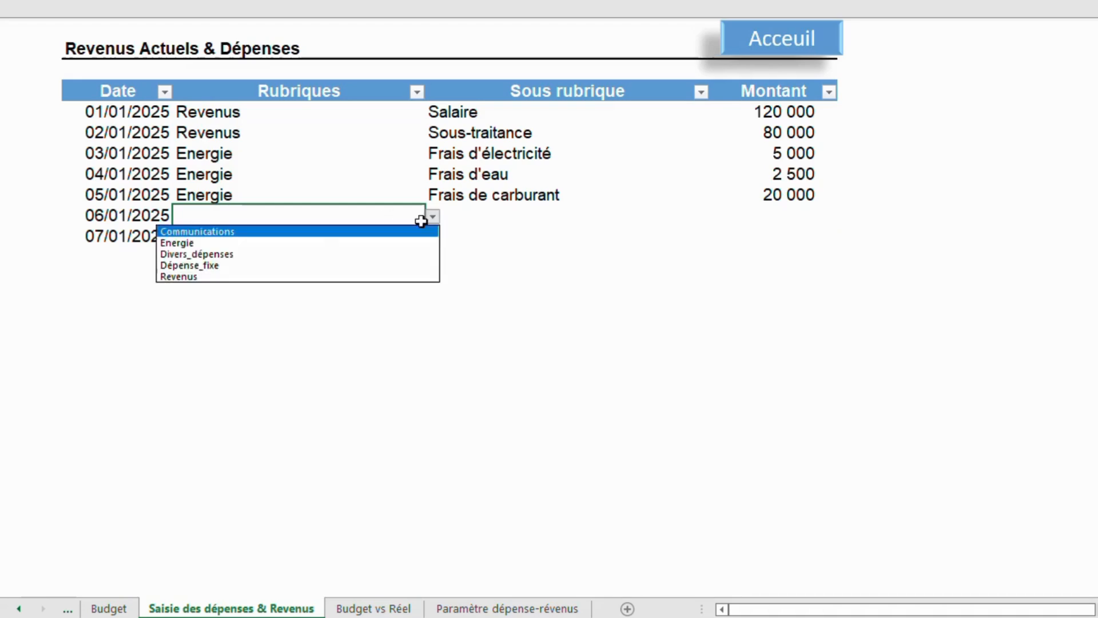
{"action": "left_click", "coordinate": [305, 258]}
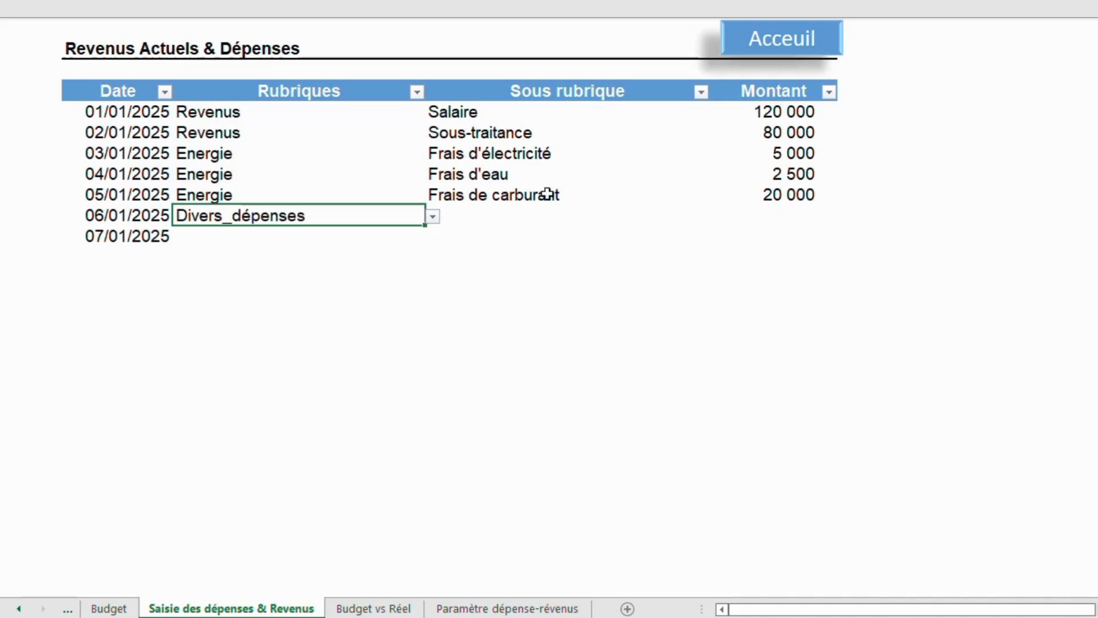
{"action": "left_click", "coordinate": [547, 219]}
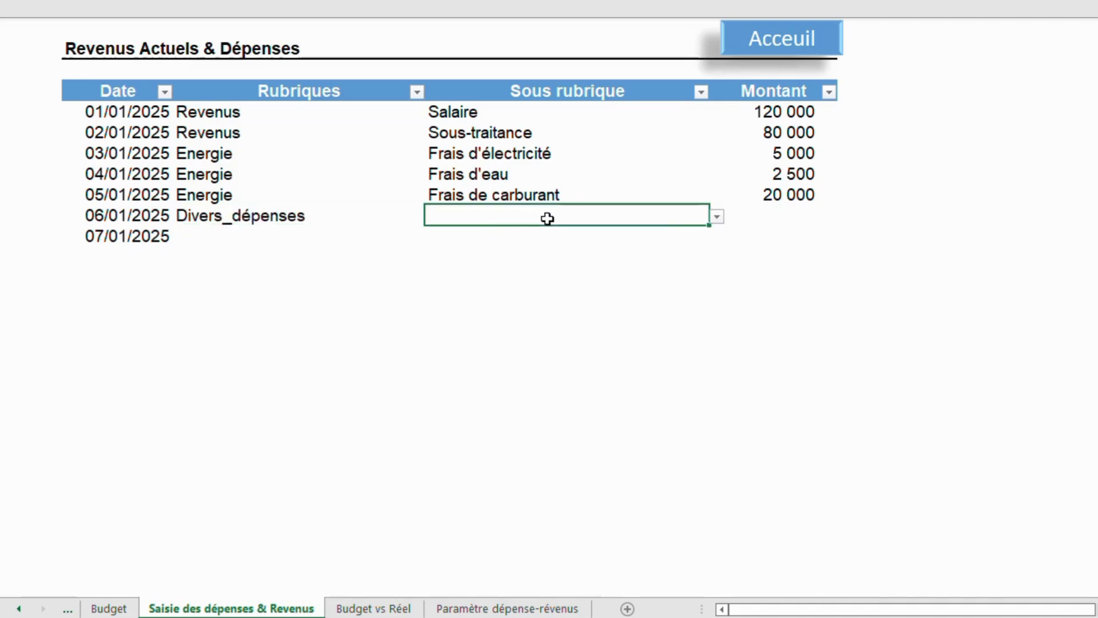
{"action": "left_click", "coordinate": [717, 218]}
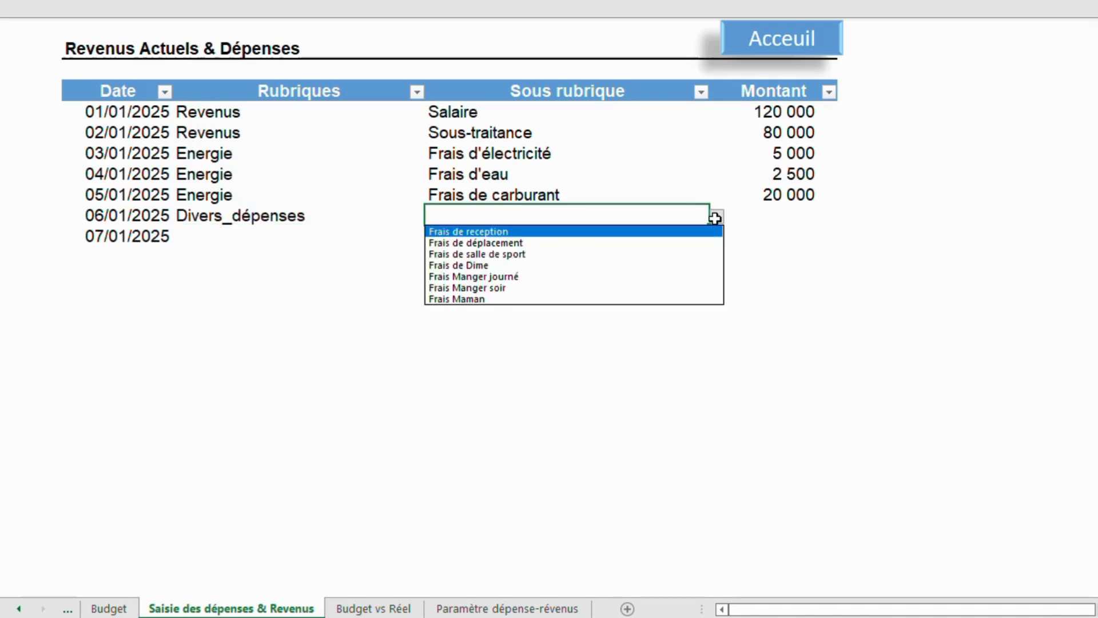
{"action": "left_click", "coordinate": [547, 255]}
{"action": "left_click", "coordinate": [765, 218]}
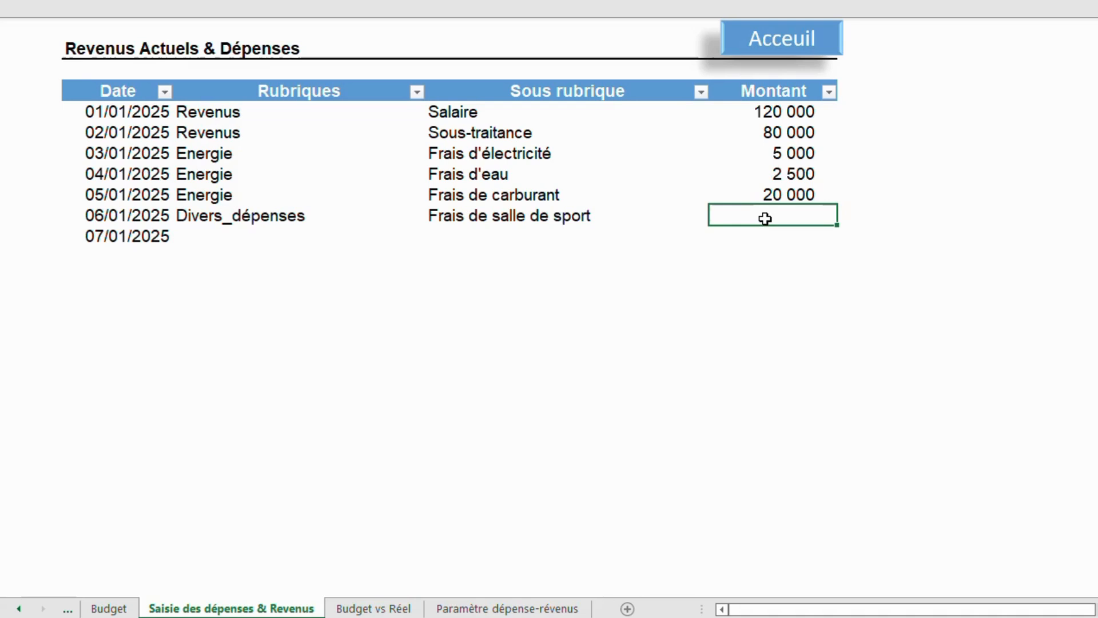
{"action": "type", "text": "5200"}
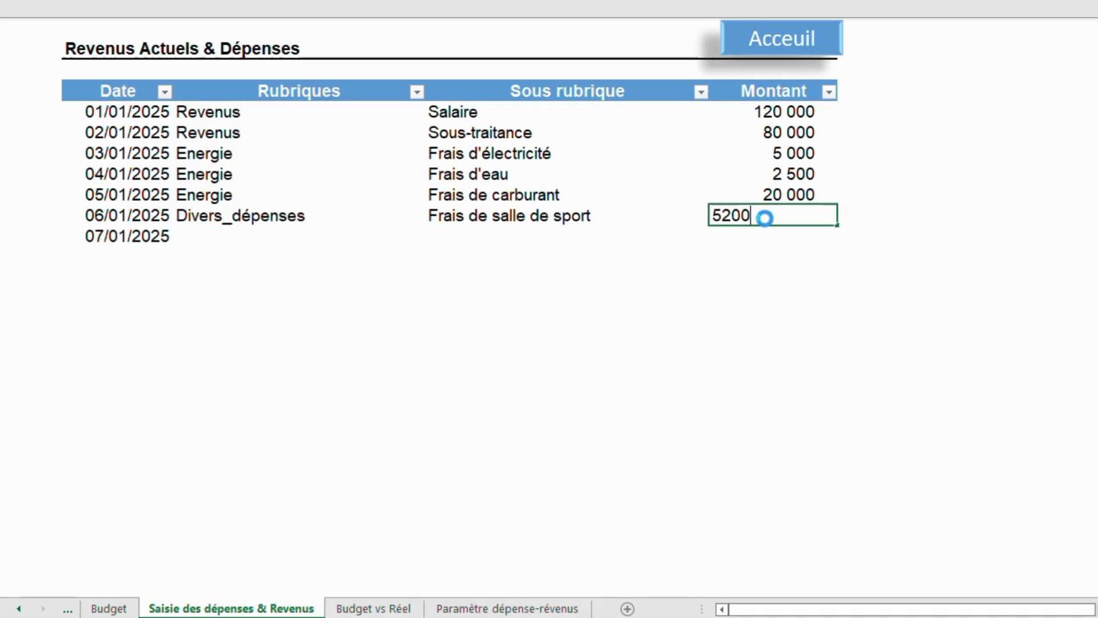
{"action": "key", "text": "Return"}
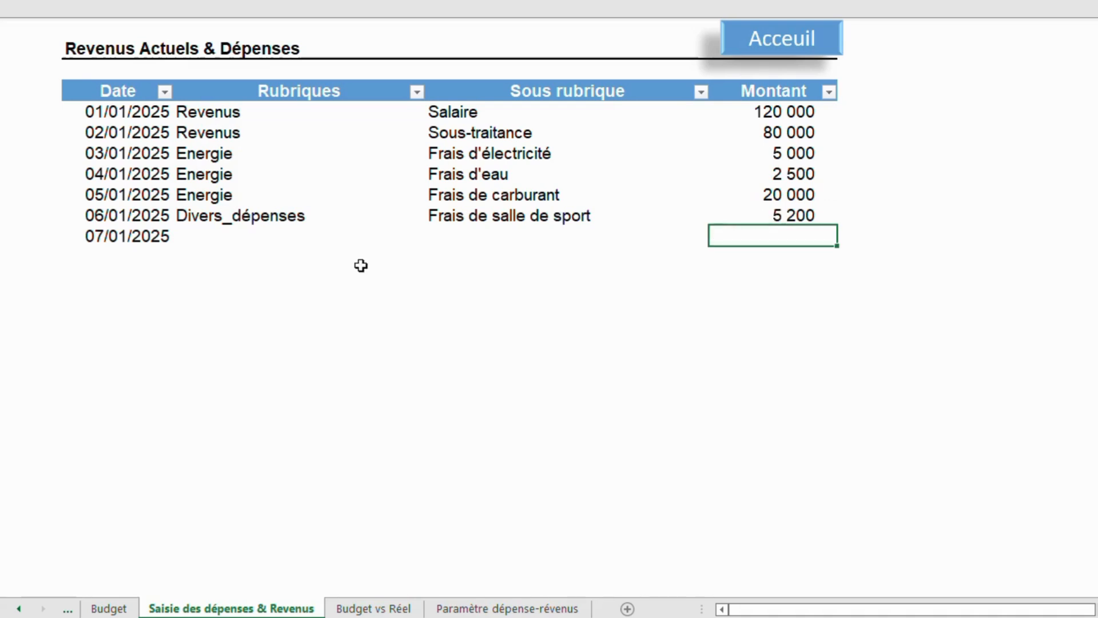
Record the 07/01/2025 row as Divers_dépenses, Frais Manger journé, with an amount of 24 000.
{"action": "left_click", "coordinate": [273, 234]}
{"action": "left_click", "coordinate": [433, 238]}
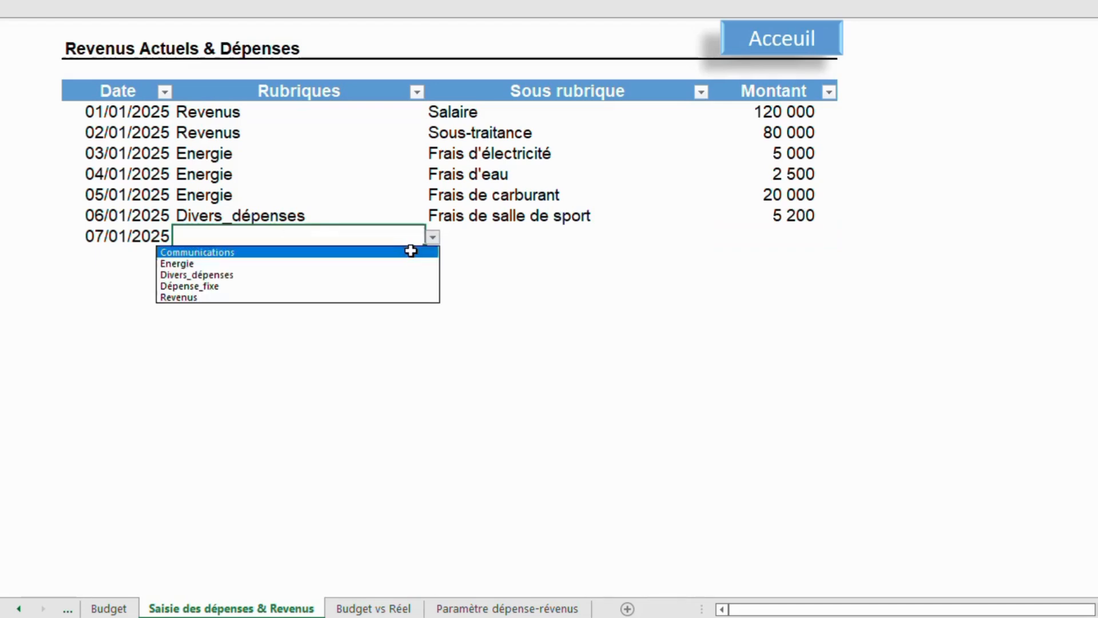
{"action": "left_click", "coordinate": [324, 277]}
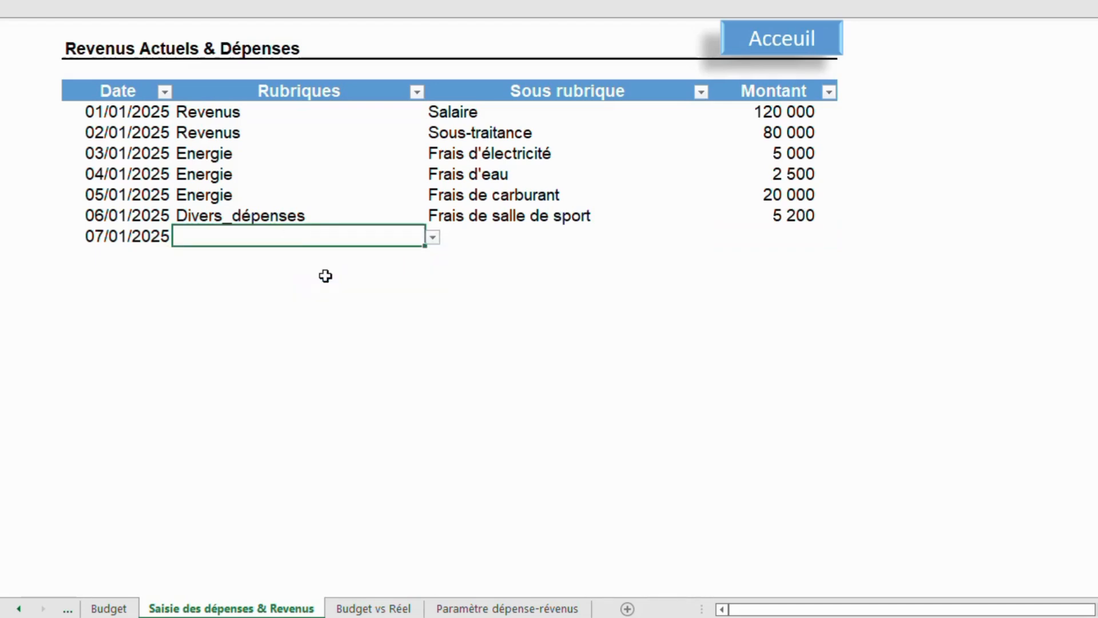
{"action": "left_click", "coordinate": [533, 243]}
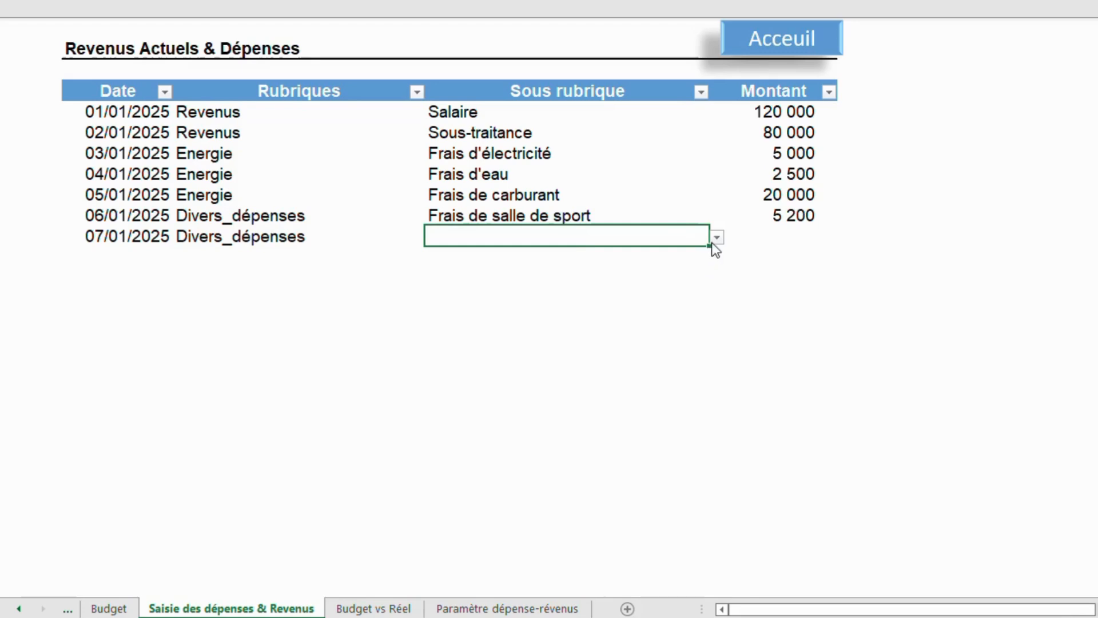
{"action": "left_click", "coordinate": [717, 238]}
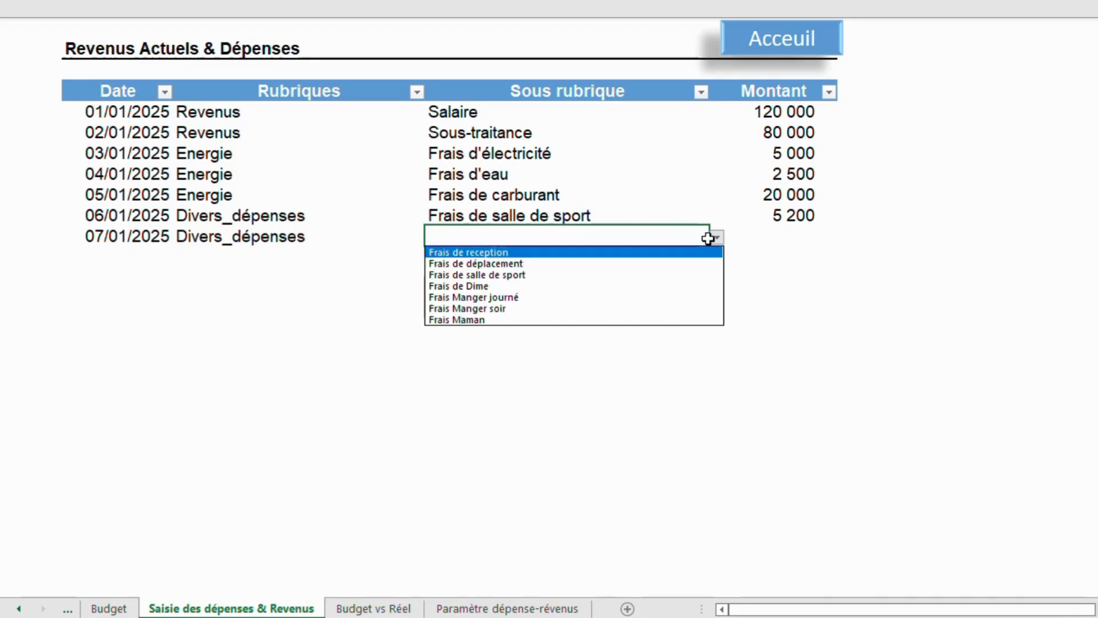
{"action": "left_click", "coordinate": [533, 298]}
{"action": "left_click", "coordinate": [773, 236]}
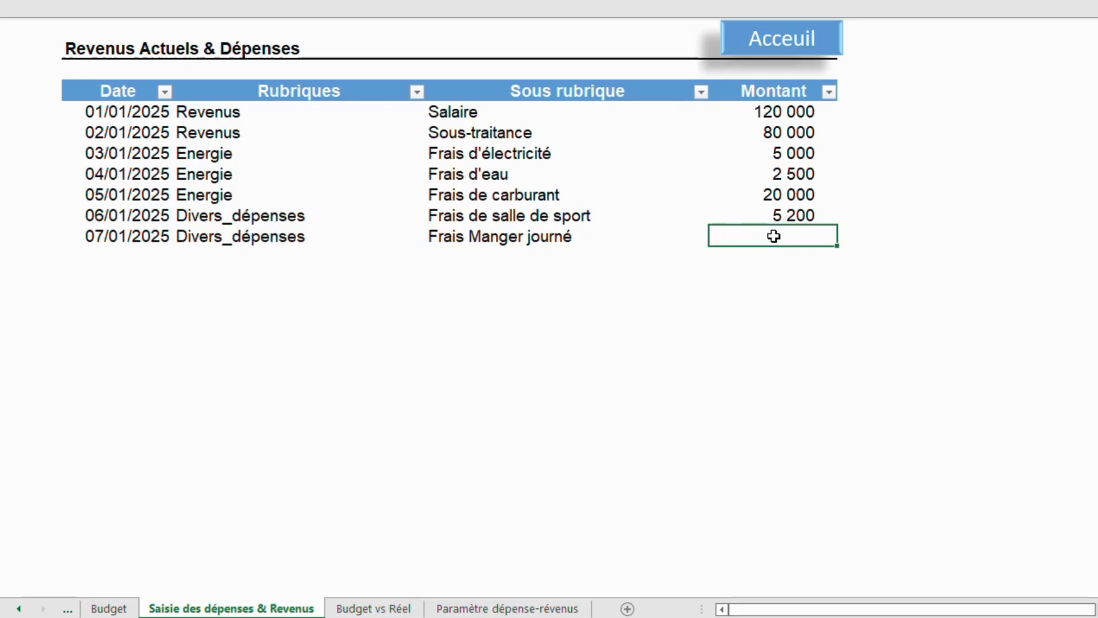
{"action": "type", "text": "24000"}
{"action": "key", "text": "Return"}
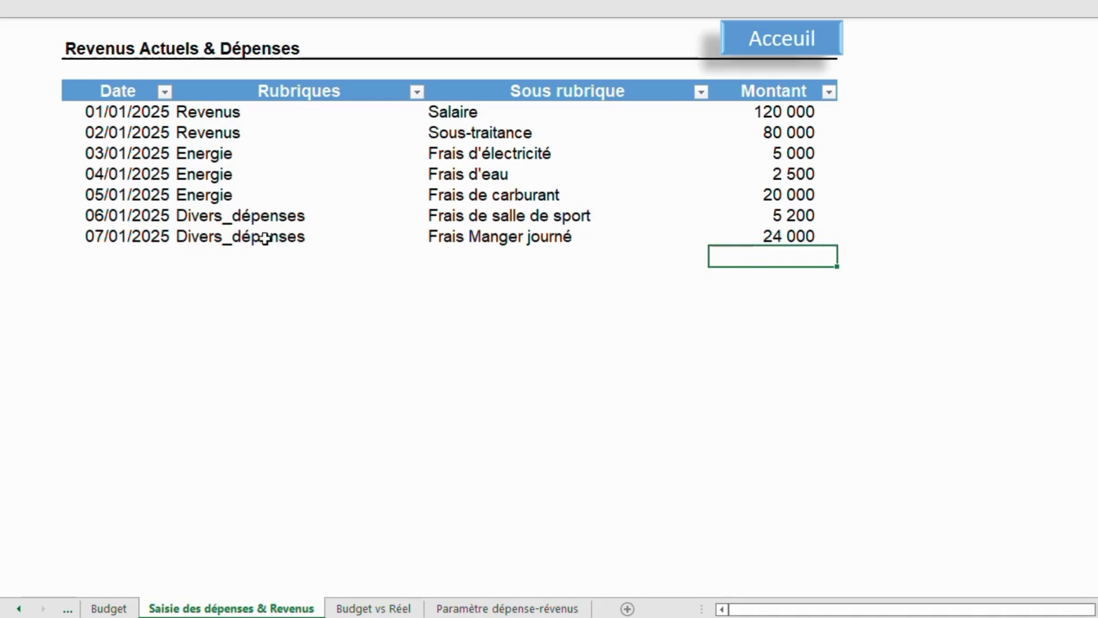
Extend the Date column down to 10/01/2025 by filling the series from 07/01/2025.
{"action": "left_click", "coordinate": [161, 238]}
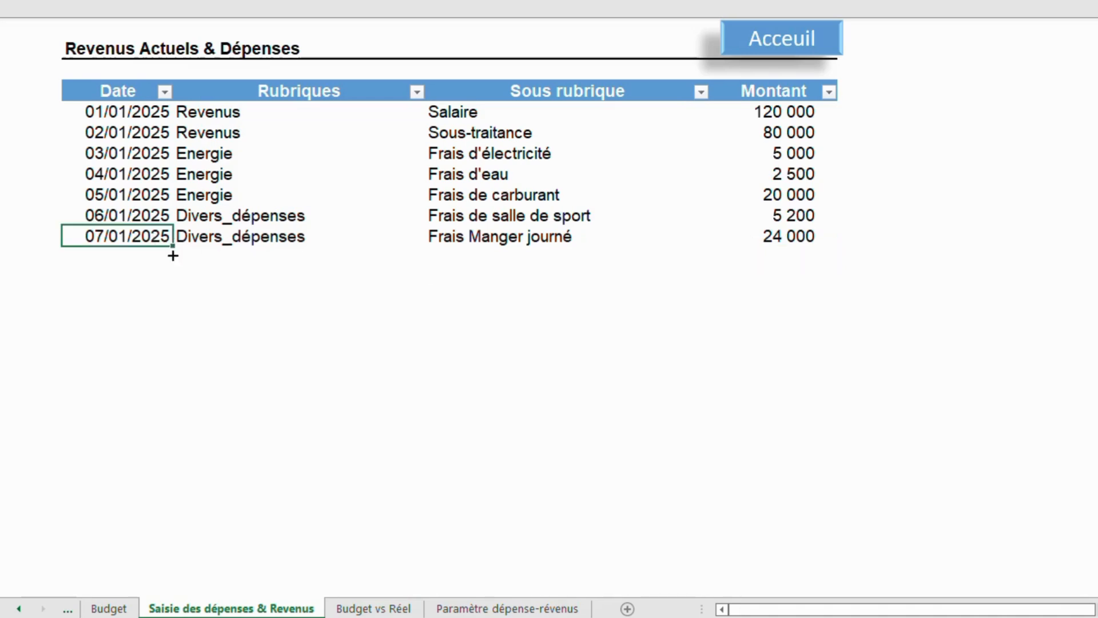
{"action": "left_click_drag", "start_coordinate": [173, 255], "coordinate": [167, 311]}
Record the 08/01/2025 row as Divers_dépenses, Frais Manger soir, with an amount of 25 000.
{"action": "left_click", "coordinate": [253, 250]}
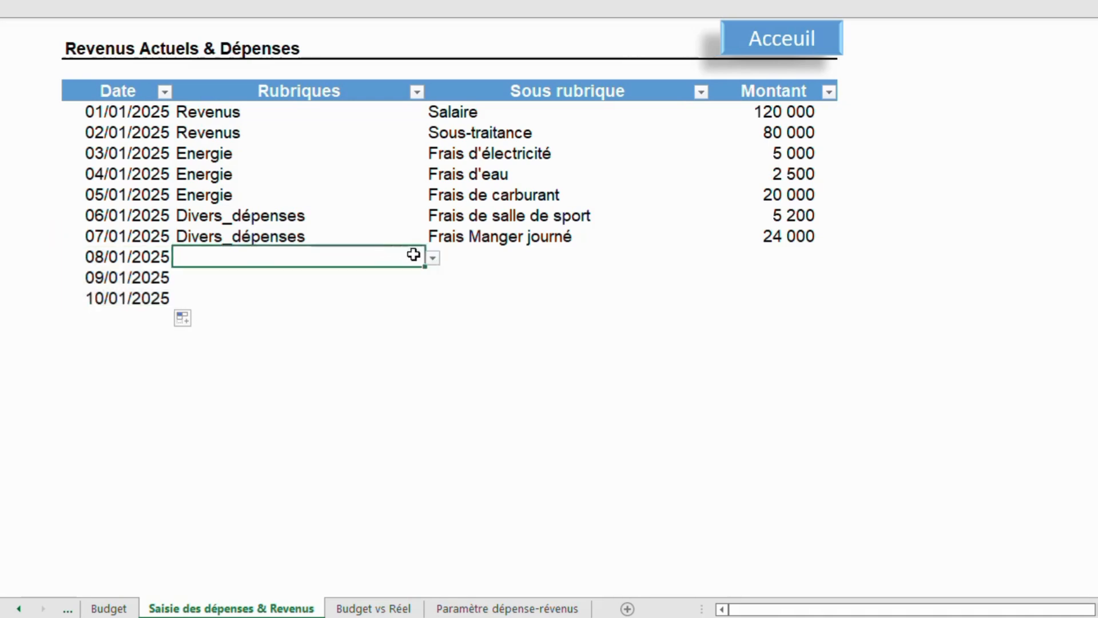
{"action": "left_click", "coordinate": [432, 259]}
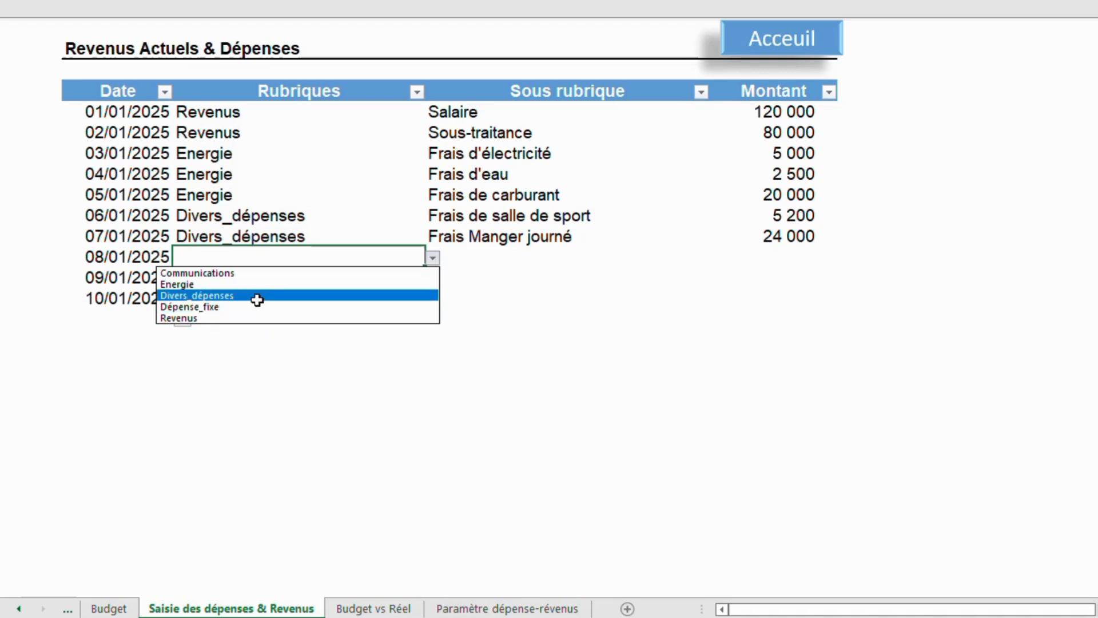
{"action": "left_click", "coordinate": [255, 295]}
{"action": "left_click", "coordinate": [499, 261]}
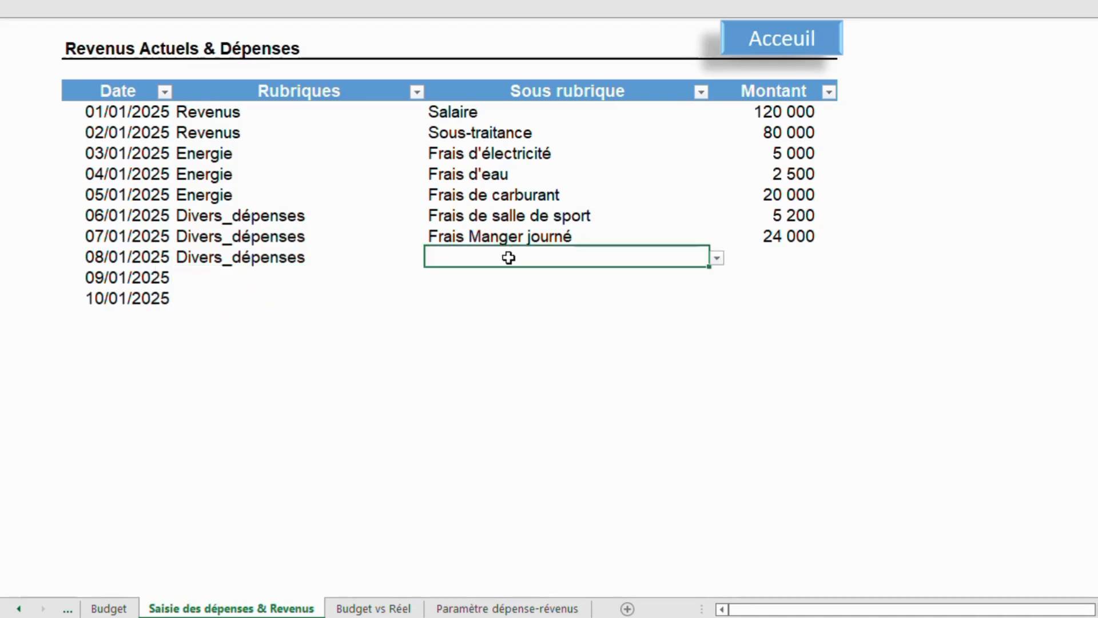
{"action": "left_click", "coordinate": [718, 259]}
{"action": "left_click", "coordinate": [480, 330]}
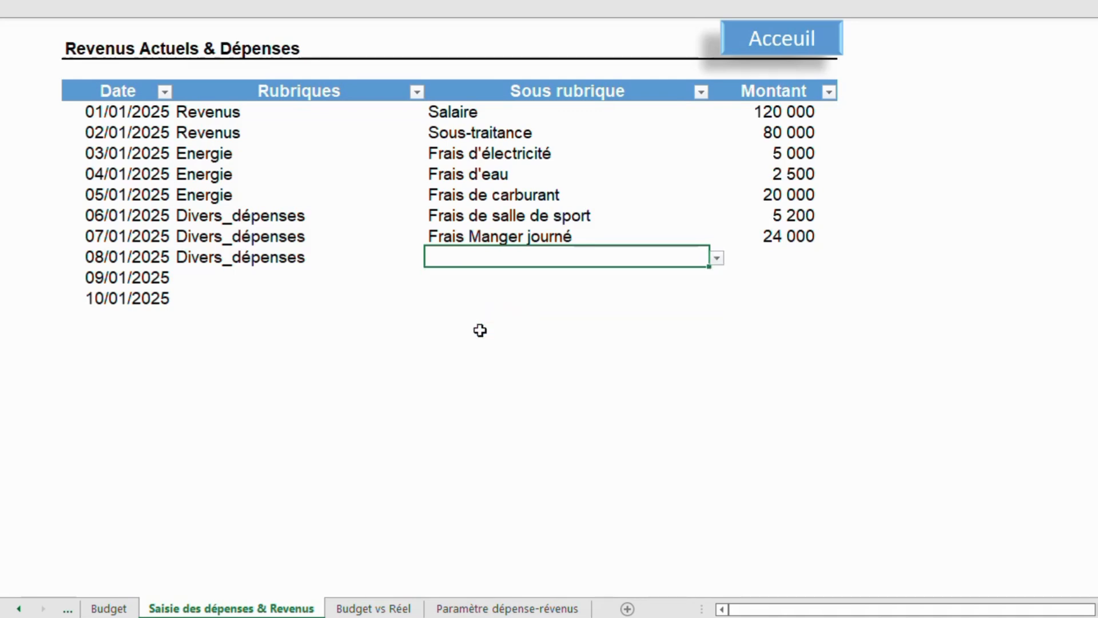
{"action": "left_click", "coordinate": [767, 257]}
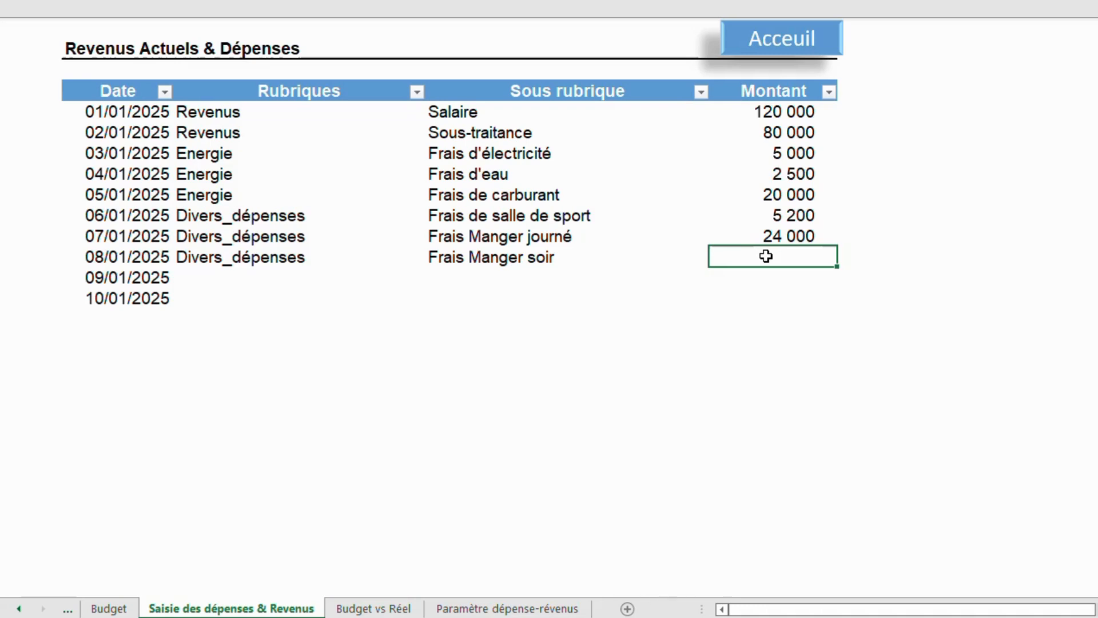
{"action": "type", "text": "25000"}
{"action": "key", "text": "Return"}
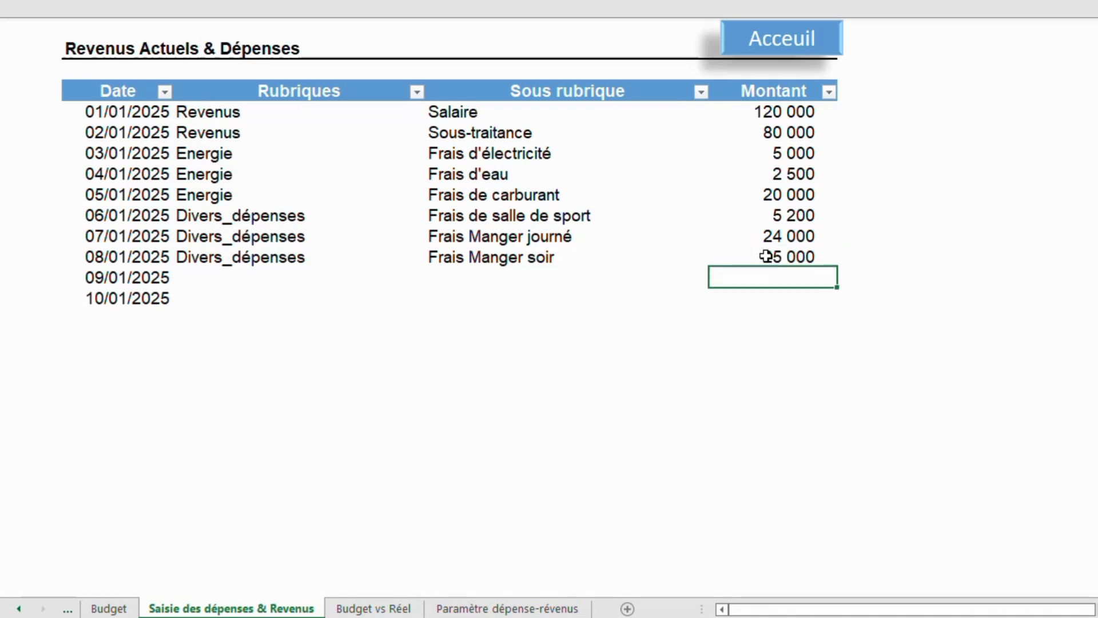
Record the 09/01/2025 row as Dépense_fixe, Frais du loyer, with an amount of 30 000.
{"action": "left_click", "coordinate": [377, 280]}
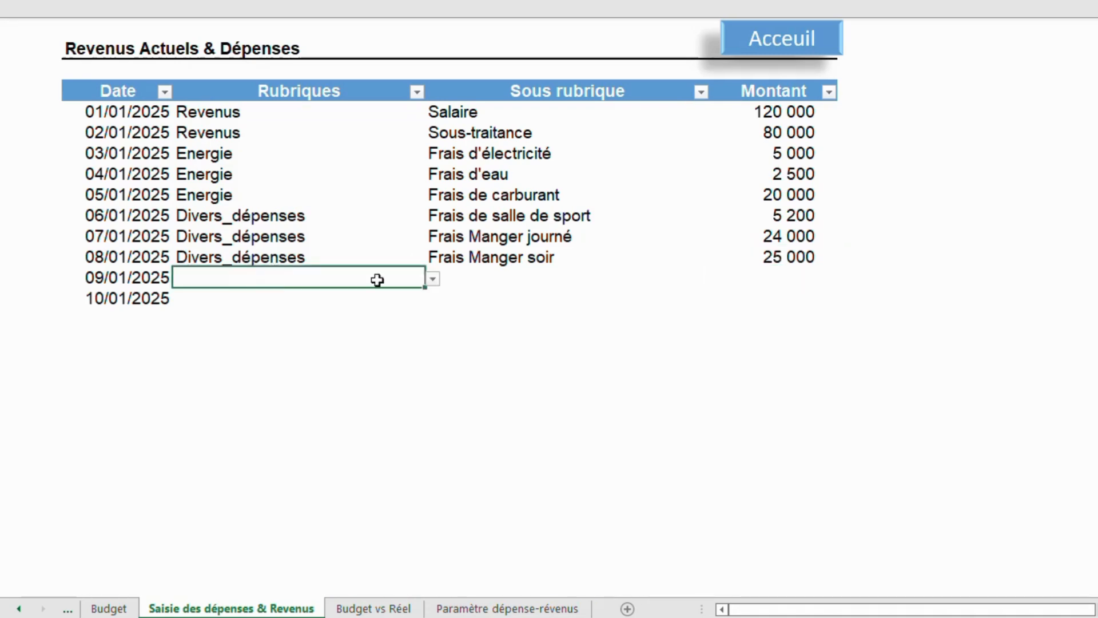
{"action": "left_click", "coordinate": [434, 281]}
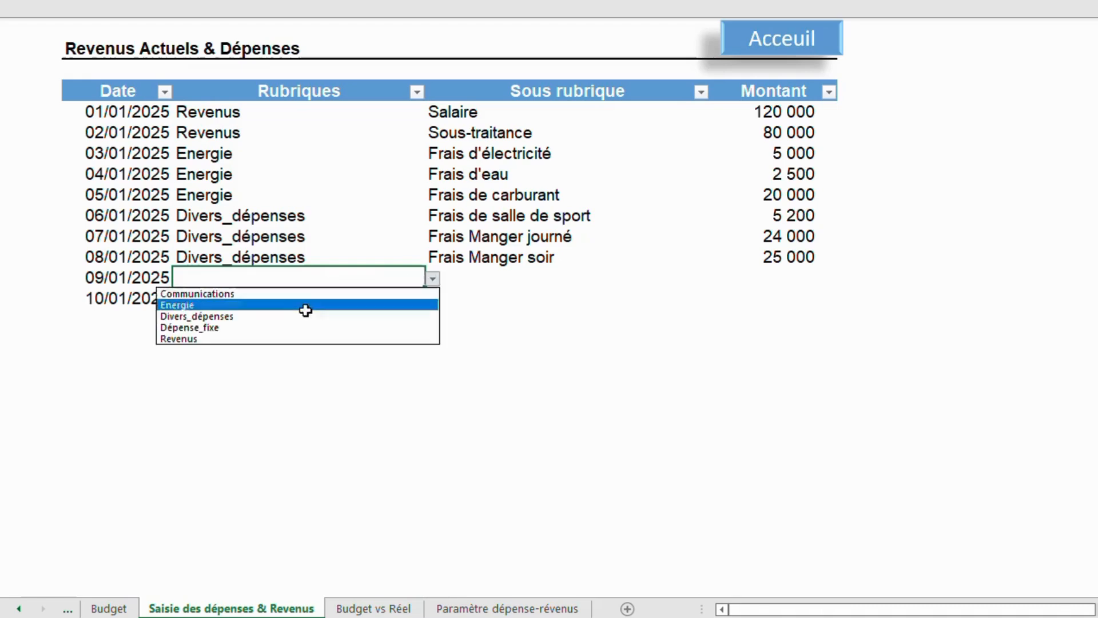
{"action": "left_click", "coordinate": [273, 327]}
{"action": "left_click", "coordinate": [486, 280]}
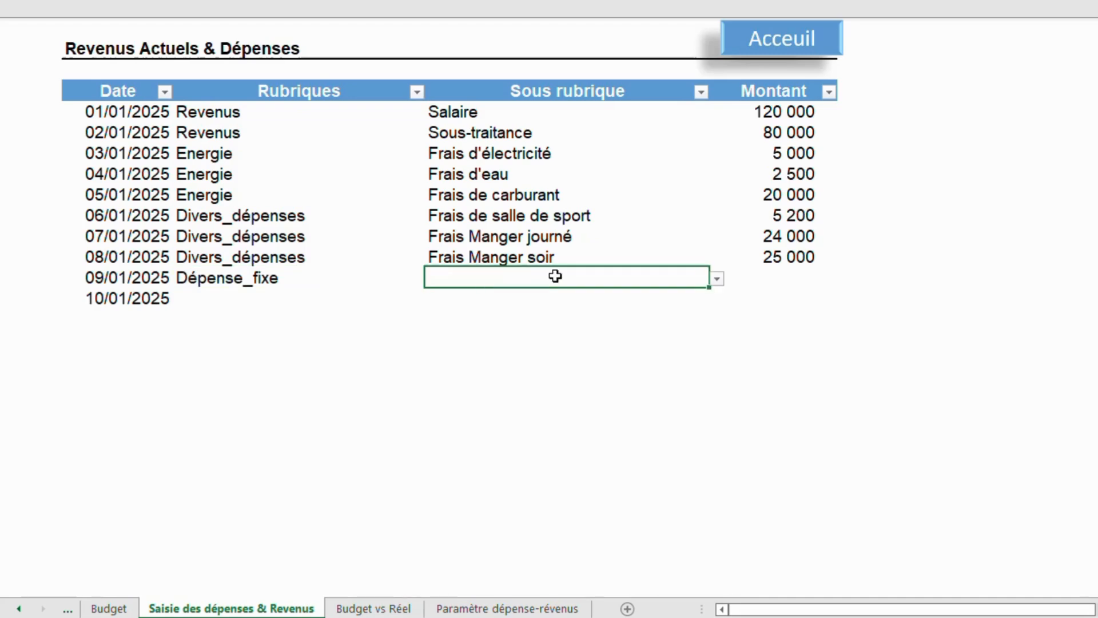
{"action": "left_click", "coordinate": [711, 282]}
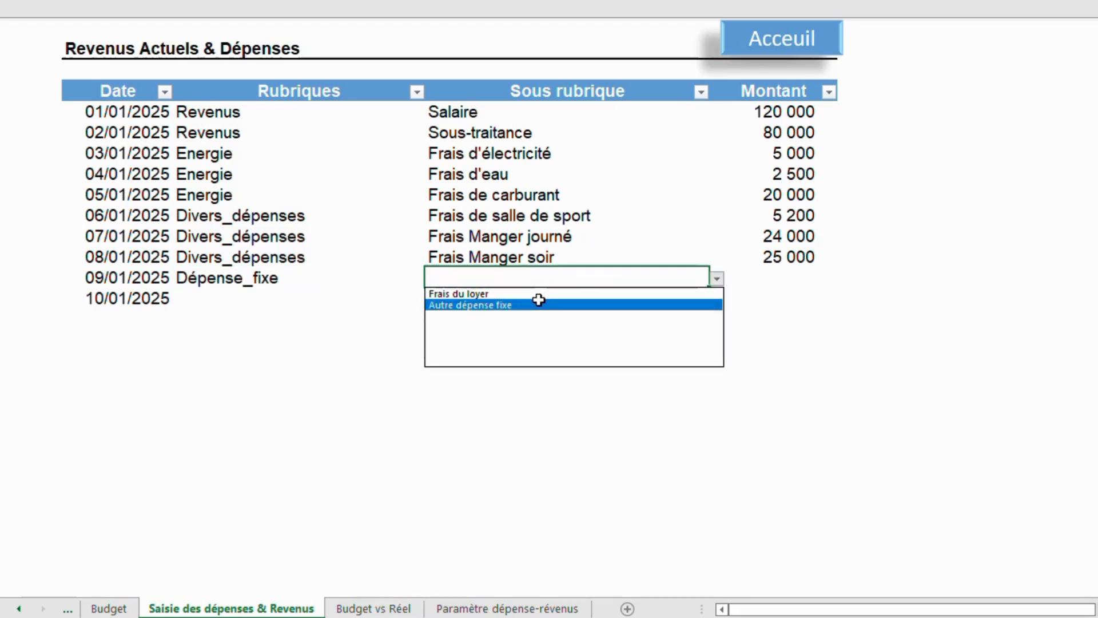
{"action": "left_click", "coordinate": [531, 293]}
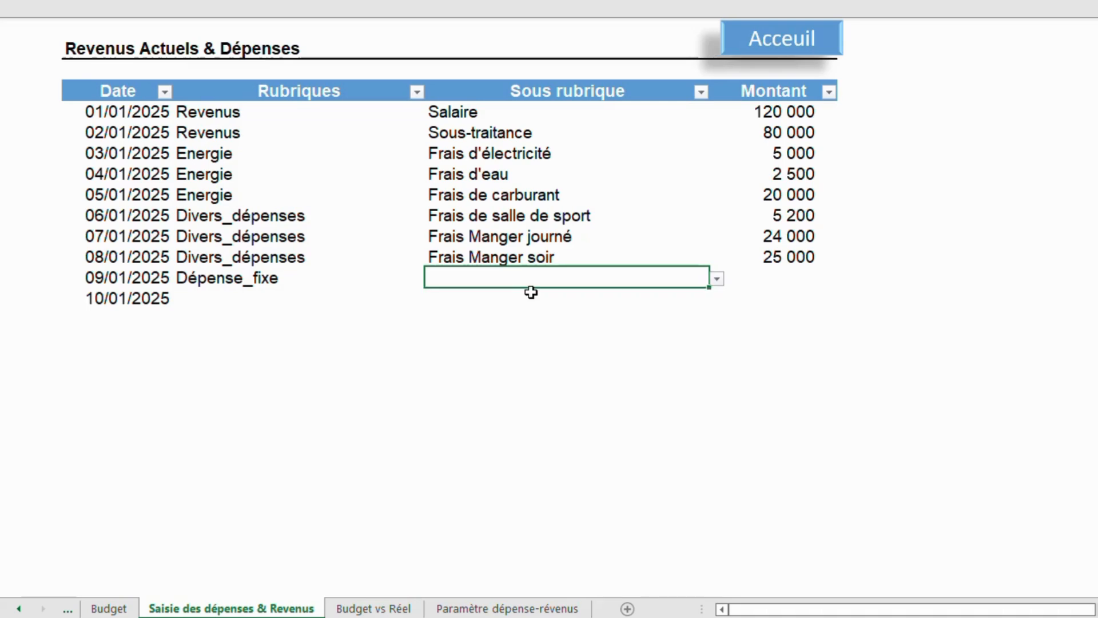
{"action": "left_click", "coordinate": [769, 282]}
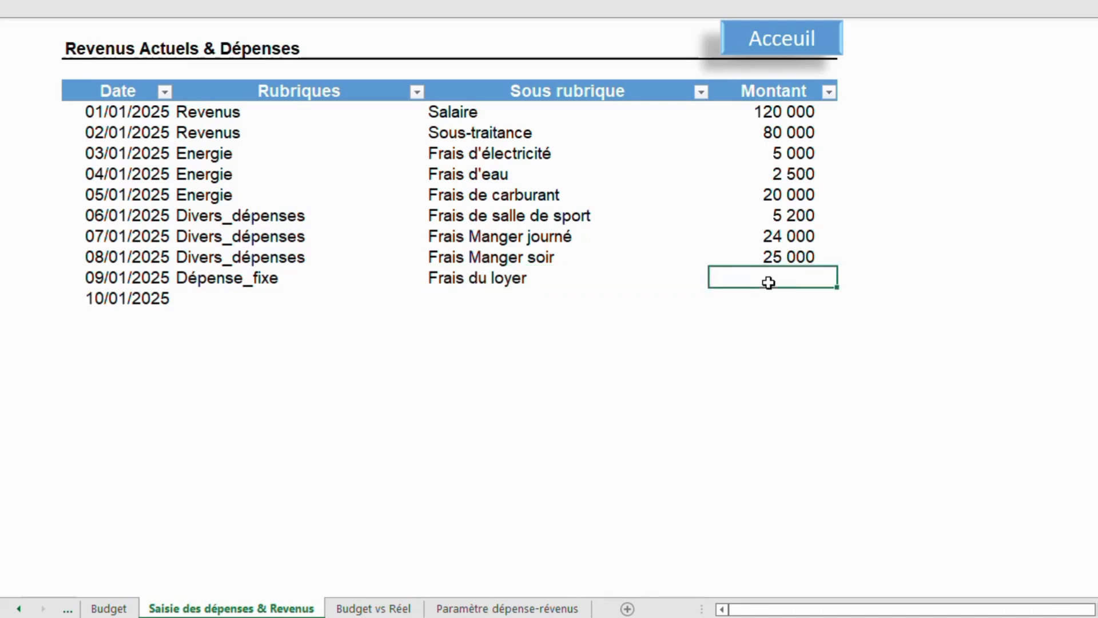
{"action": "double_click", "coordinate": [770, 283]}
{"action": "type", "text": "30000"}
{"action": "key", "text": "Return"}
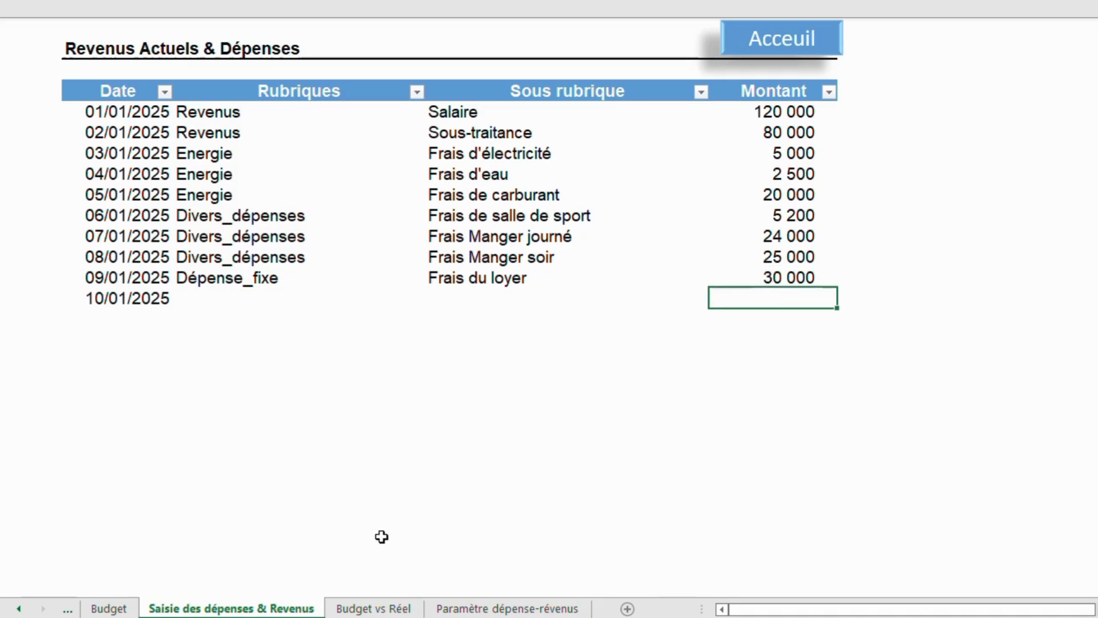
Add Epargne as a new sub-category below Frais Maman in the Divers_dépenses list of the parameters sheet.
{"action": "left_click", "coordinate": [495, 609]}
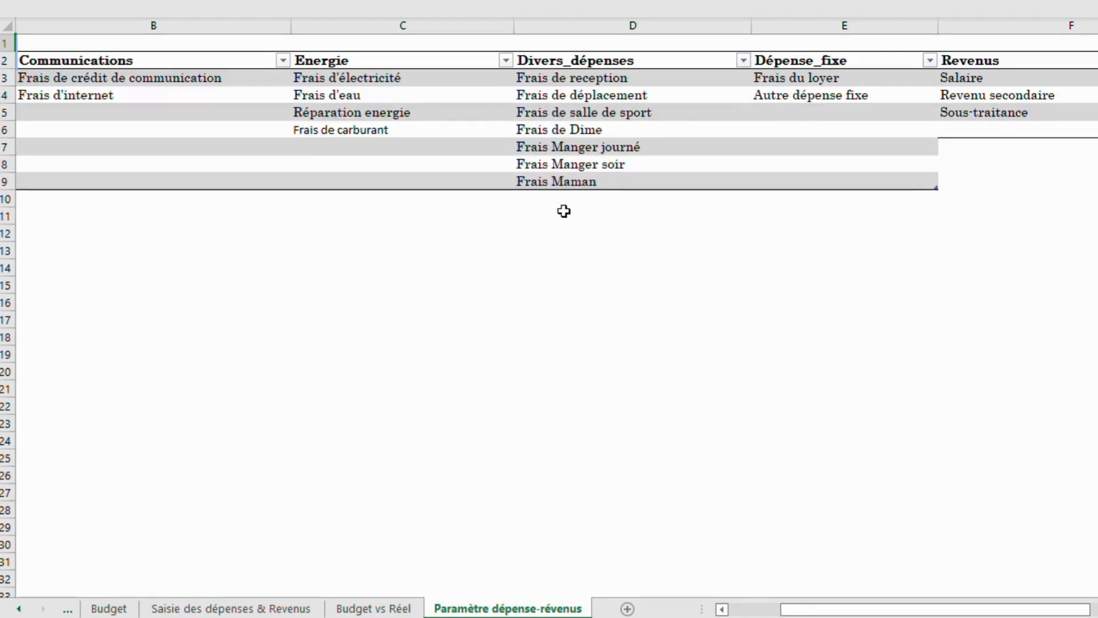
{"action": "left_click", "coordinate": [548, 196]}
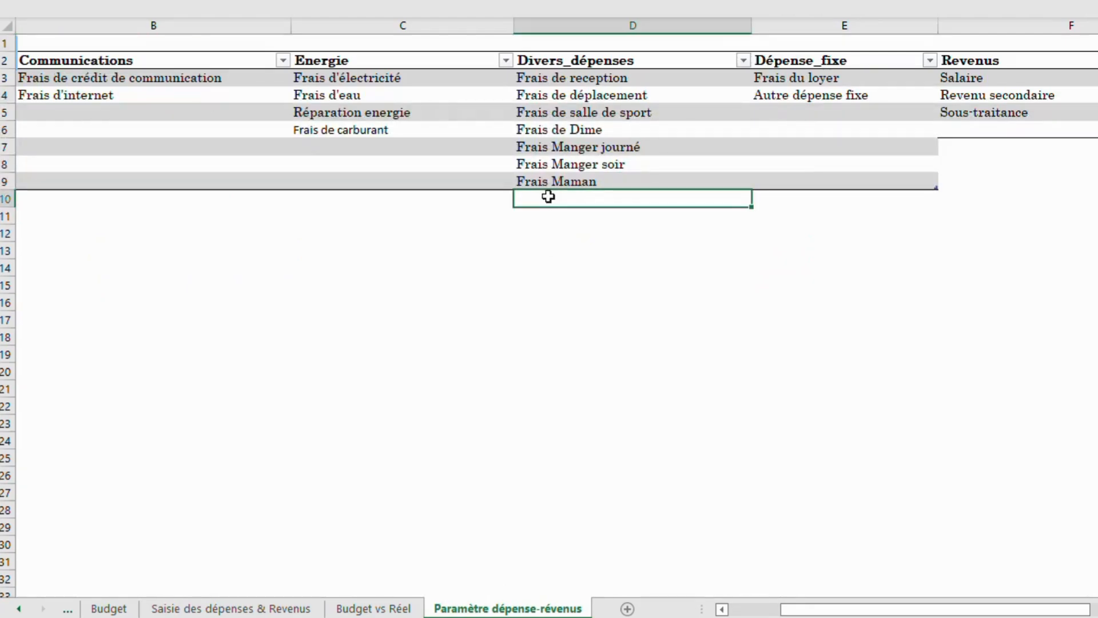
{"action": "double_click", "coordinate": [549, 197]}
{"action": "type", "text": "Epargne"}
{"action": "left_click", "coordinate": [563, 246]}
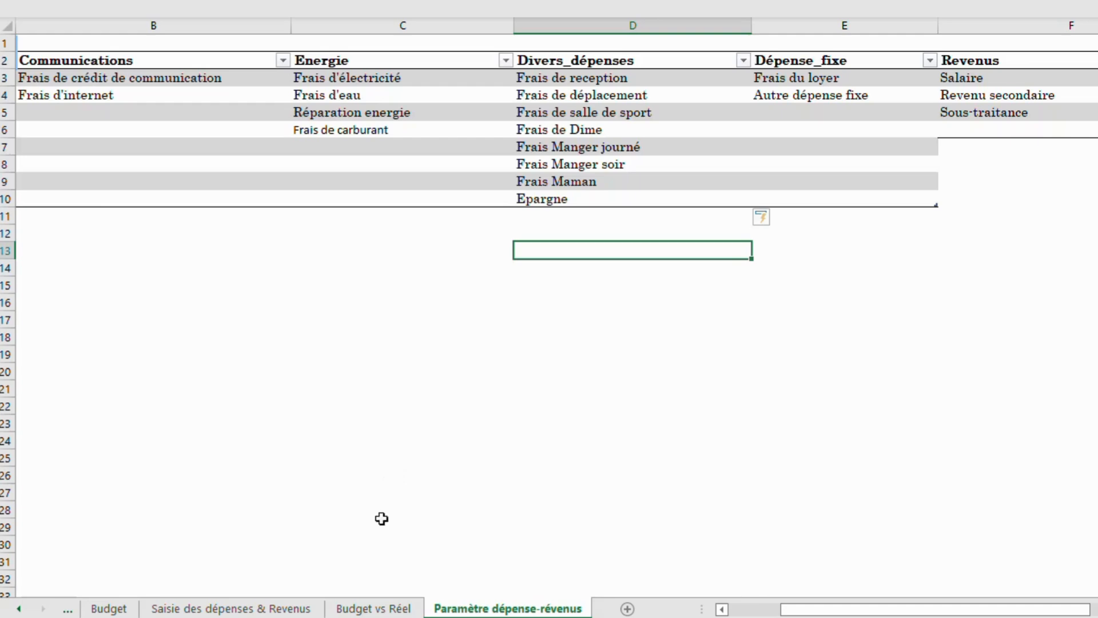
Review the expense categories listed in the Budget sheet against the parameter lists.
{"action": "left_click", "coordinate": [124, 608]}
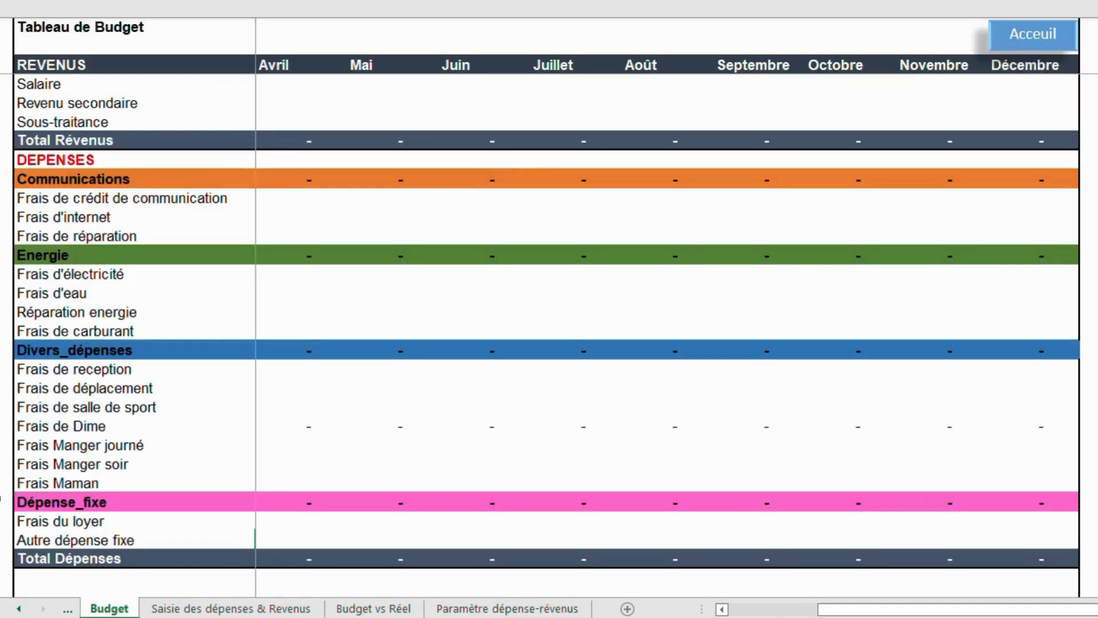
{"action": "left_click", "coordinate": [5, 501]}
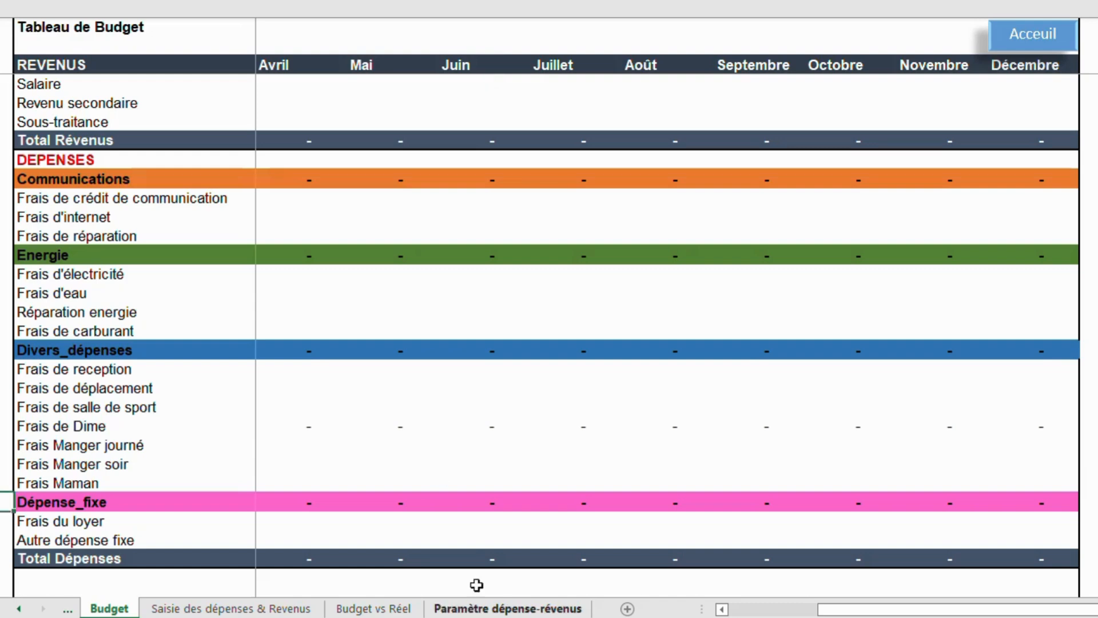
{"action": "left_click", "coordinate": [486, 610]}
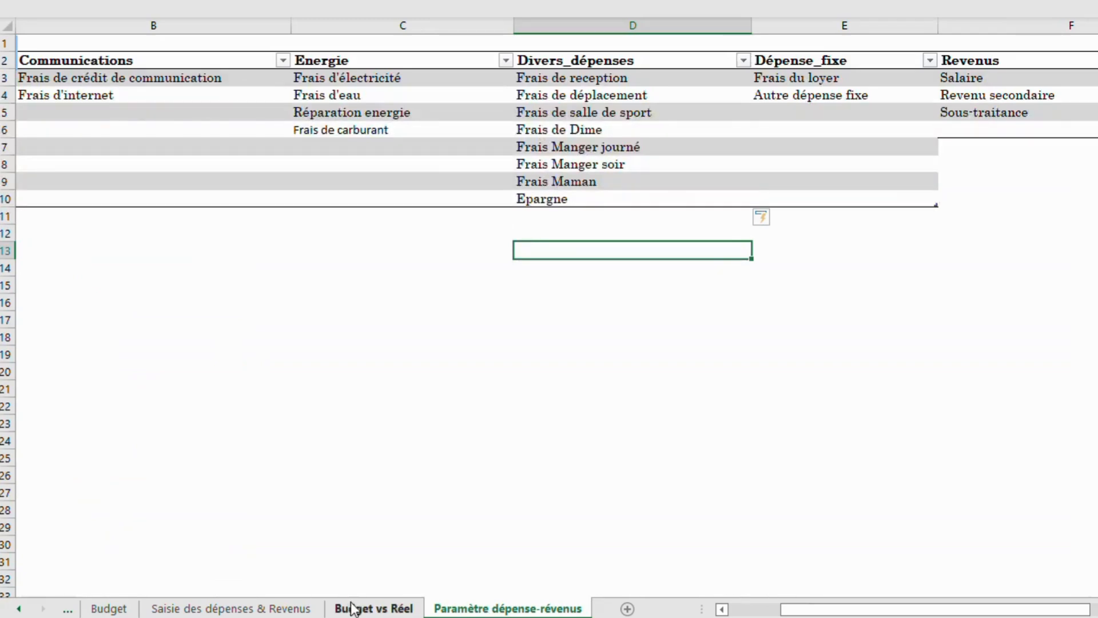
Record the 10/01/2025 row as Divers_dépenses, Frais Maman, with an amount of 14 000.
{"action": "left_click", "coordinate": [292, 610]}
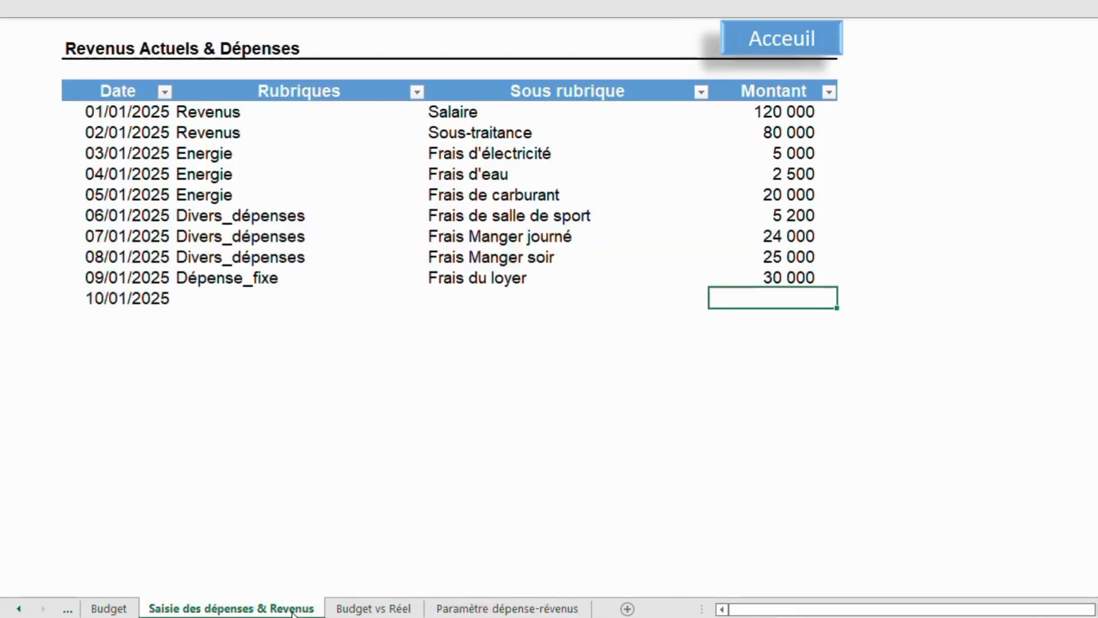
{"action": "left_click", "coordinate": [412, 298]}
{"action": "left_click", "coordinate": [432, 300]}
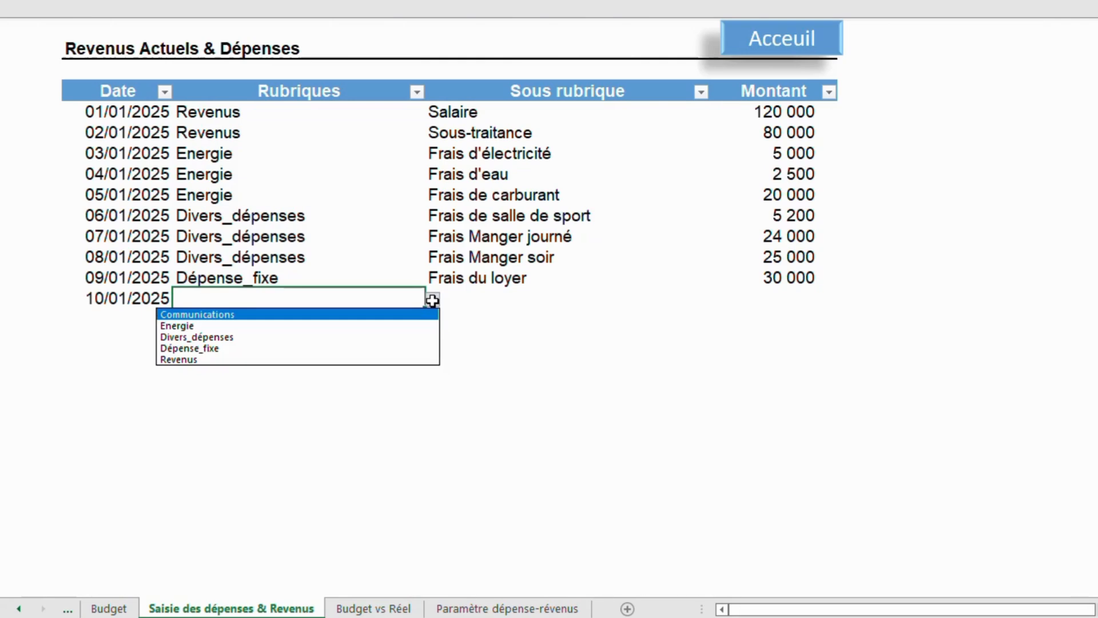
{"action": "left_click", "coordinate": [217, 338]}
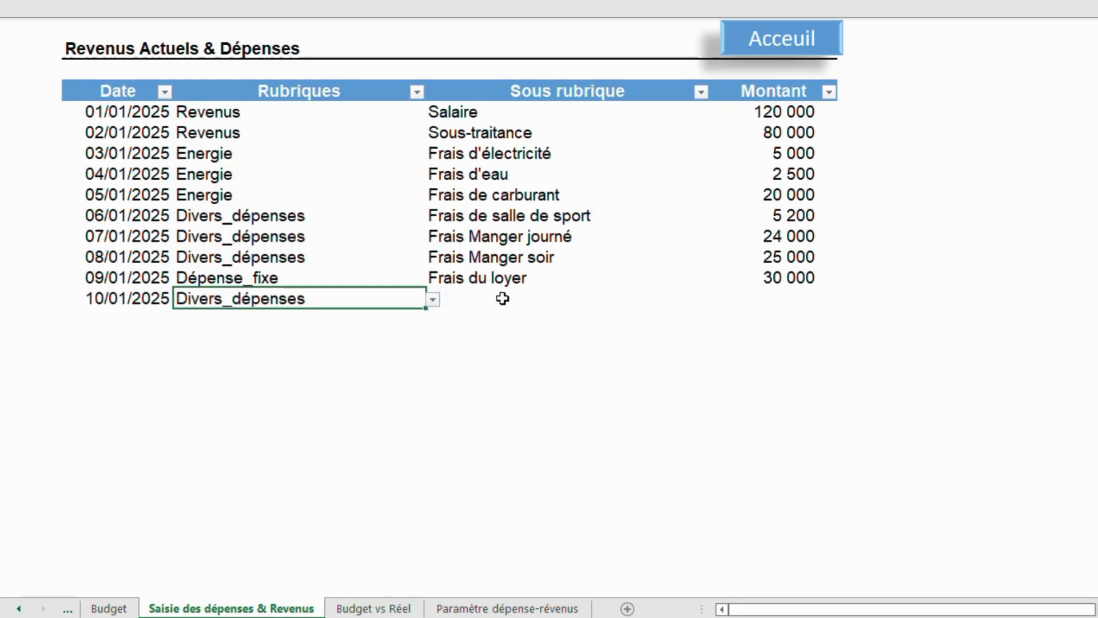
{"action": "left_click", "coordinate": [503, 297]}
{"action": "left_click", "coordinate": [714, 301]}
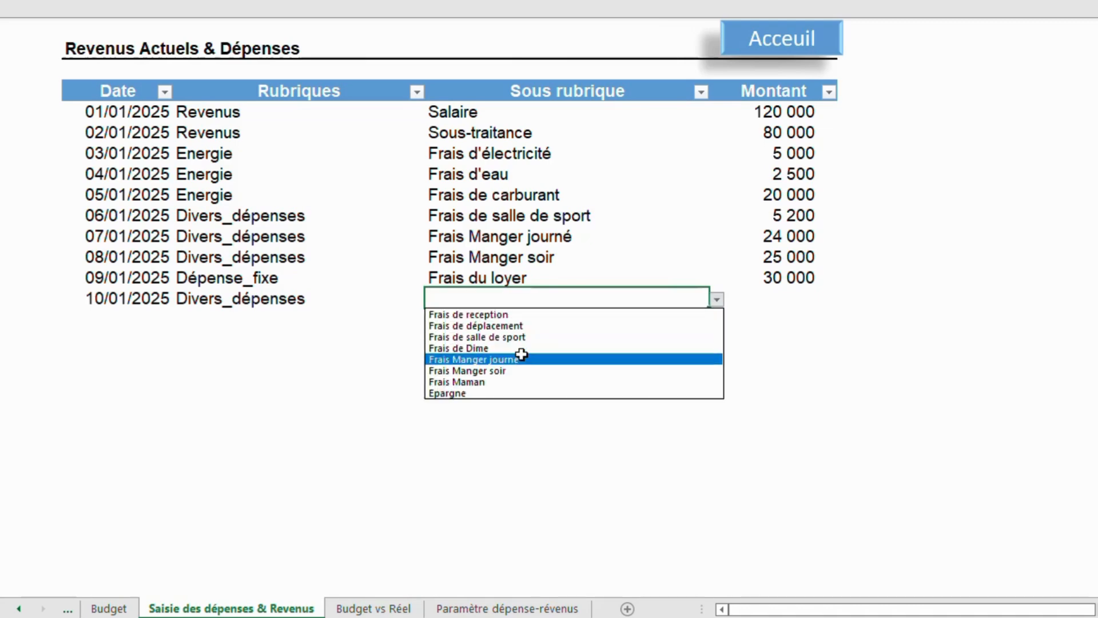
{"action": "left_click", "coordinate": [495, 382]}
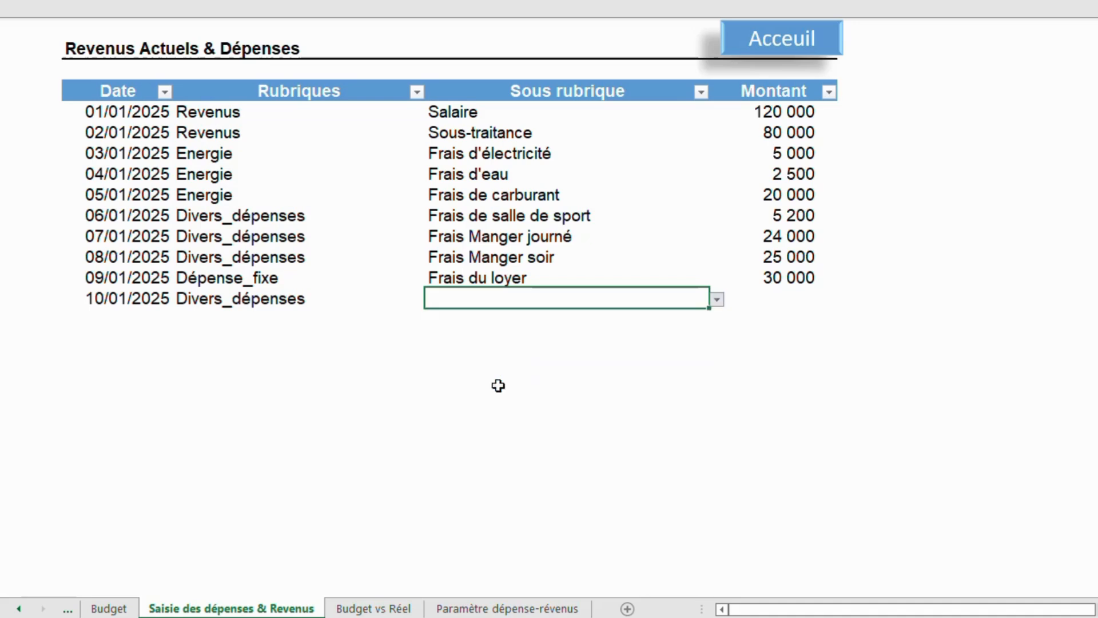
{"action": "left_click", "coordinate": [811, 298]}
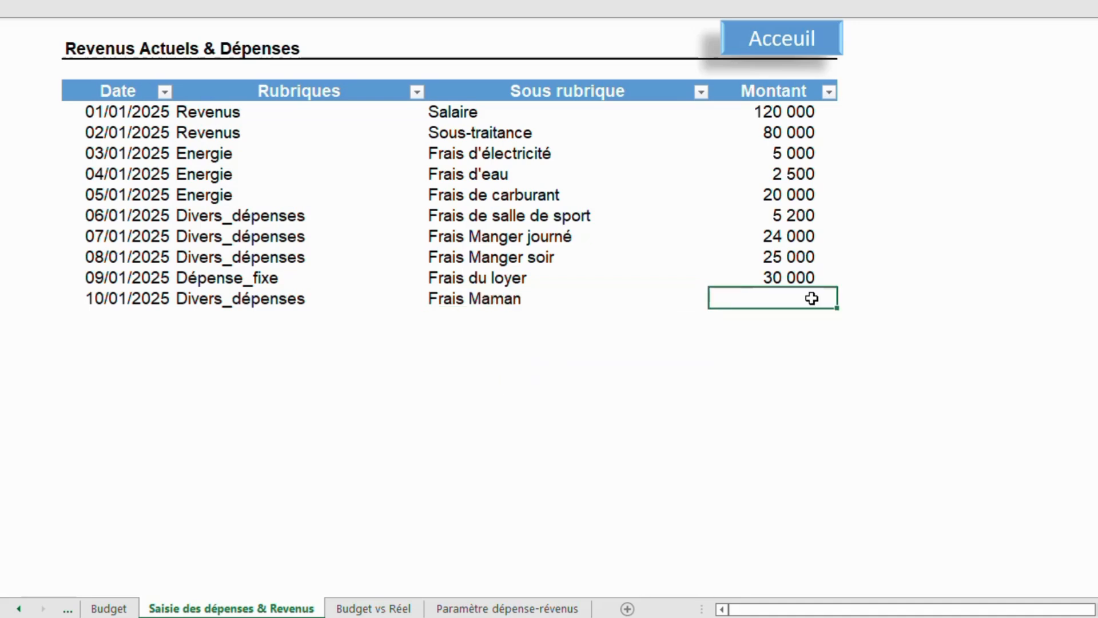
{"action": "type", "text": "14000"}
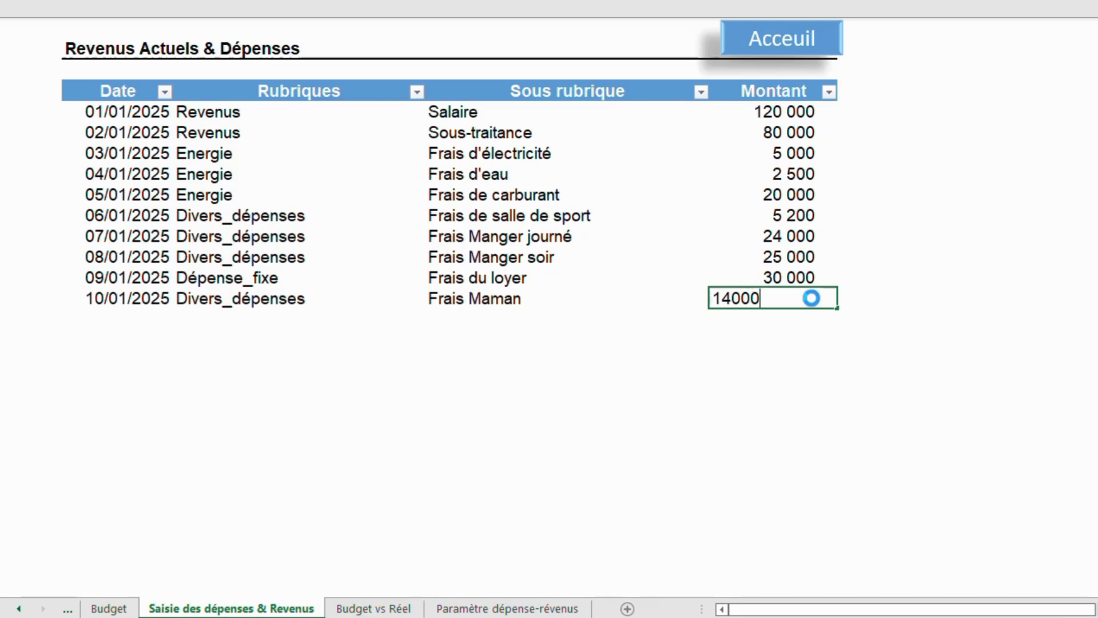
{"action": "key", "text": "Return"}
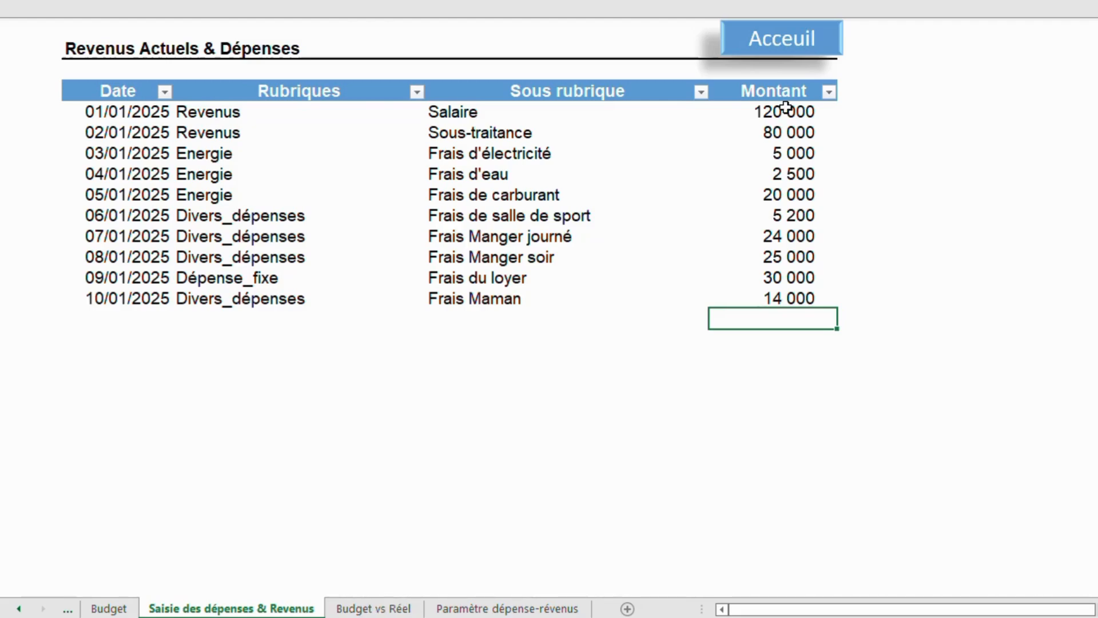
Open the Budget vs Réel dashboard from the home page and review the January budget, actual and variance figures.
{"action": "left_click", "coordinate": [785, 43]}
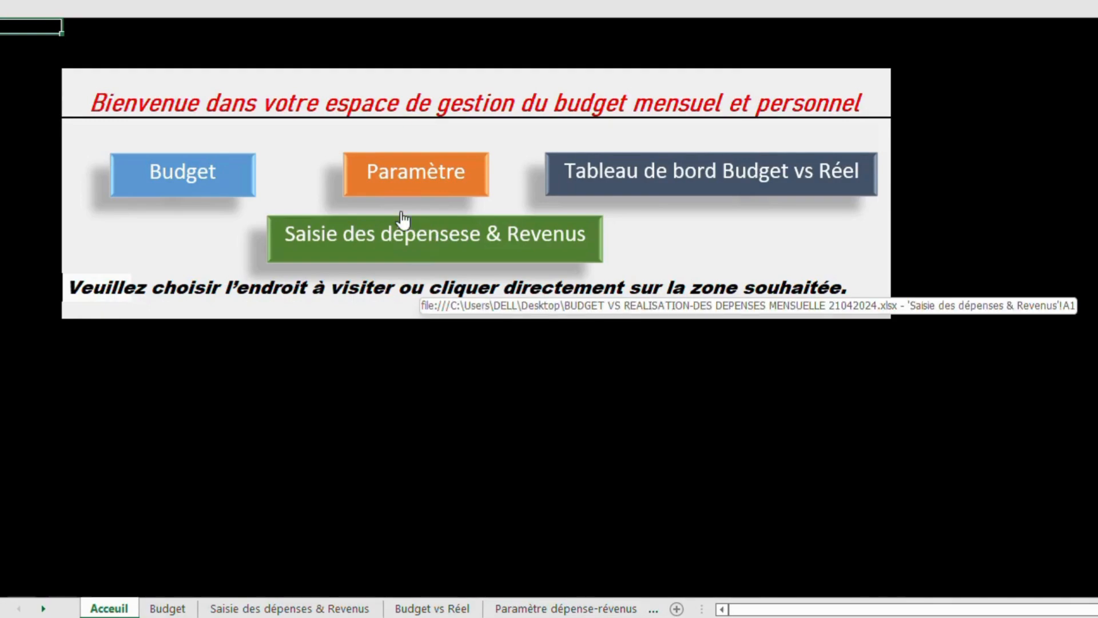
{"action": "left_click", "coordinate": [584, 174]}
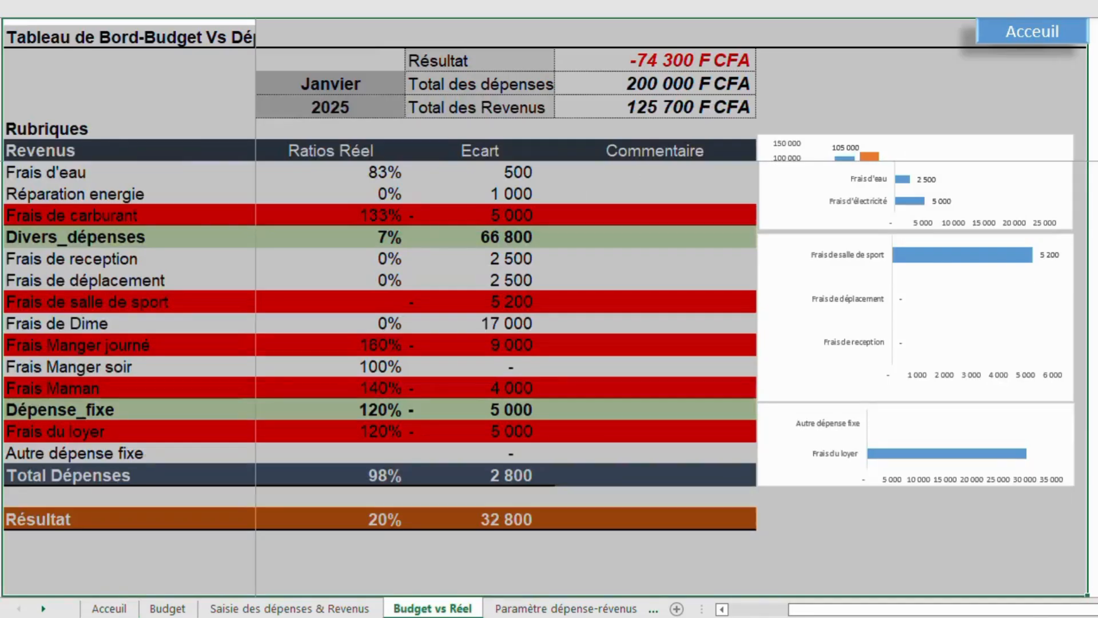
{"action": "scroll", "coordinate": [538, 377], "scroll_direction": "up", "scroll_amount": 4}
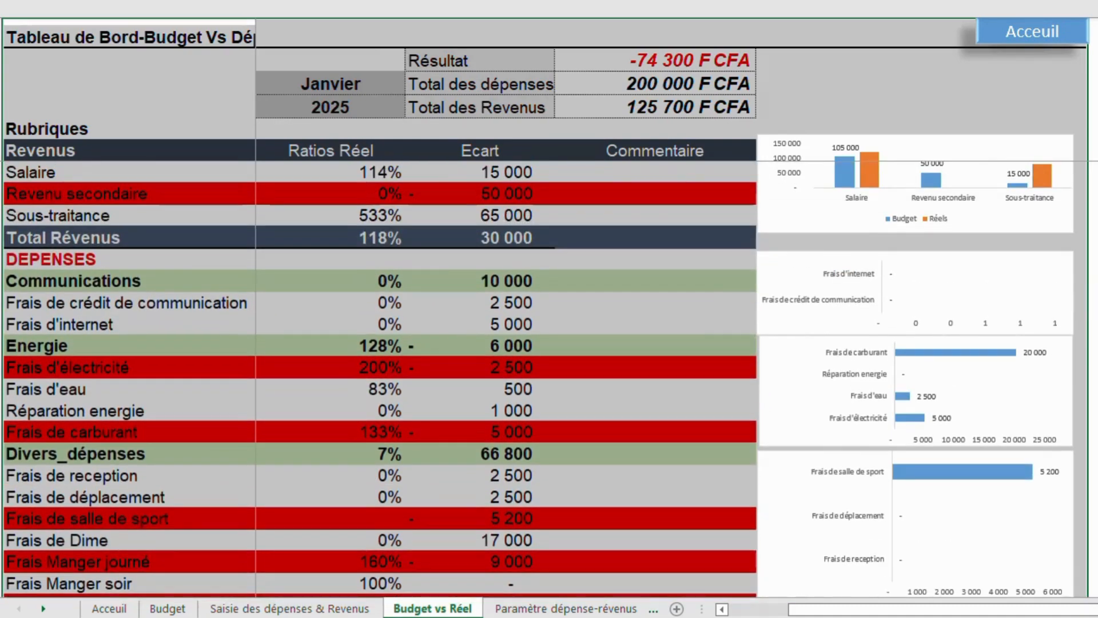
{"action": "left_click_drag", "start_coordinate": [816, 609], "coordinate": [747, 615]}
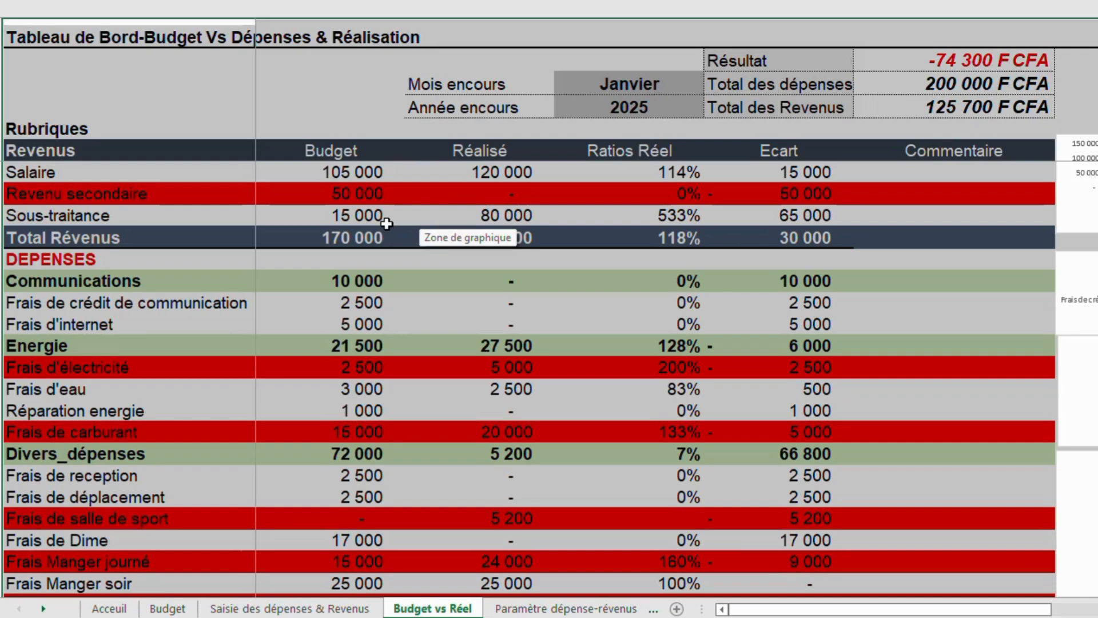
{"action": "left_click", "coordinate": [408, 282]}
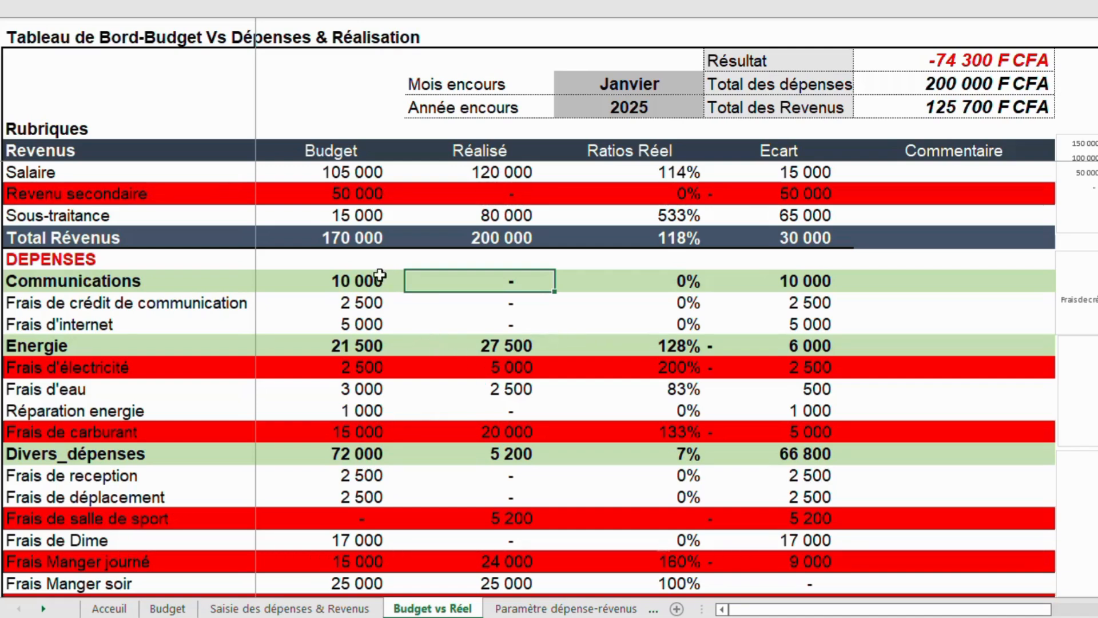
{"action": "left_click", "coordinate": [352, 304]}
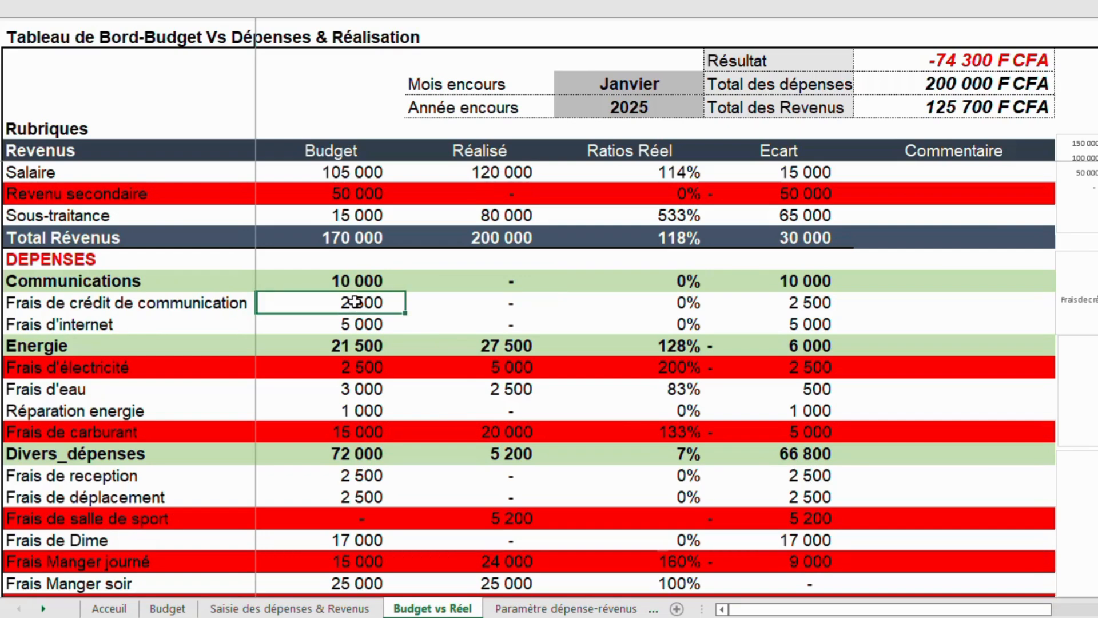
In the entry sheet, extend the date series from 10/01/2025 down to 13/01/2025.
{"action": "key", "text": "ctrl+Page_Up"}
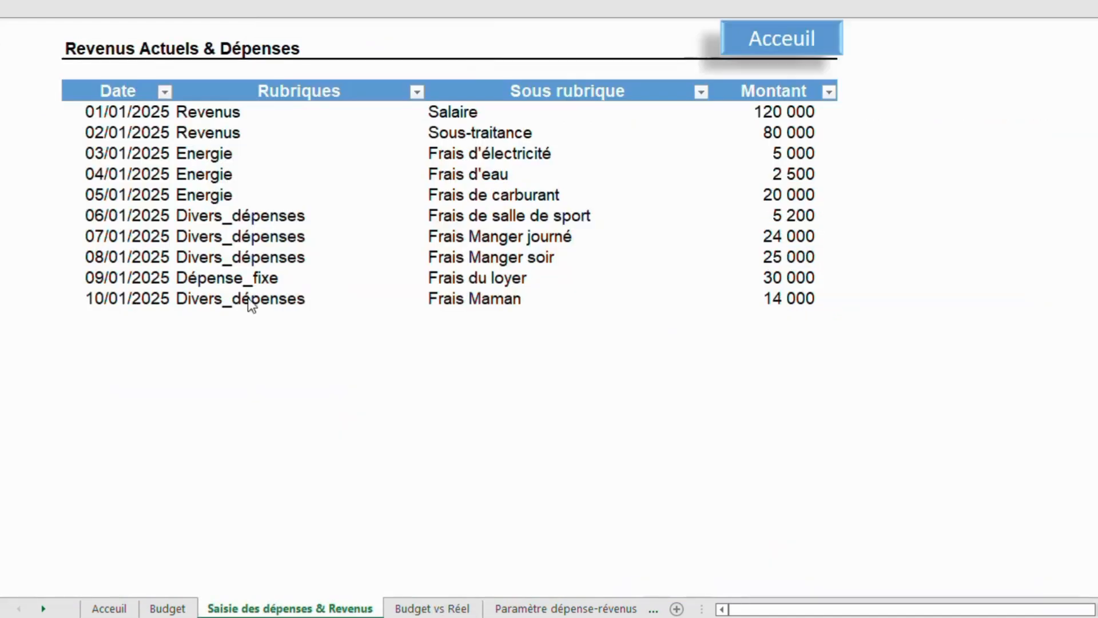
{"action": "left_click", "coordinate": [143, 297]}
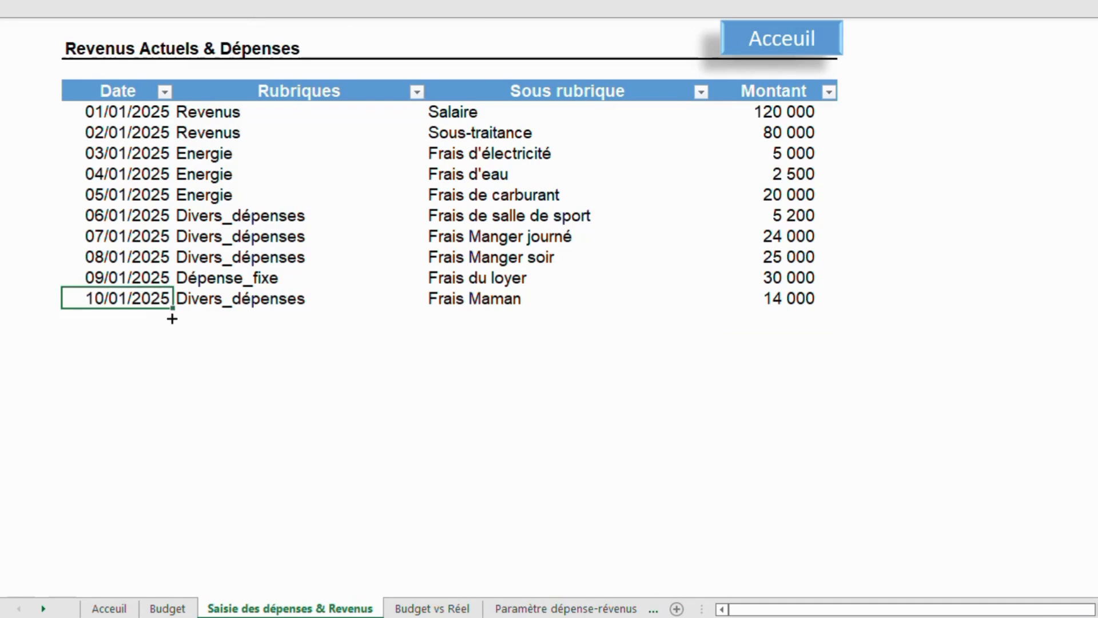
{"action": "left_click_drag", "start_coordinate": [172, 318], "coordinate": [170, 363]}
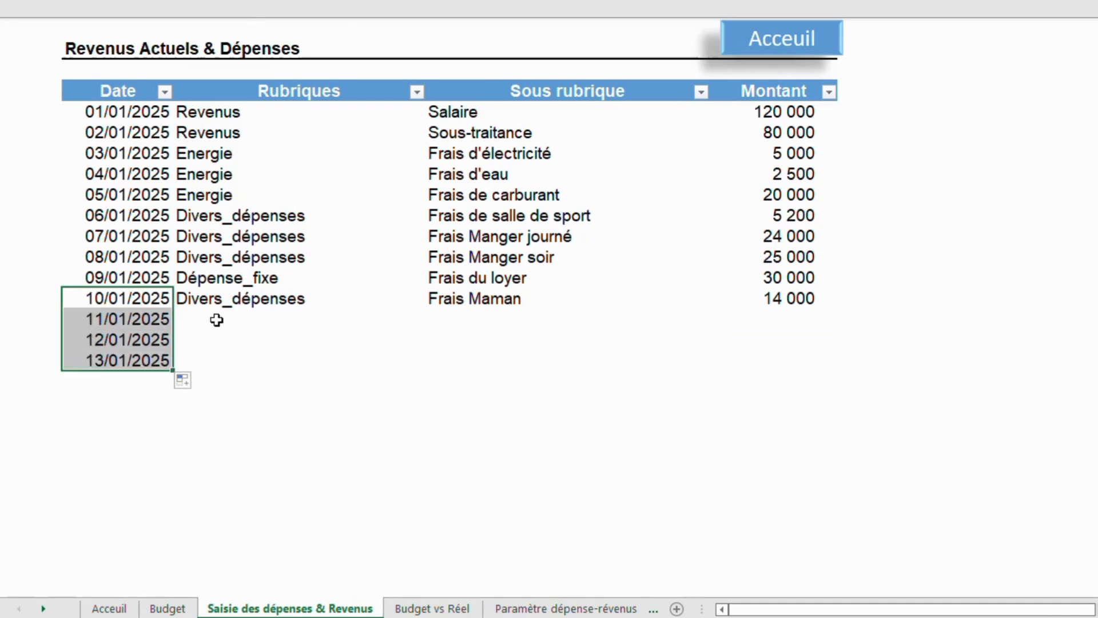
Record the 11/01/2025 row as Communications, Frais de crédit de communication, with an amount of 3 000.
{"action": "left_click", "coordinate": [216, 319]}
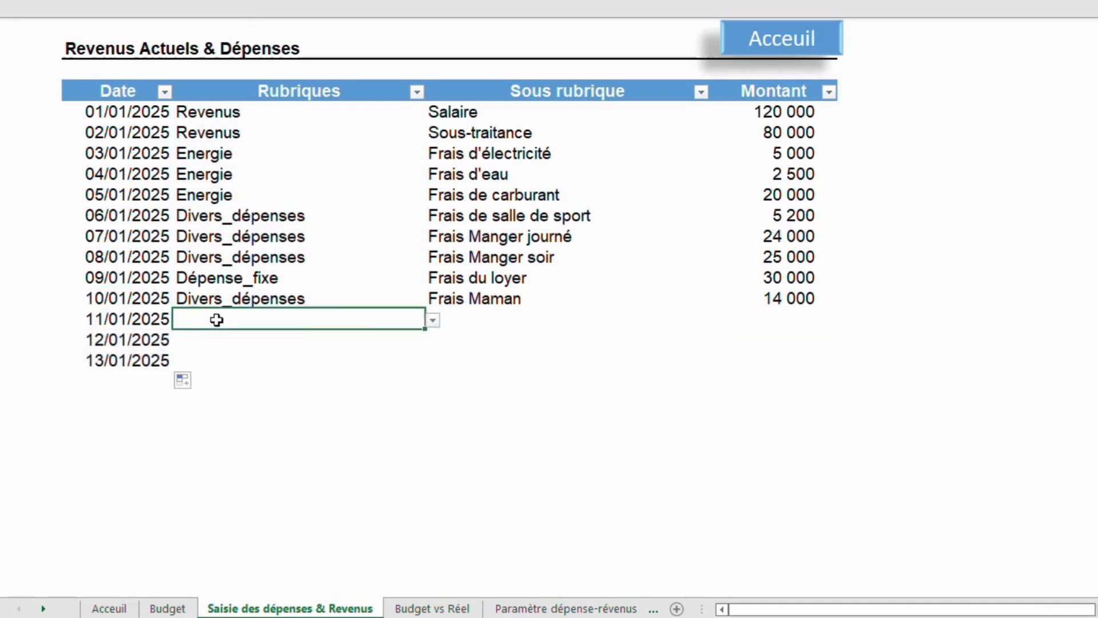
{"action": "left_click", "coordinate": [435, 323]}
{"action": "left_click", "coordinate": [277, 355]}
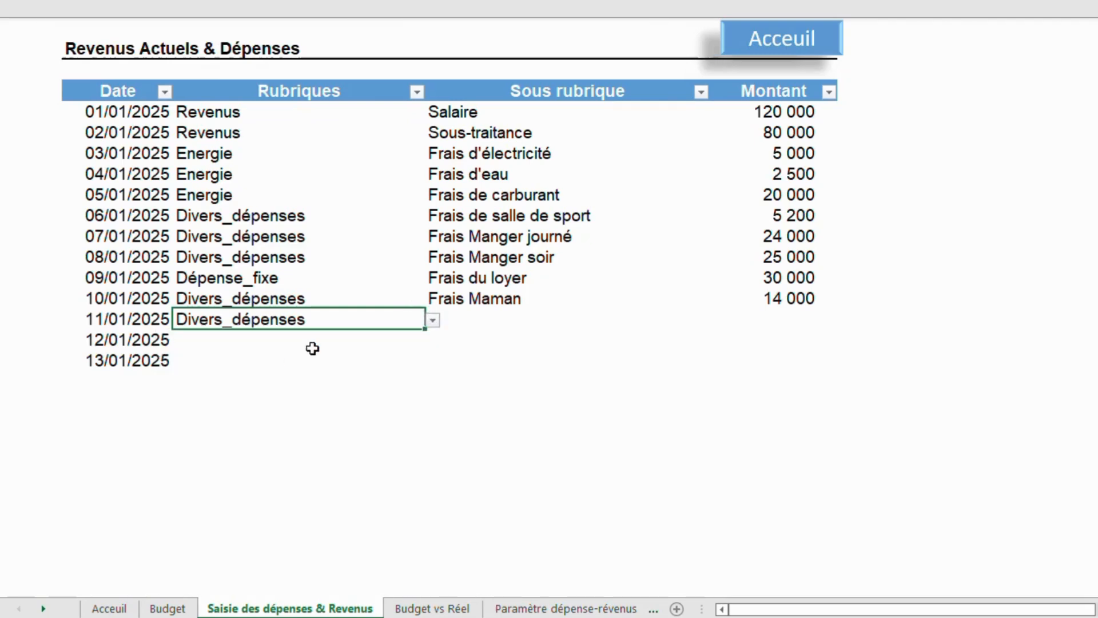
{"action": "left_click", "coordinate": [479, 318]}
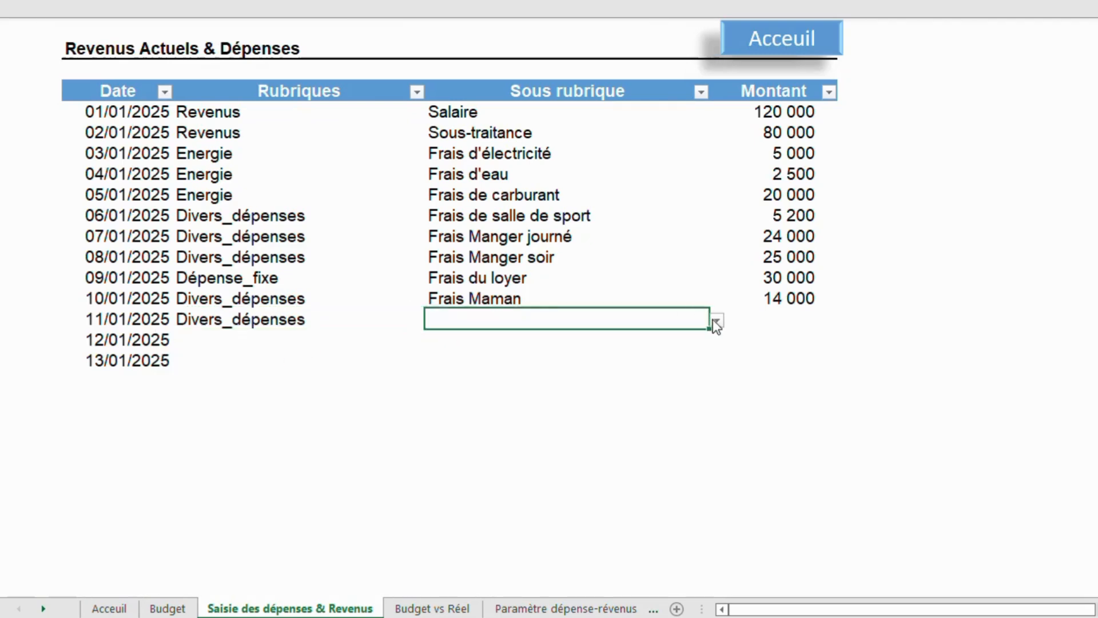
{"action": "left_click", "coordinate": [313, 320]}
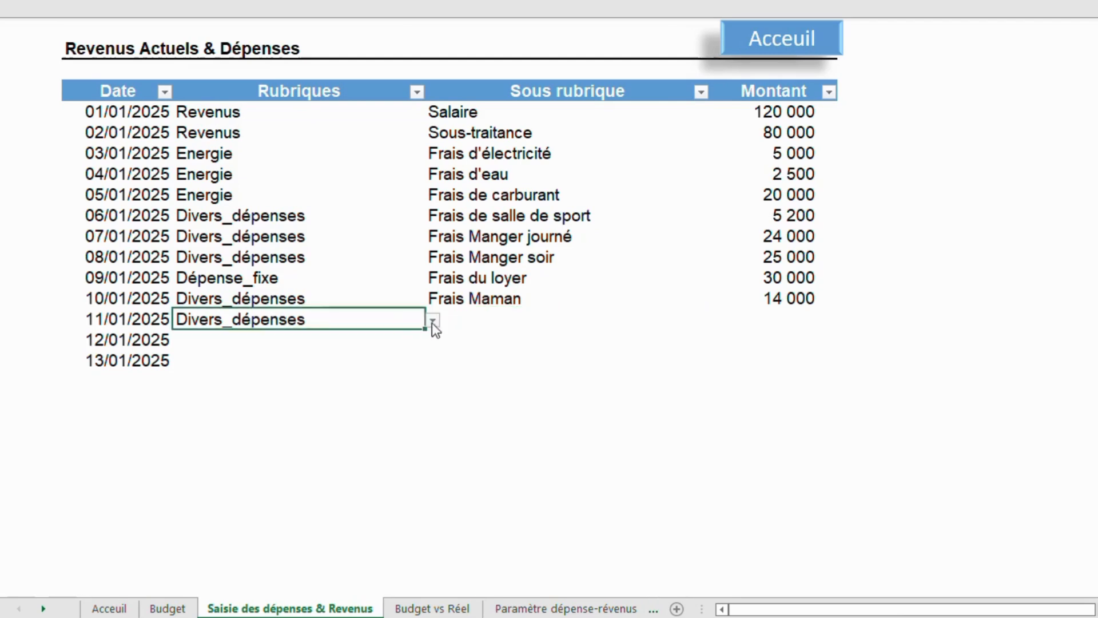
{"action": "left_click", "coordinate": [434, 320]}
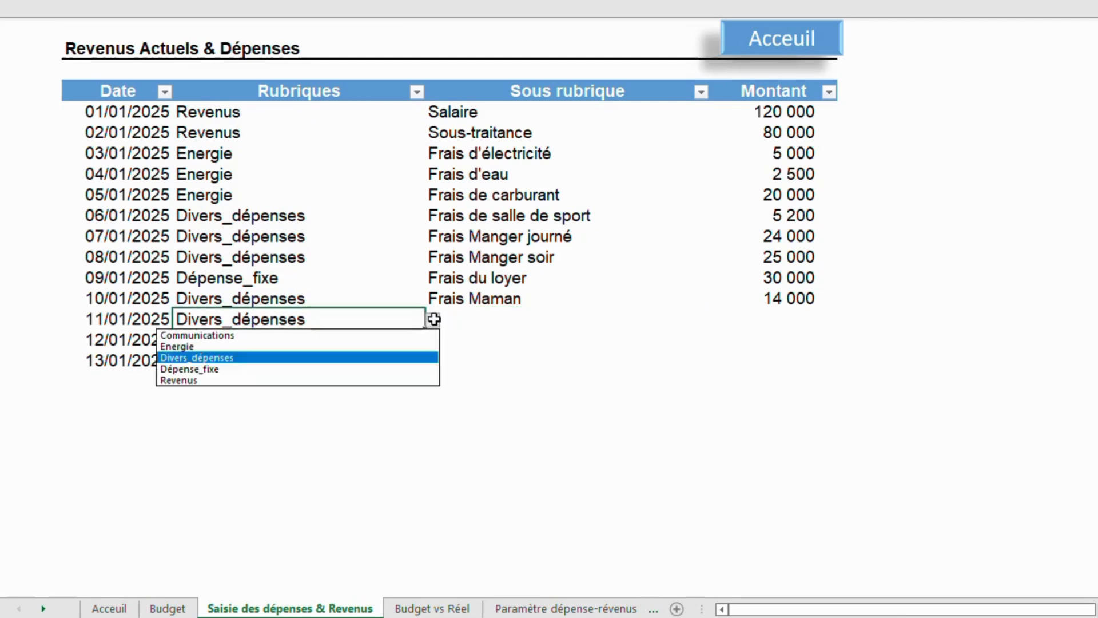
{"action": "key", "text": "Escape"}
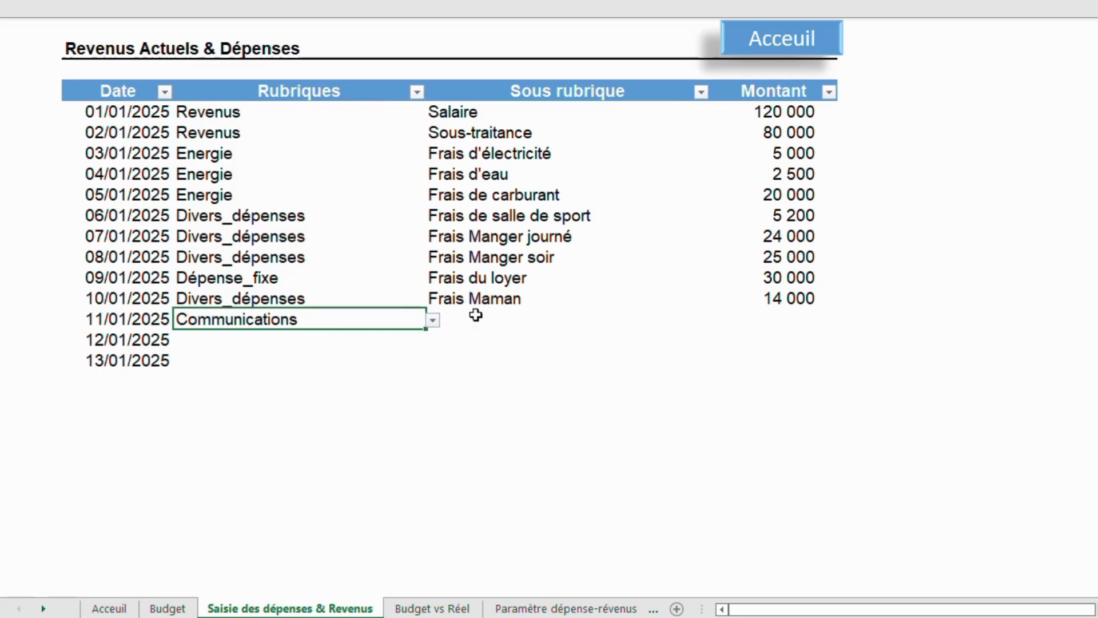
{"action": "left_click", "coordinate": [503, 316]}
{"action": "left_click", "coordinate": [718, 321]}
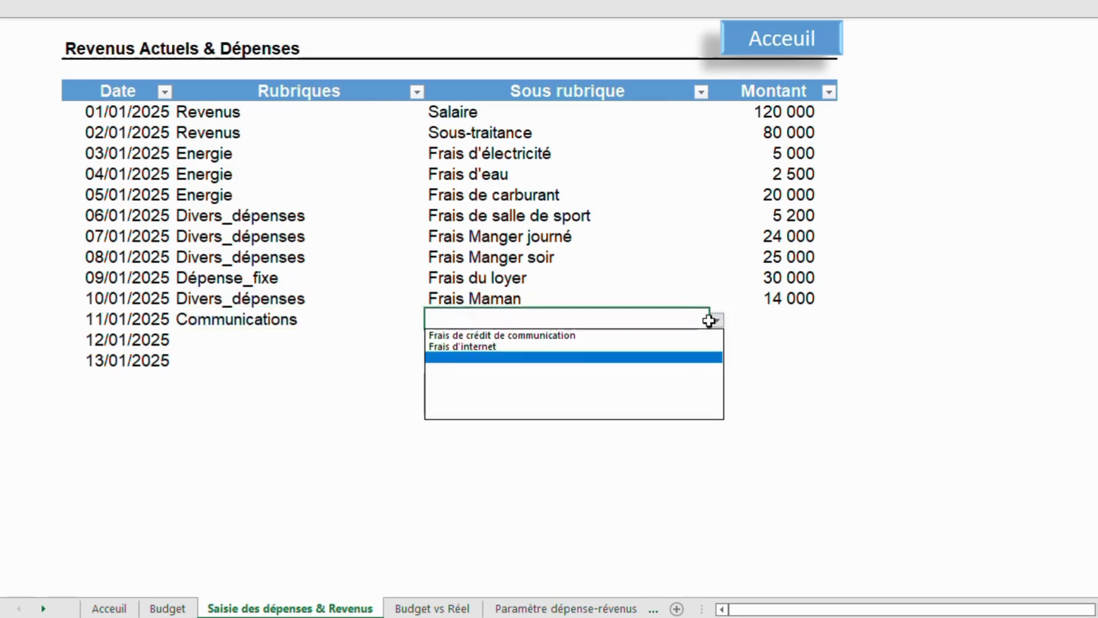
{"action": "left_click", "coordinate": [625, 335]}
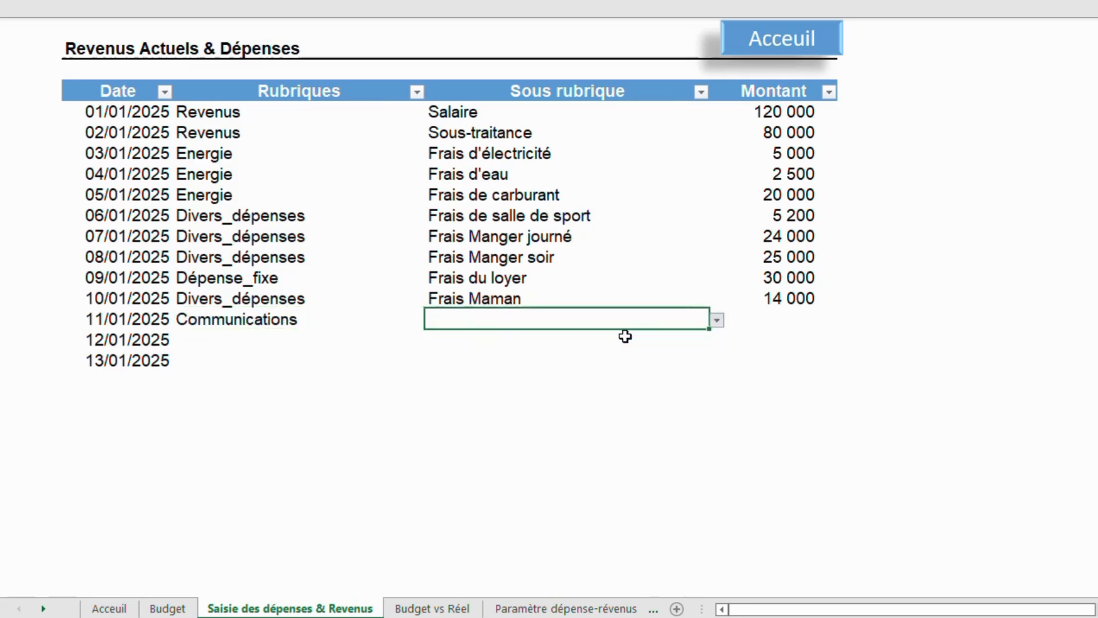
{"action": "double_click", "coordinate": [780, 318]}
{"action": "type", "text": "30 00"}
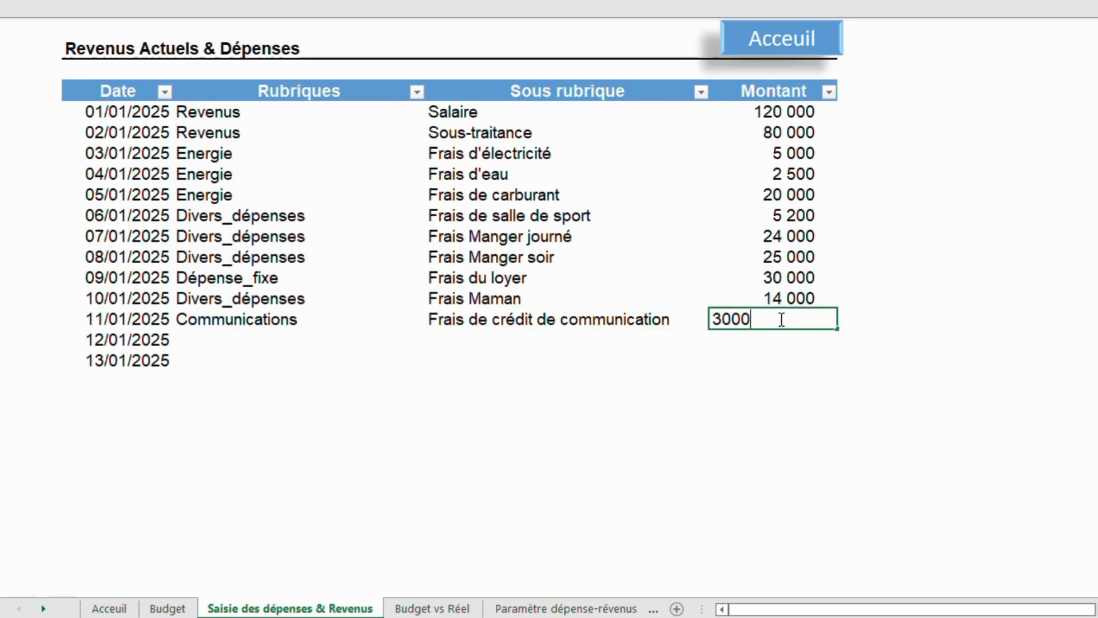
{"action": "key", "text": "Return"}
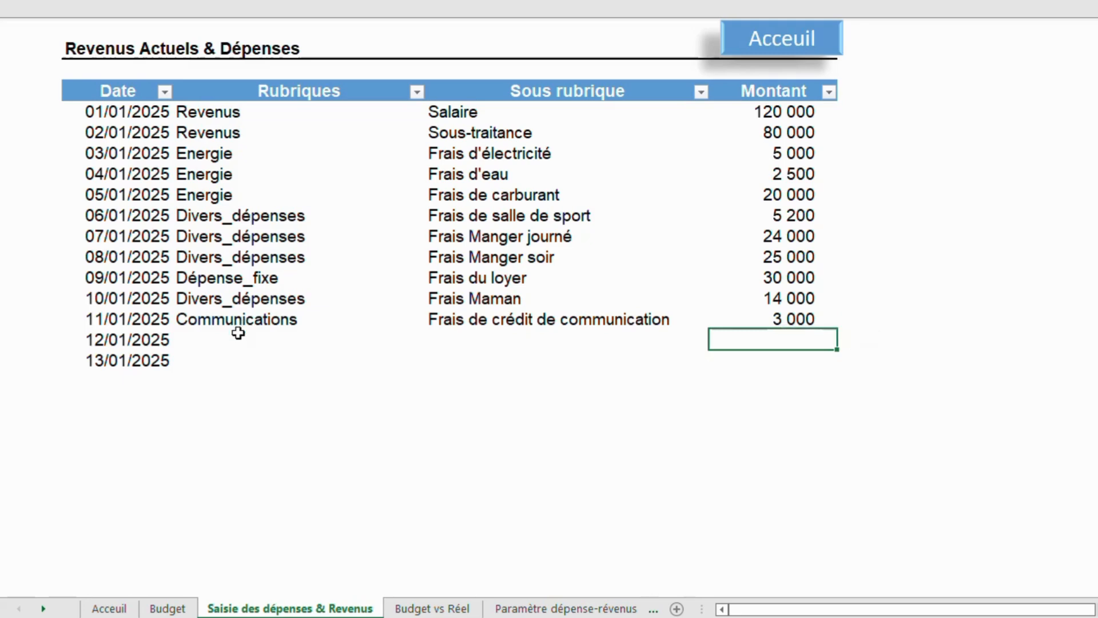
Record the 12/01/2025 row as Communications, Frais d'internet, with an amount of 7 000.
{"action": "left_click", "coordinate": [265, 338]}
{"action": "left_click", "coordinate": [433, 342]}
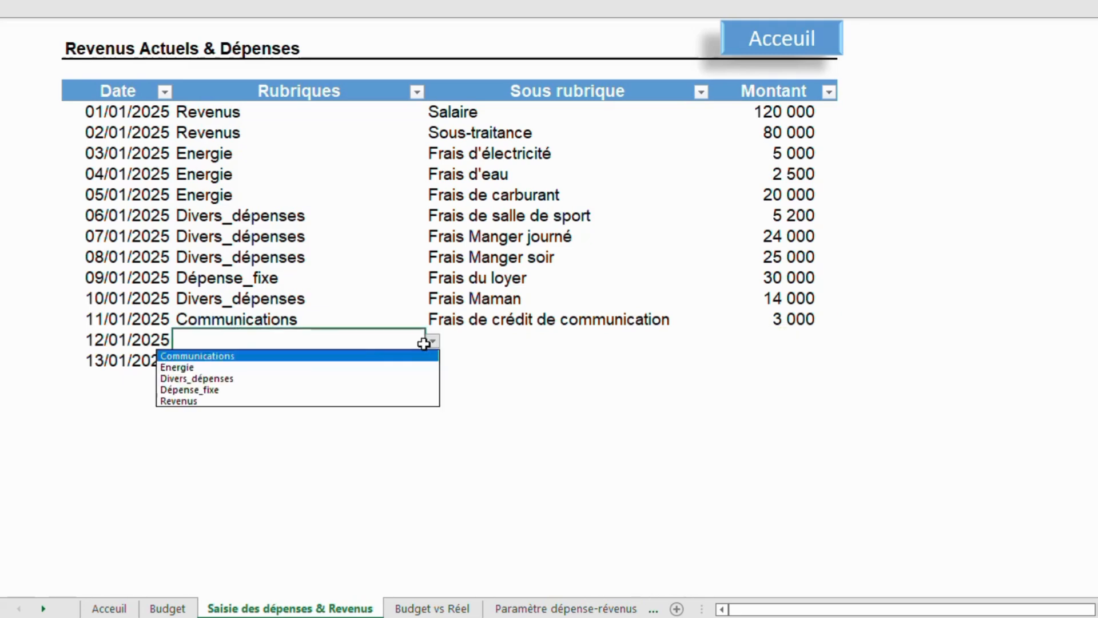
{"action": "left_click", "coordinate": [368, 353]}
{"action": "left_click", "coordinate": [537, 335]}
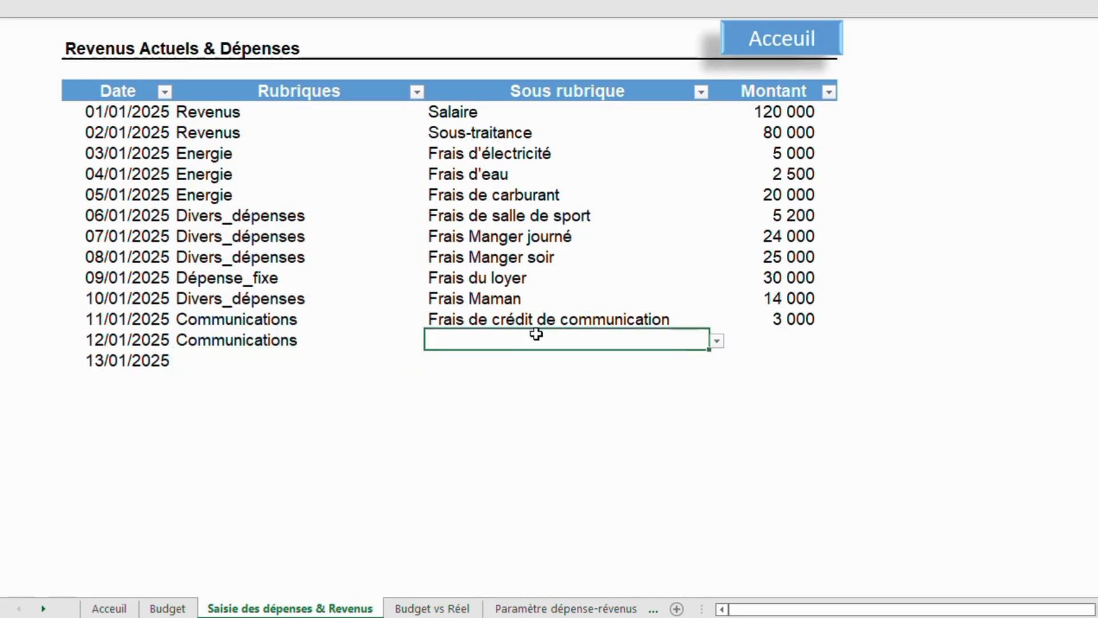
{"action": "left_click", "coordinate": [717, 341]}
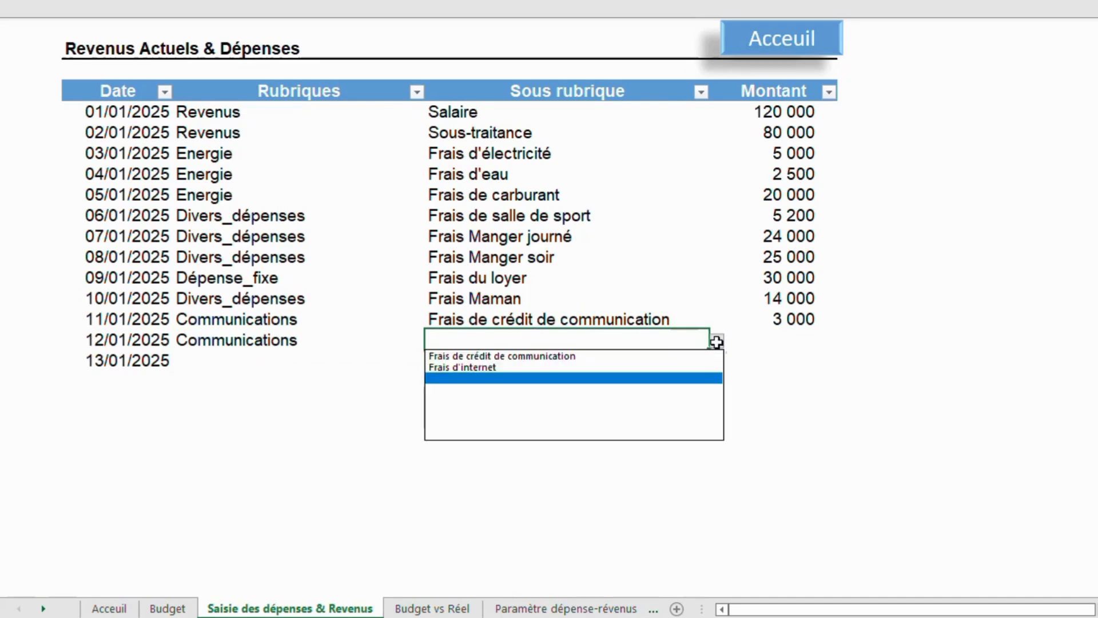
{"action": "left_click", "coordinate": [618, 368]}
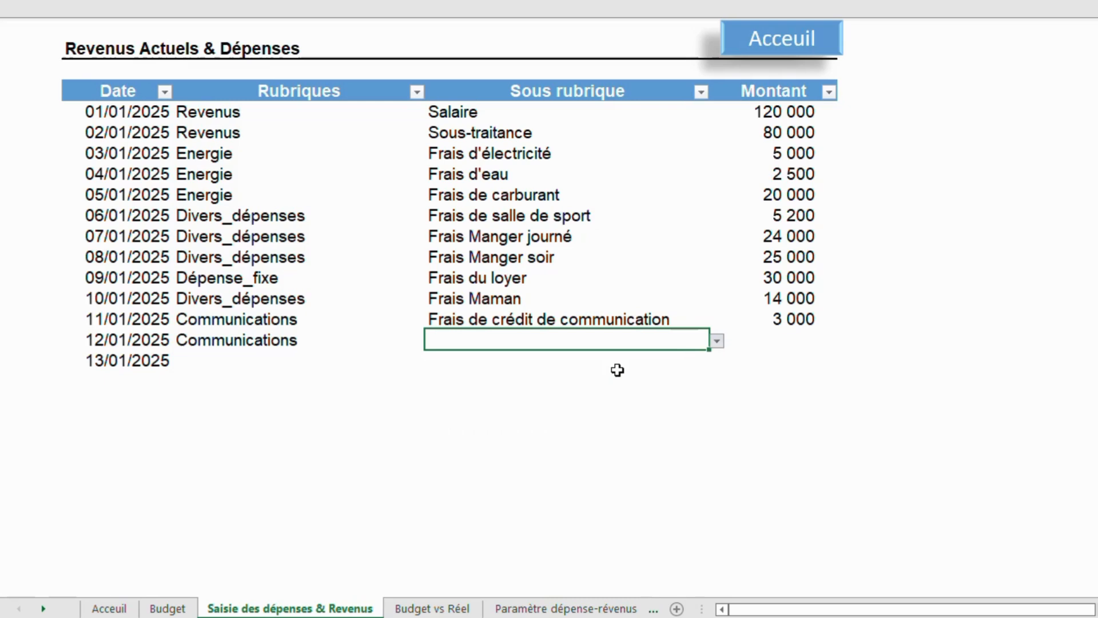
{"action": "double_click", "coordinate": [774, 338]}
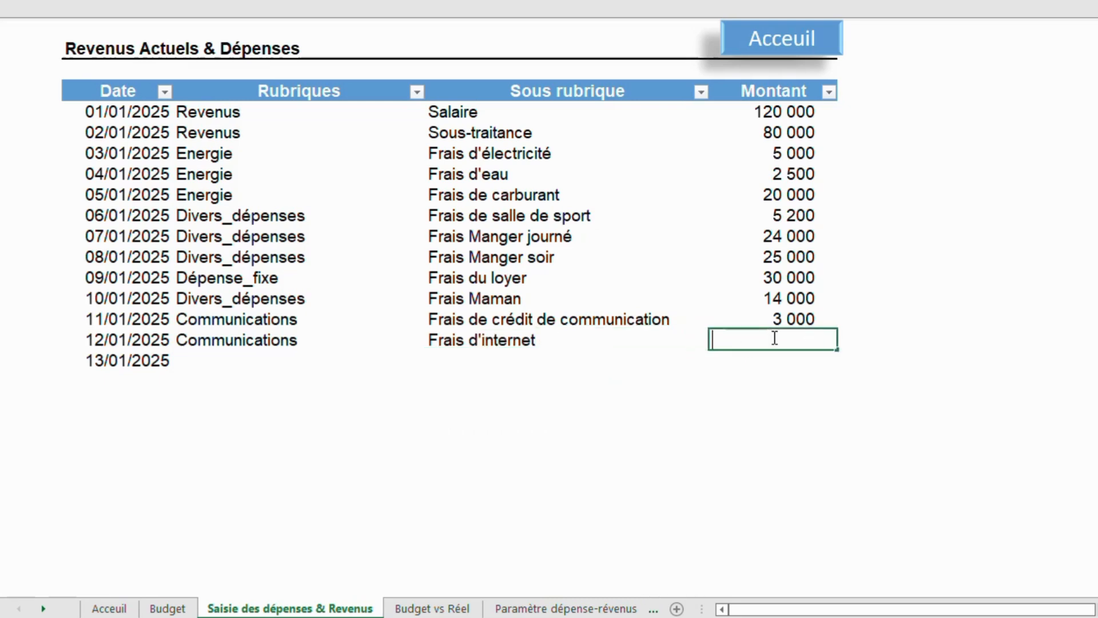
{"action": "type", "text": "7000"}
{"action": "key", "text": "Return"}
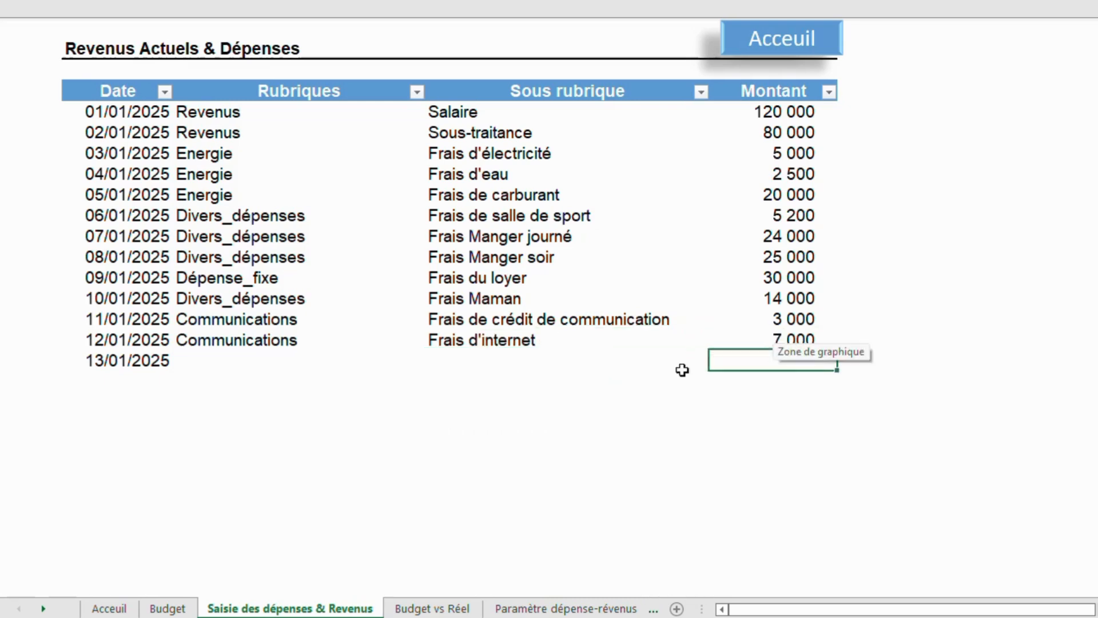
Open the Budget vs Réel dashboard from the home page and review the Communications budget, actual, ratio and variance figures.
{"action": "left_click", "coordinate": [783, 34]}
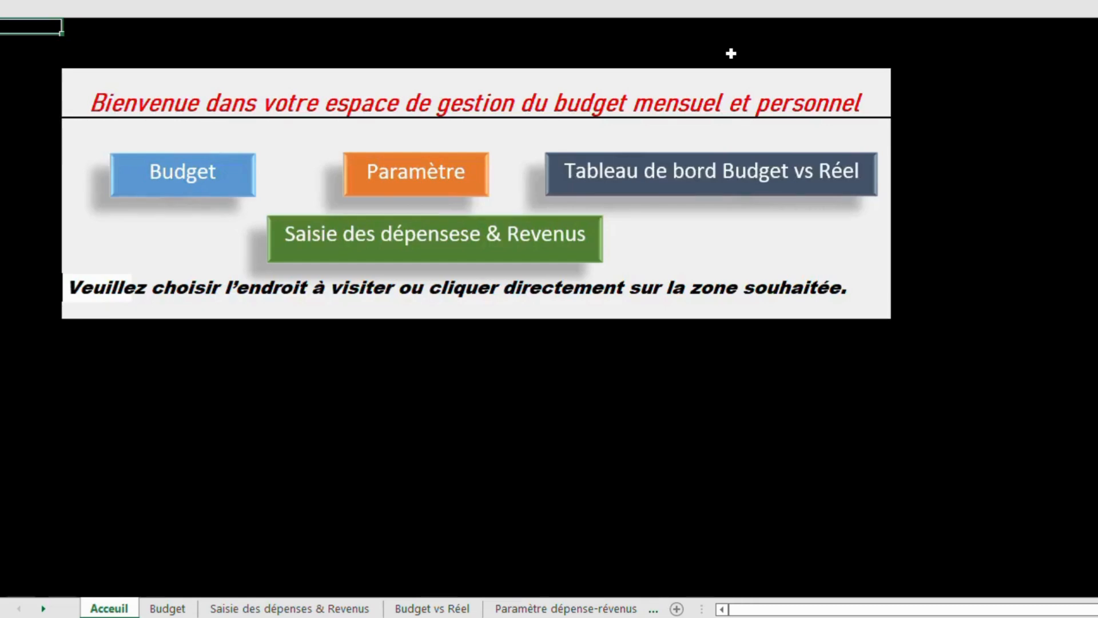
{"action": "left_click", "coordinate": [686, 179]}
{"action": "left_click", "coordinate": [646, 271]}
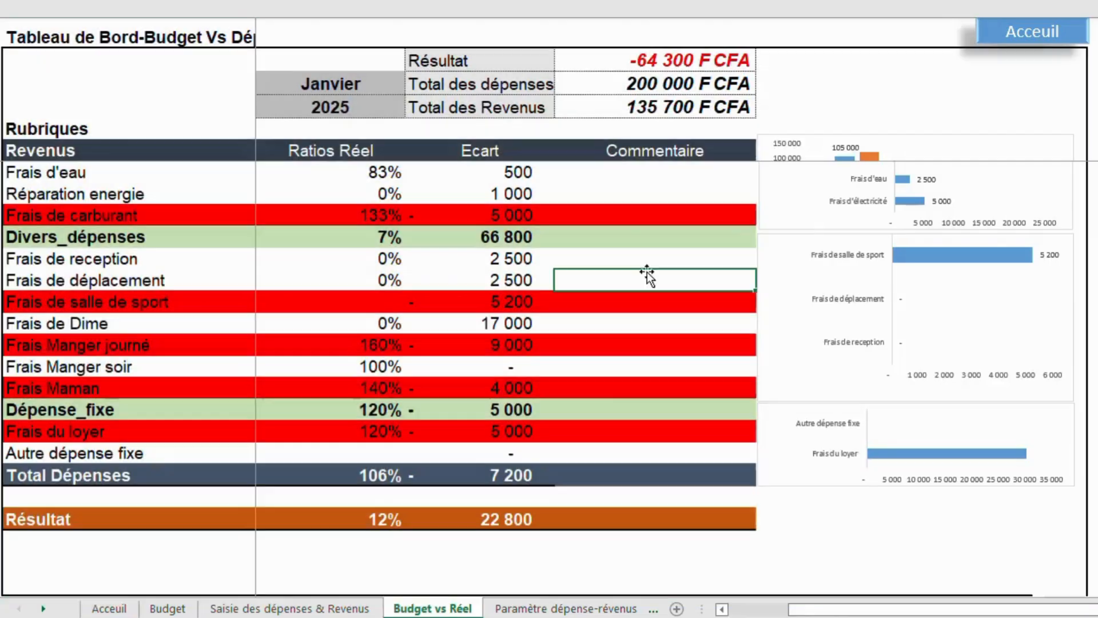
{"action": "scroll", "coordinate": [507, 182], "scroll_direction": "up", "scroll_amount": 4}
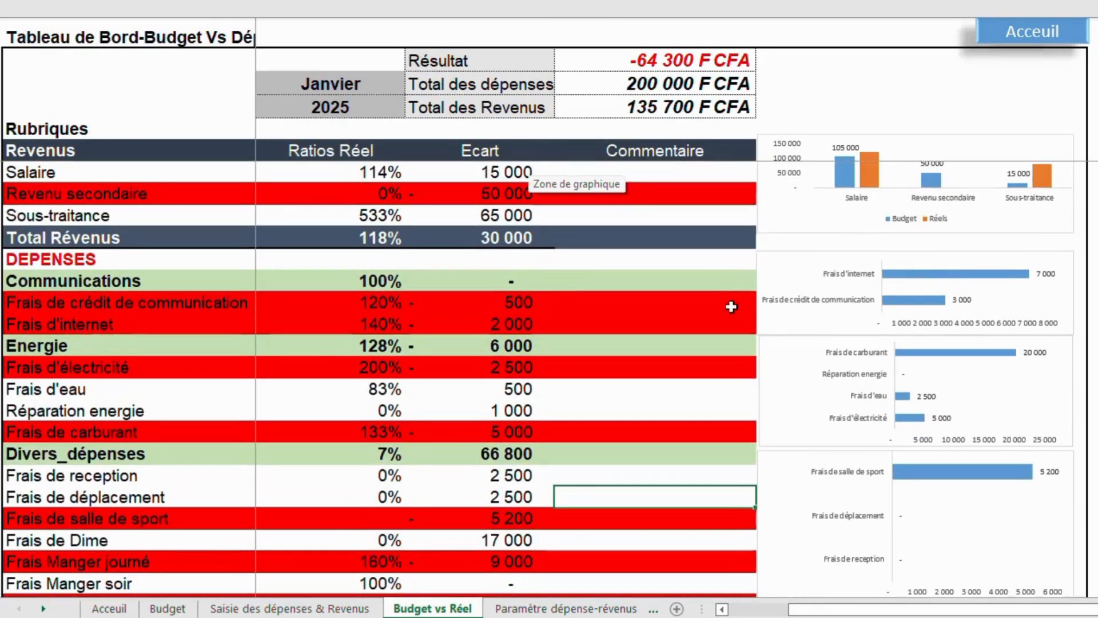
{"action": "left_click_drag", "start_coordinate": [807, 610], "coordinate": [706, 586]}
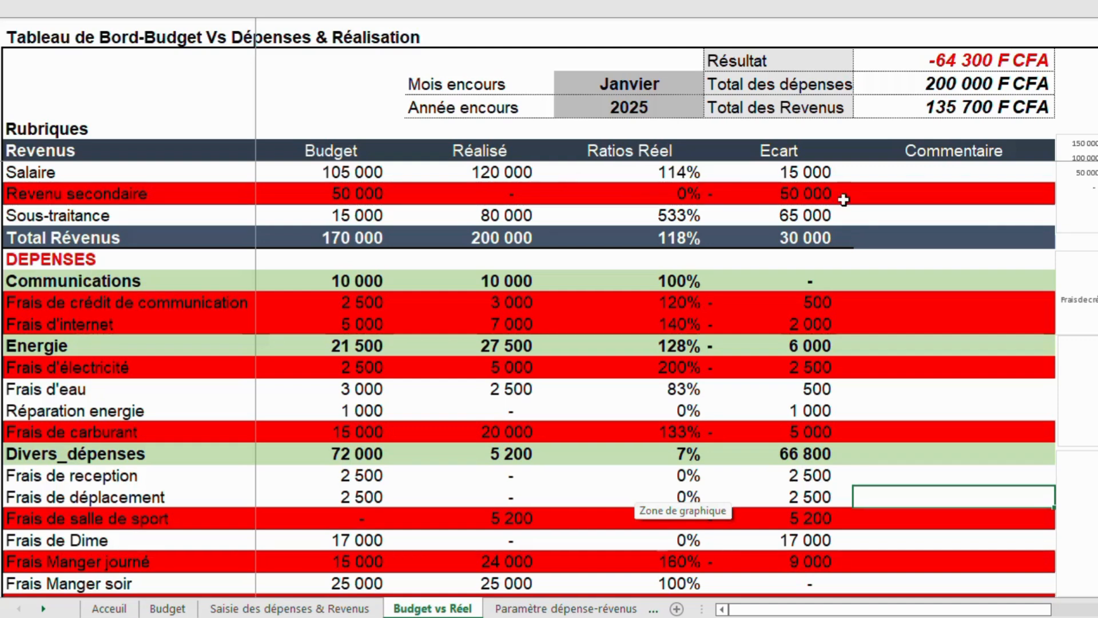
{"action": "left_click", "coordinate": [608, 215]}
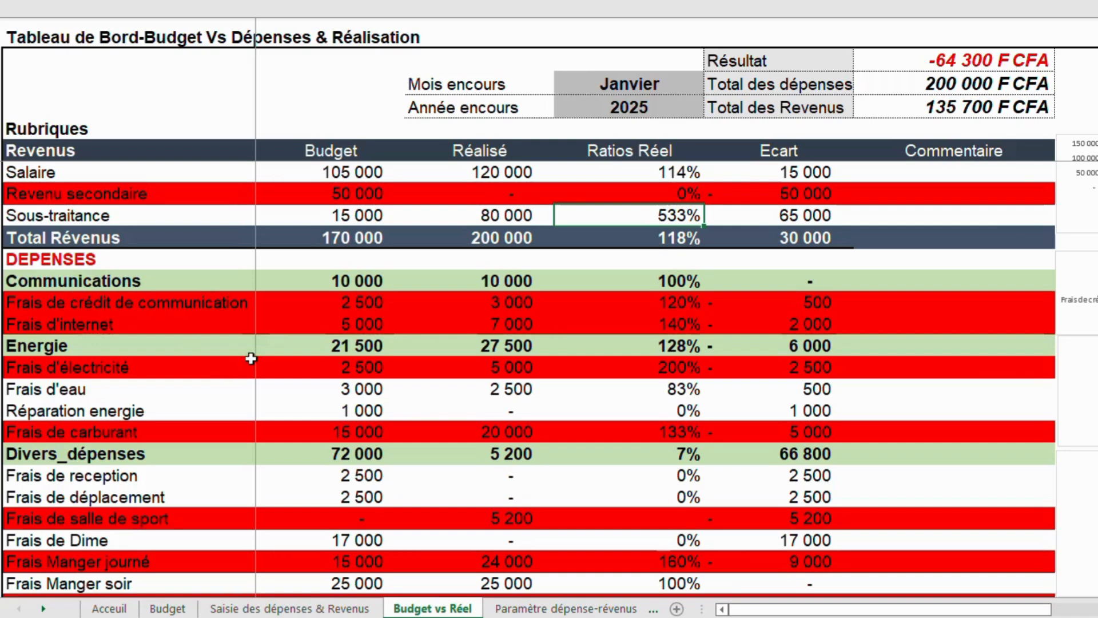
{"action": "left_click", "coordinate": [362, 304]}
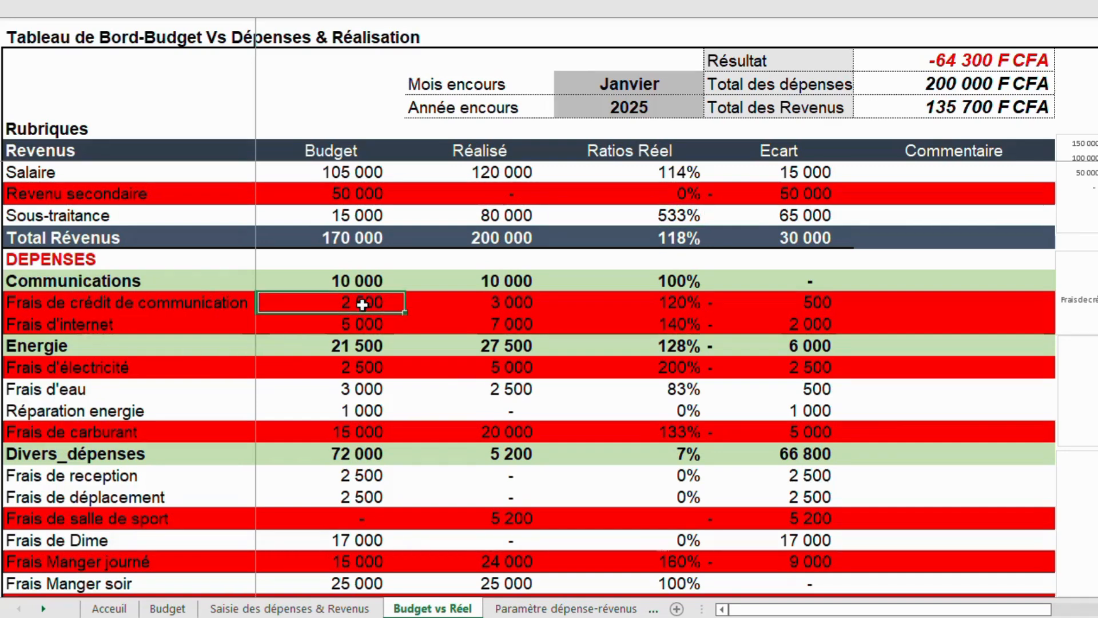
{"action": "left_click", "coordinate": [511, 305]}
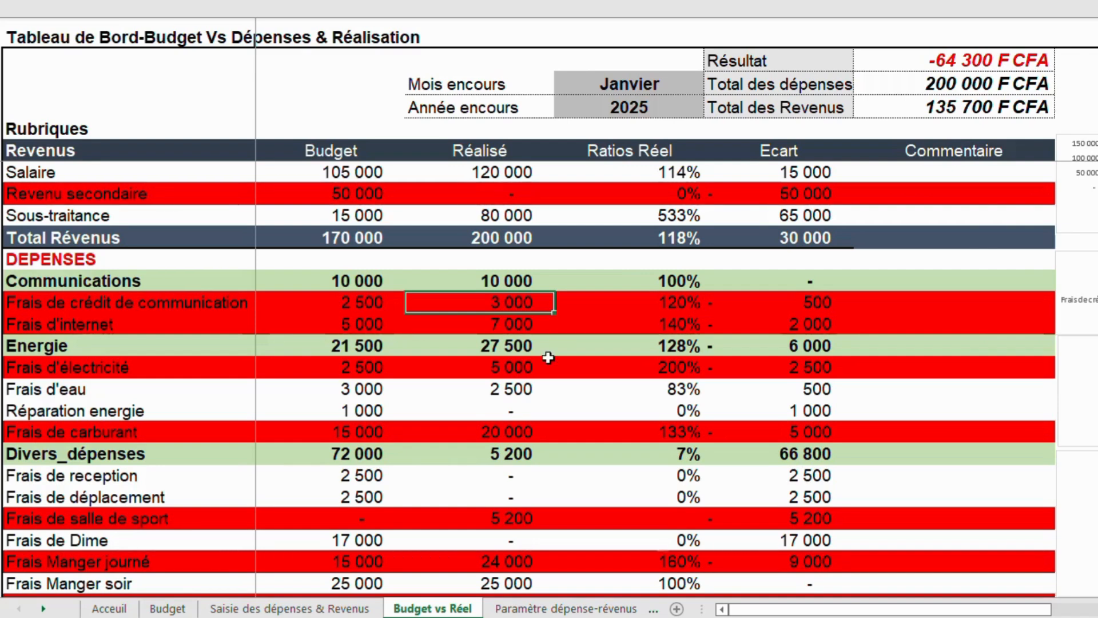
{"action": "left_click", "coordinate": [686, 304]}
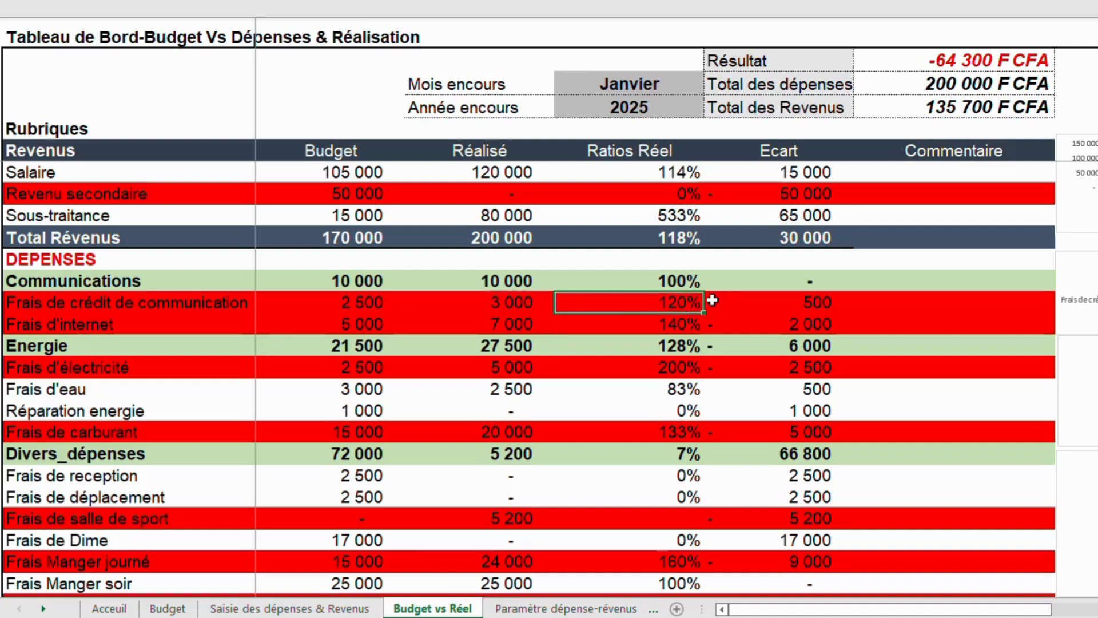
{"action": "left_click", "coordinate": [799, 307]}
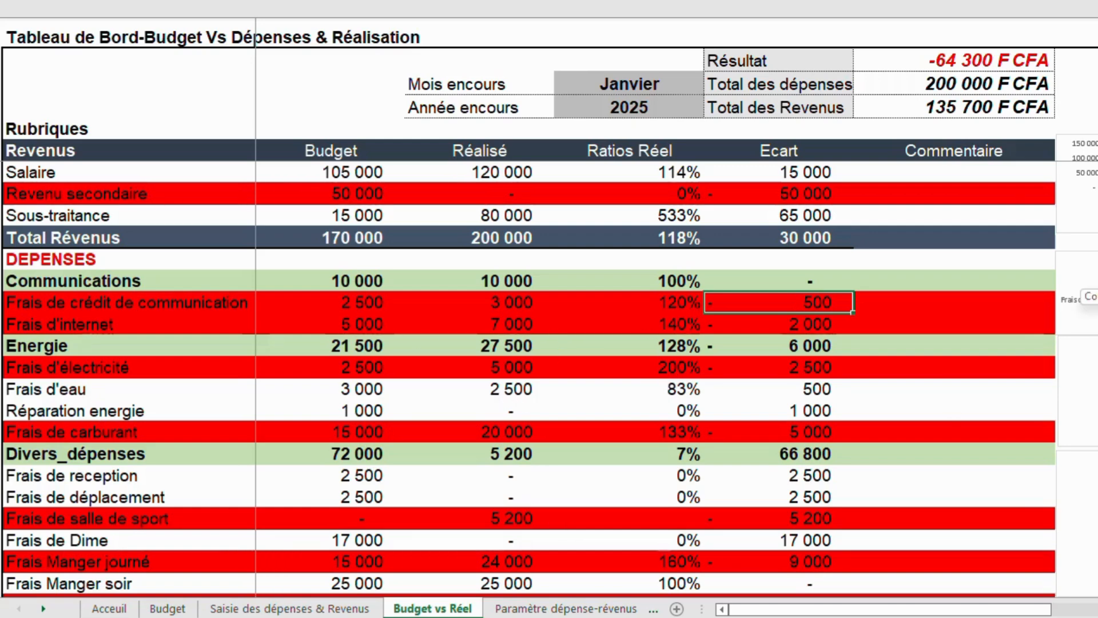
{"action": "scroll", "coordinate": [549, 377], "scroll_direction": "down", "scroll_amount": 3}
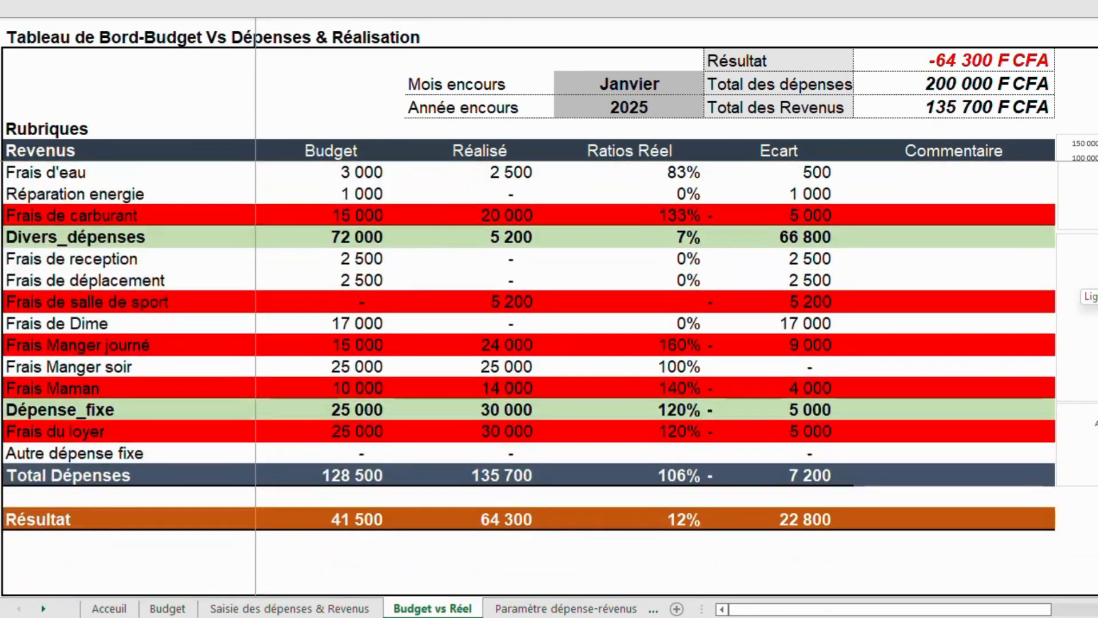
{"action": "scroll", "coordinate": [549, 378], "scroll_direction": "up", "scroll_amount": 3}
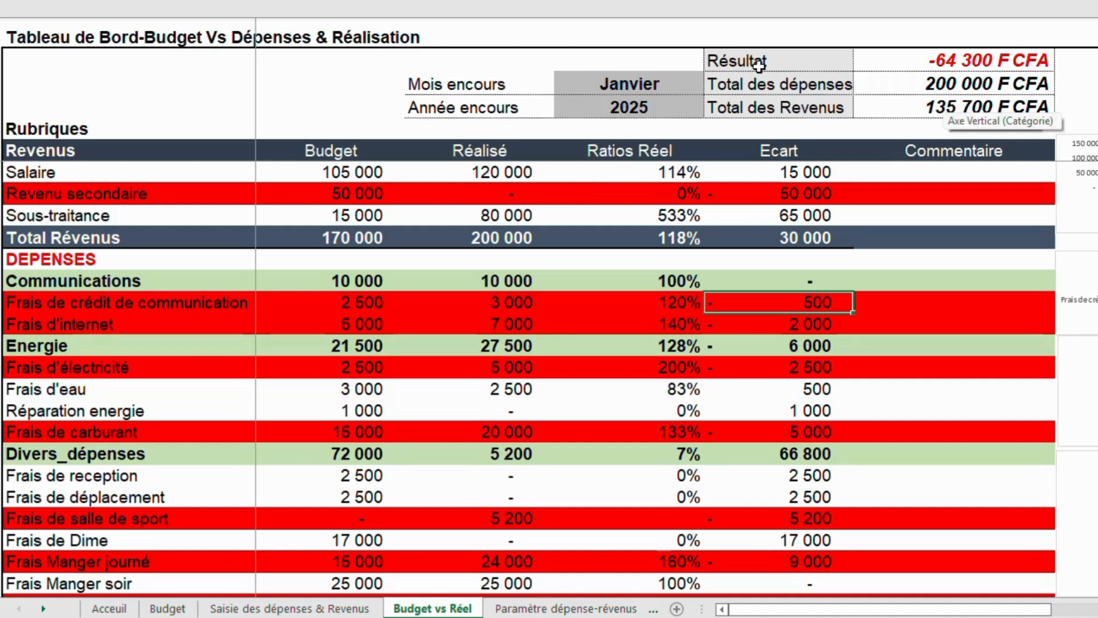
Open the Année encours selector on the dashboard to check which years can be chosen.
{"action": "left_click", "coordinate": [645, 90]}
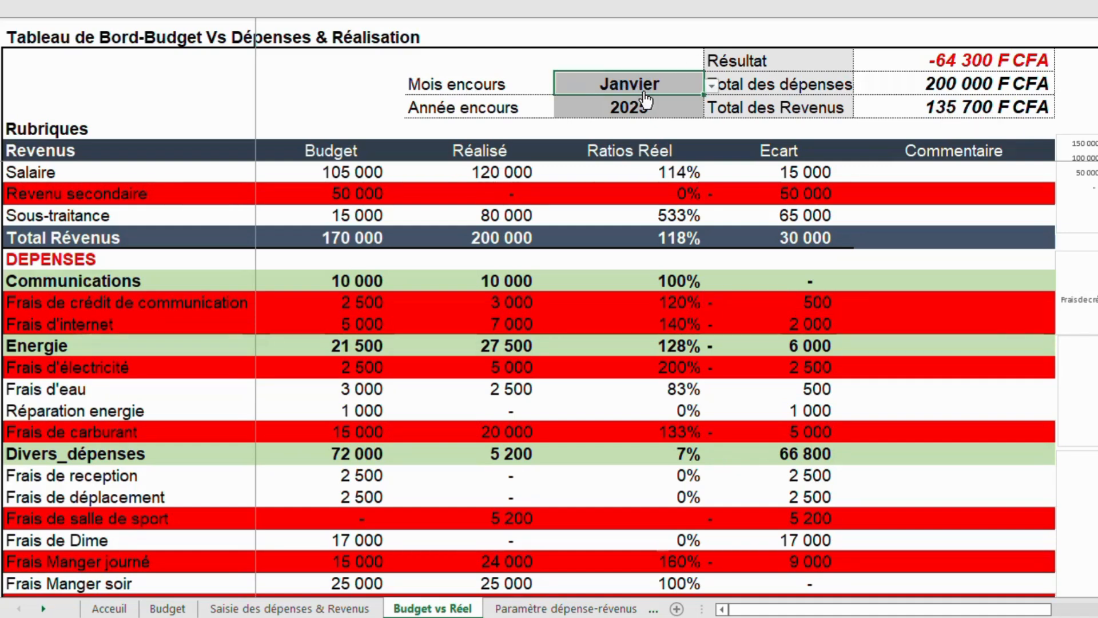
{"action": "left_click", "coordinate": [645, 109]}
{"action": "left_click", "coordinate": [712, 113]}
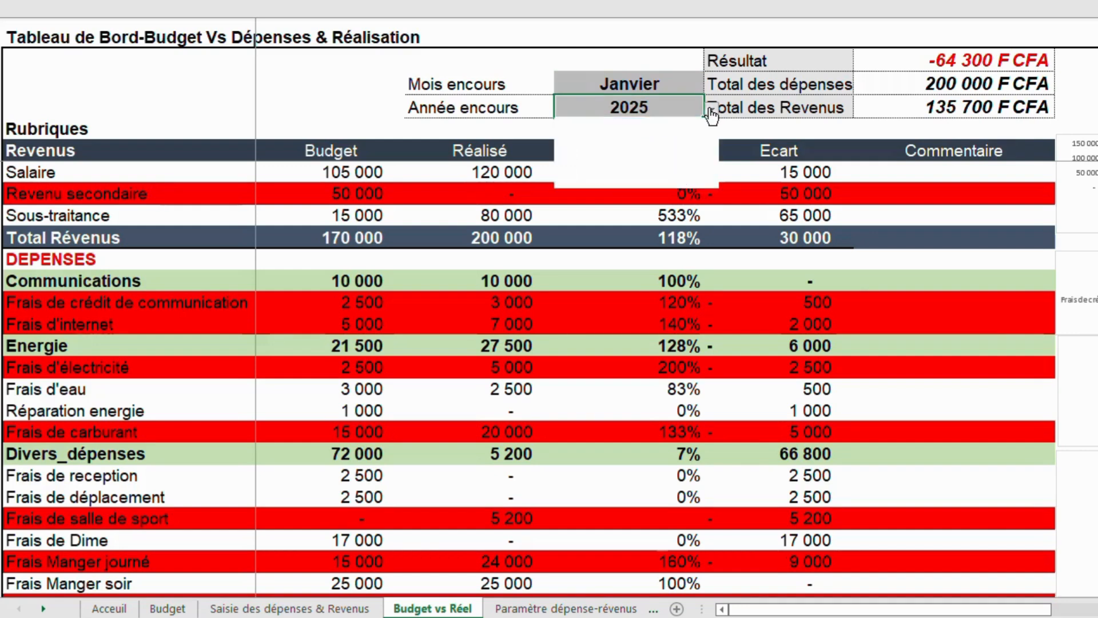
{"action": "left_click", "coordinate": [578, 123]}
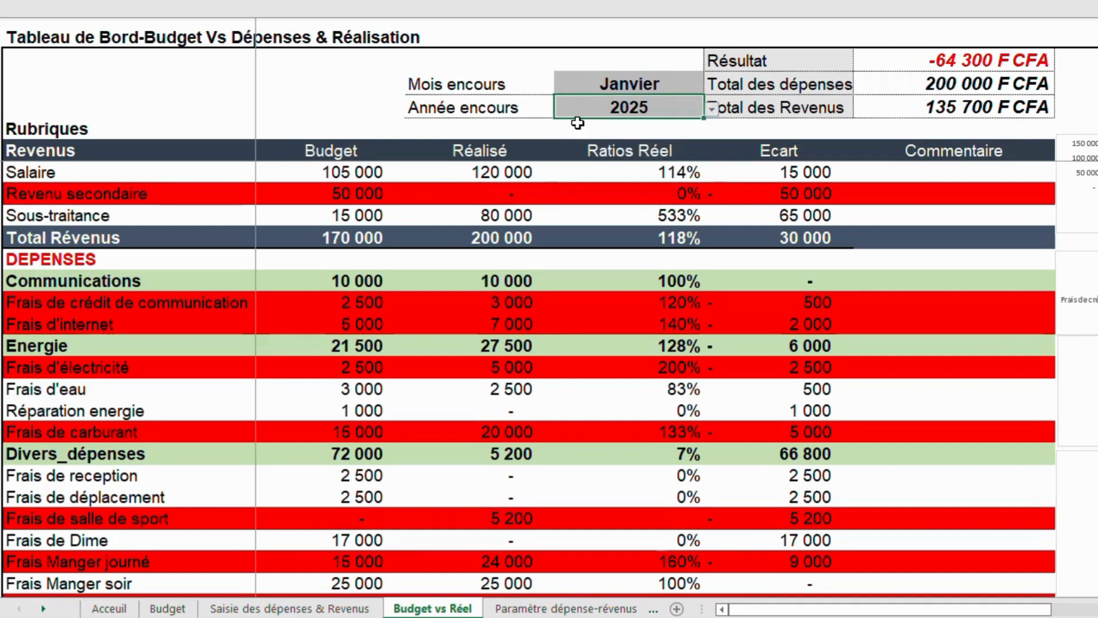
Switch the dashboard's Mois encours to Février and then back to Janvier.
{"action": "left_click", "coordinate": [681, 86]}
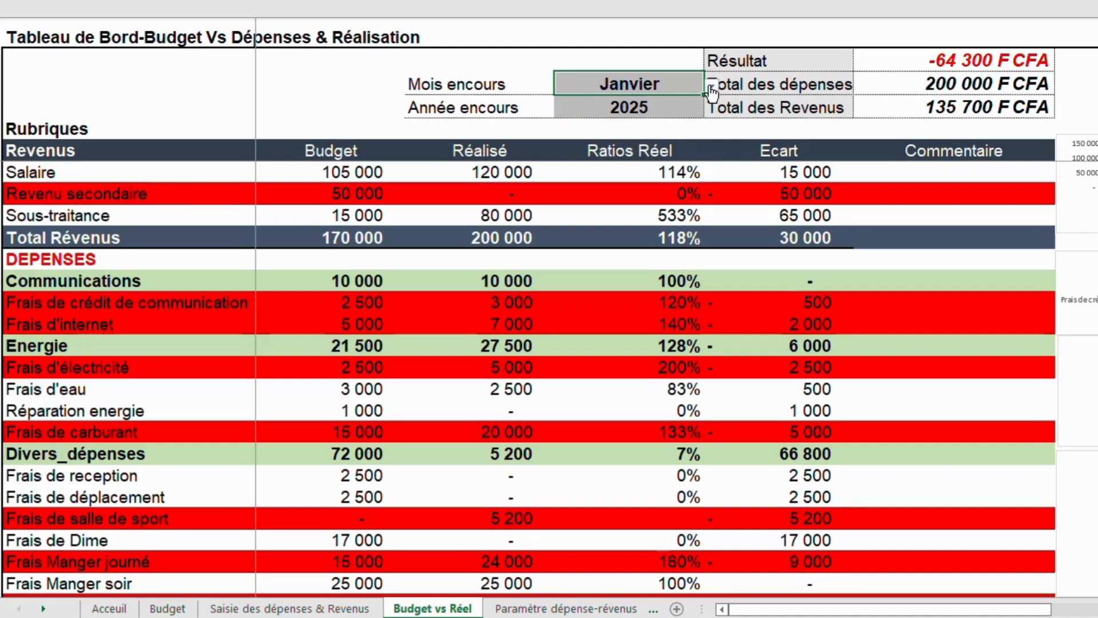
{"action": "left_click", "coordinate": [711, 91]}
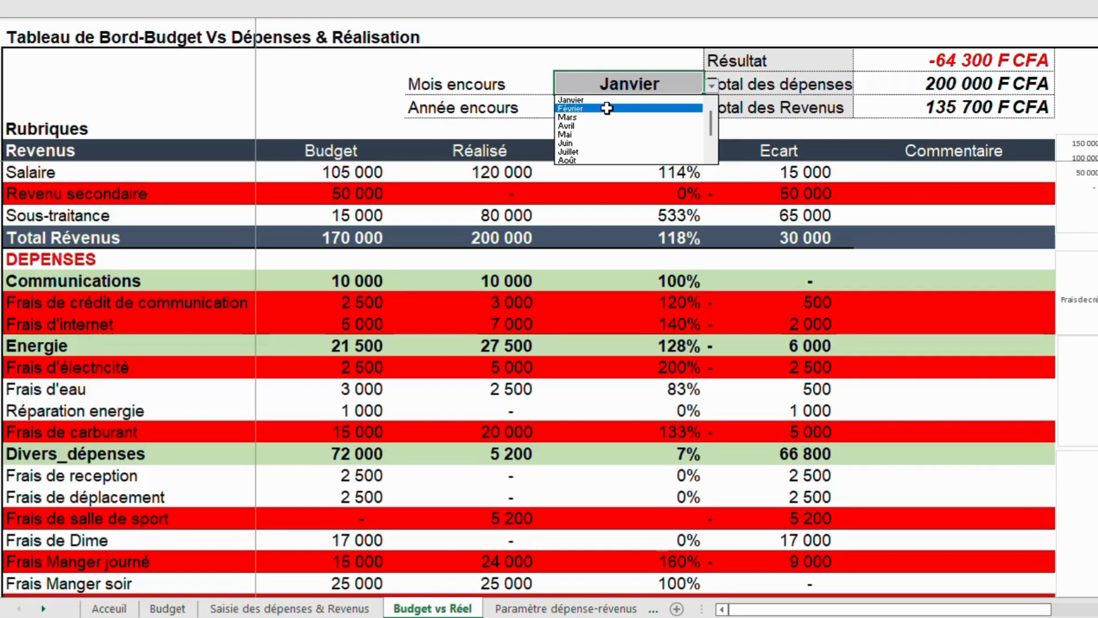
{"action": "left_click", "coordinate": [607, 109]}
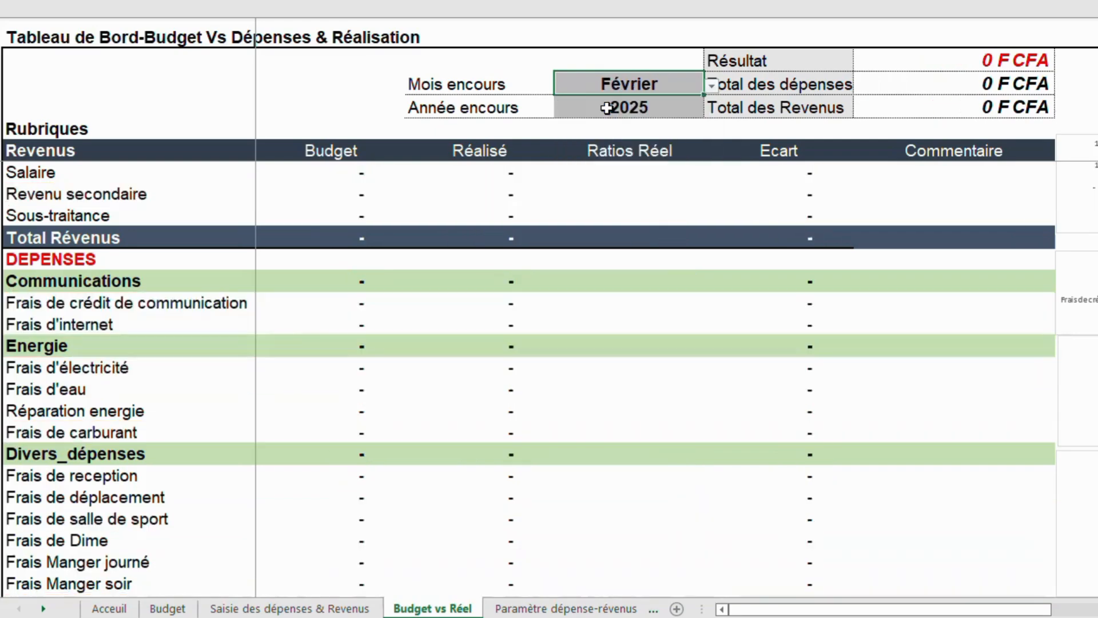
{"action": "left_click", "coordinate": [716, 86]}
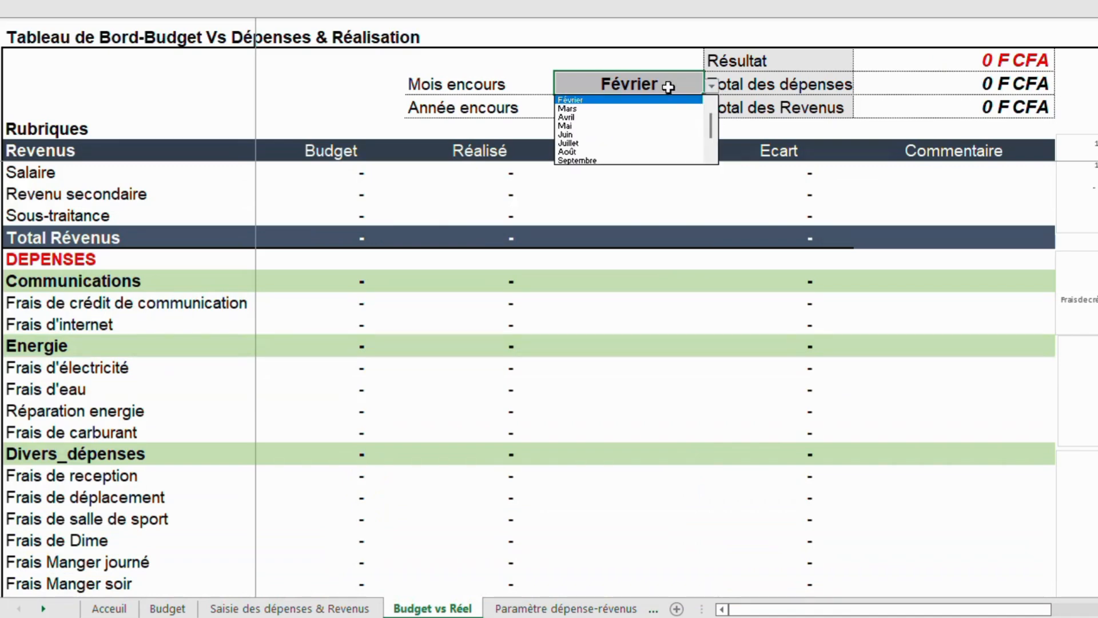
{"action": "left_click", "coordinate": [710, 101]}
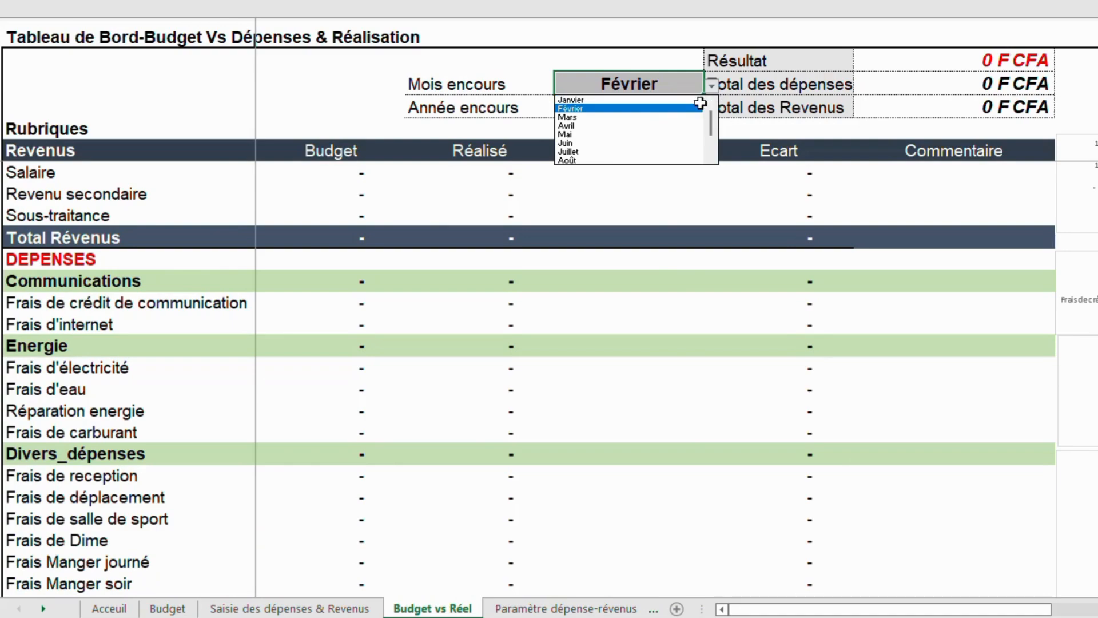
{"action": "left_click", "coordinate": [638, 100]}
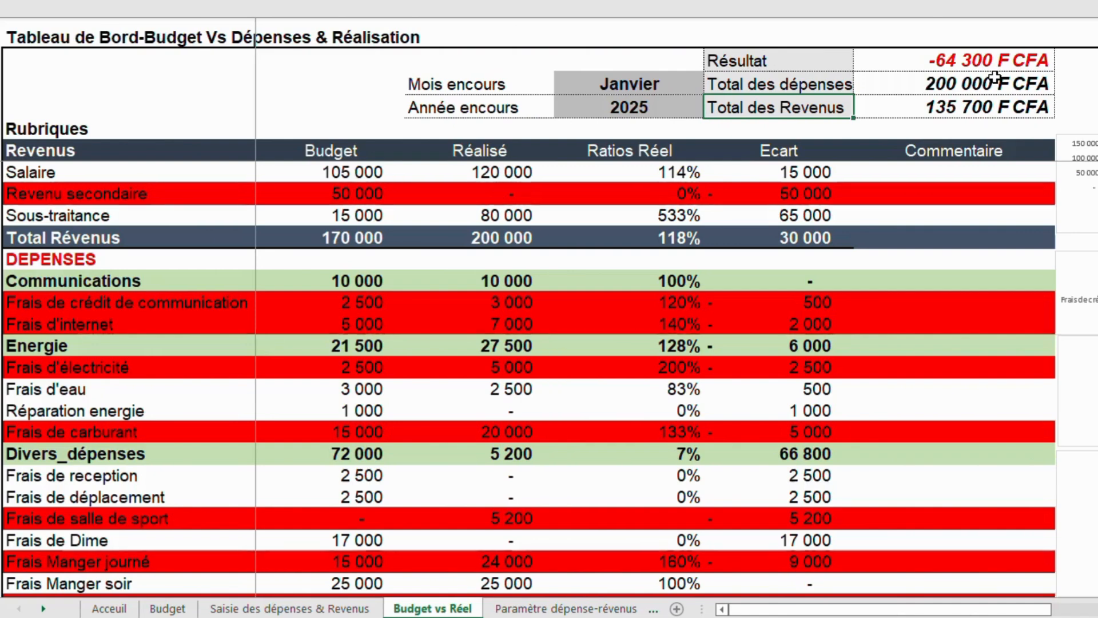
Examine the Résultat, Total des dépenses and Total des Revenus figures at the top of the dashboard.
{"action": "left_click", "coordinate": [922, 128]}
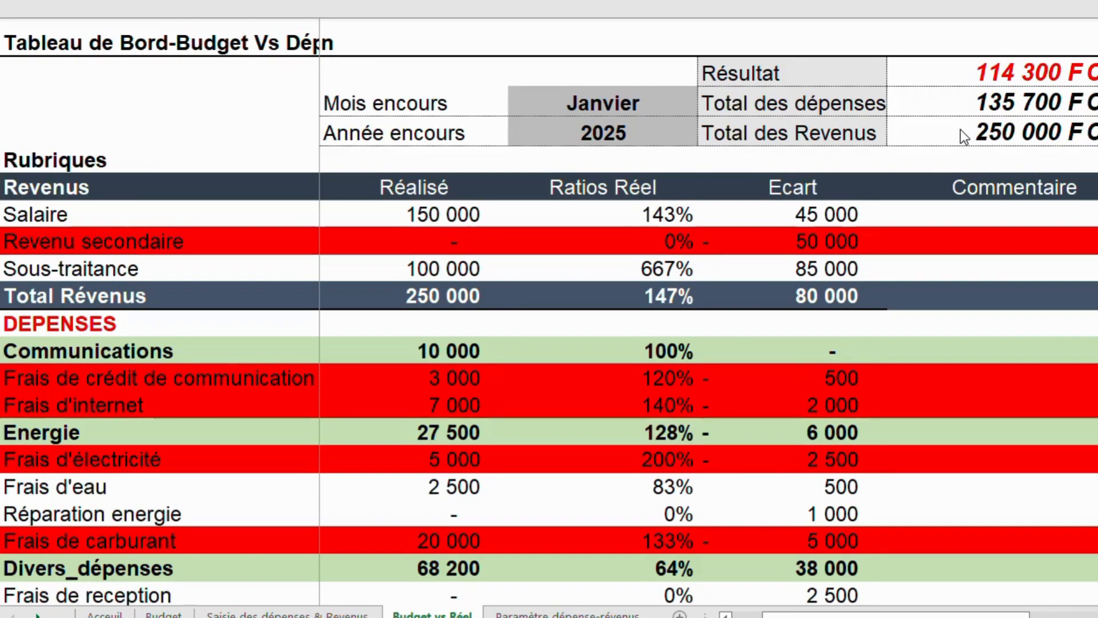
{"action": "left_click", "coordinate": [1007, 143]}
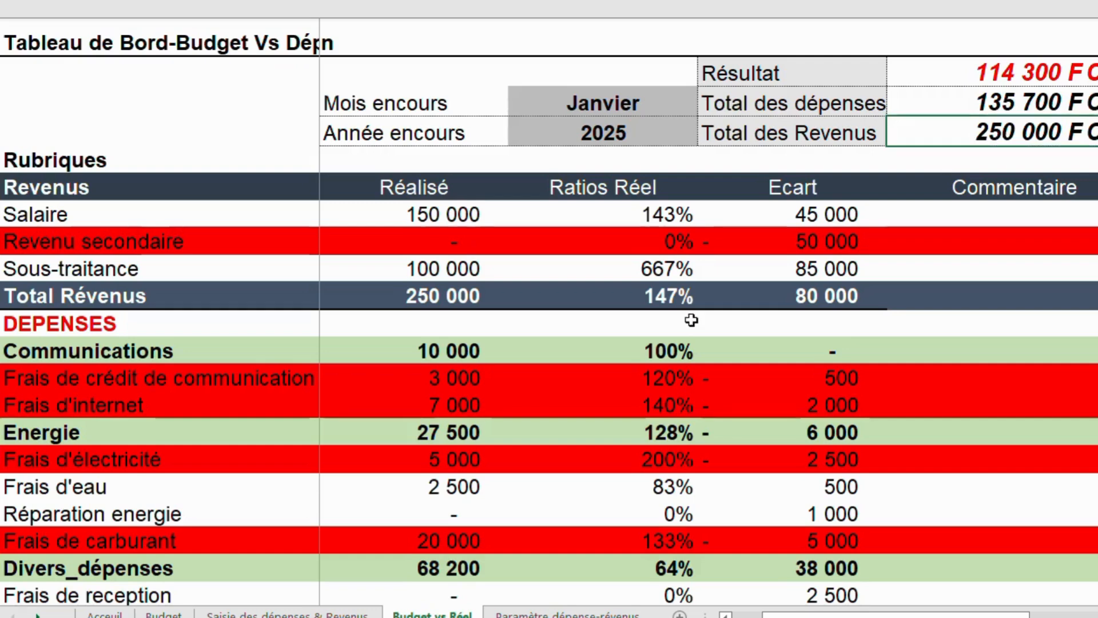